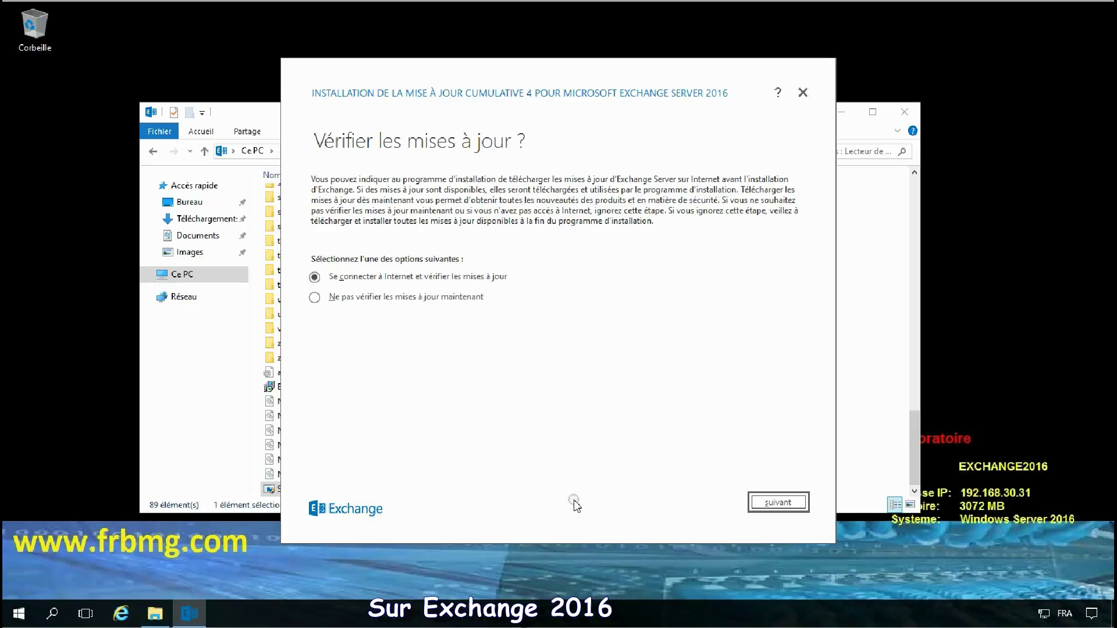
# Step: Skip the update check, accept the licence terms and keep the recommended settings
pyautogui.click(386, 296)
pyautogui.click(769, 504)
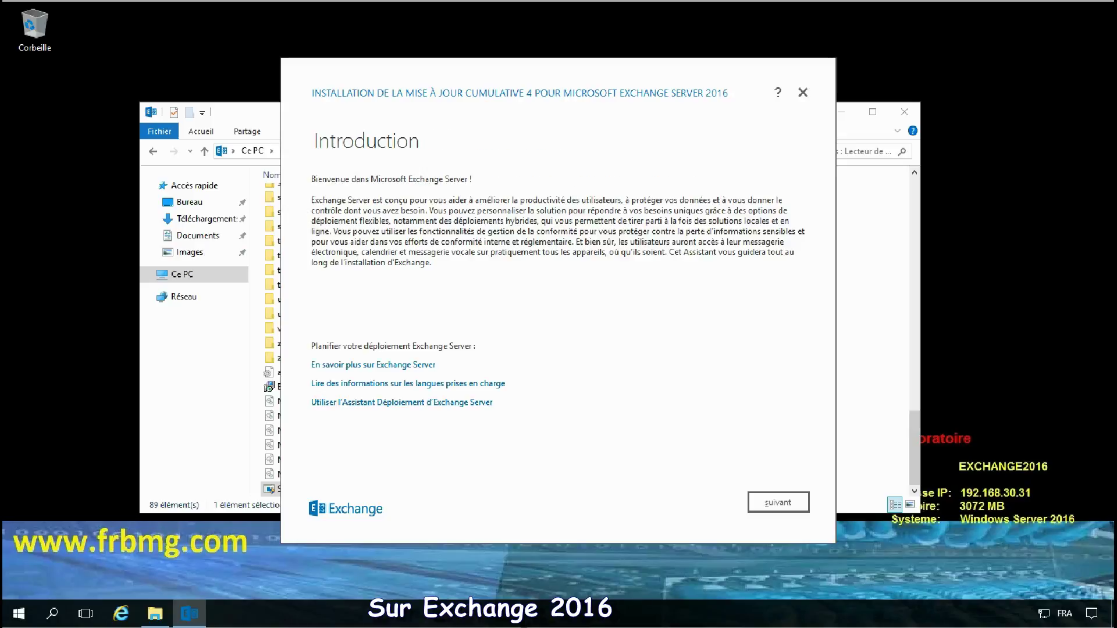
pyautogui.click(778, 504)
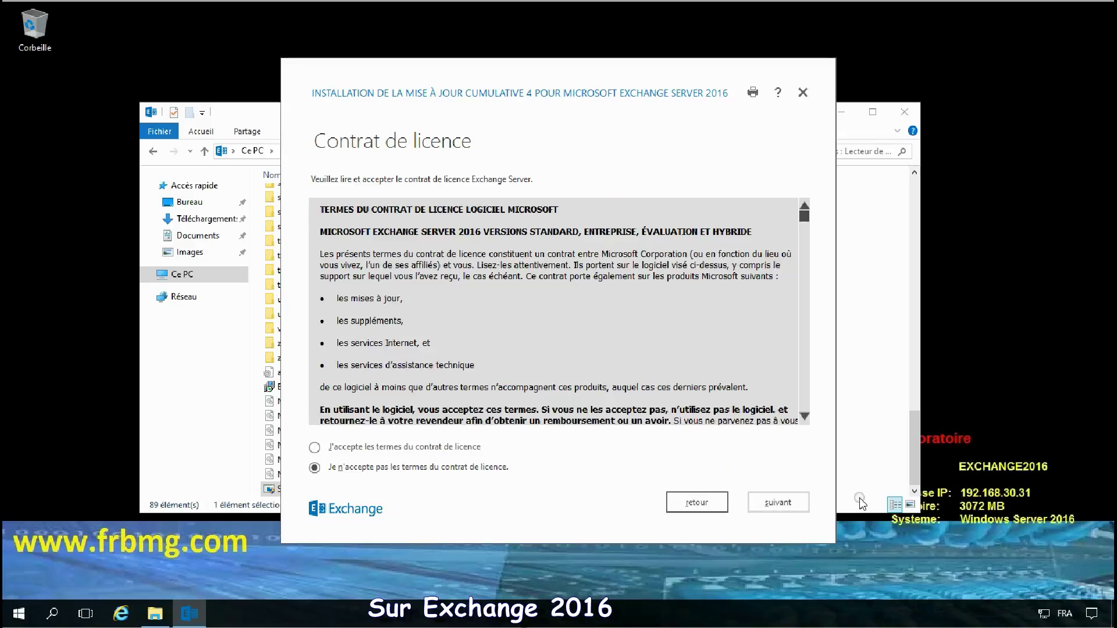
pyautogui.click(405, 449)
pyautogui.click(780, 502)
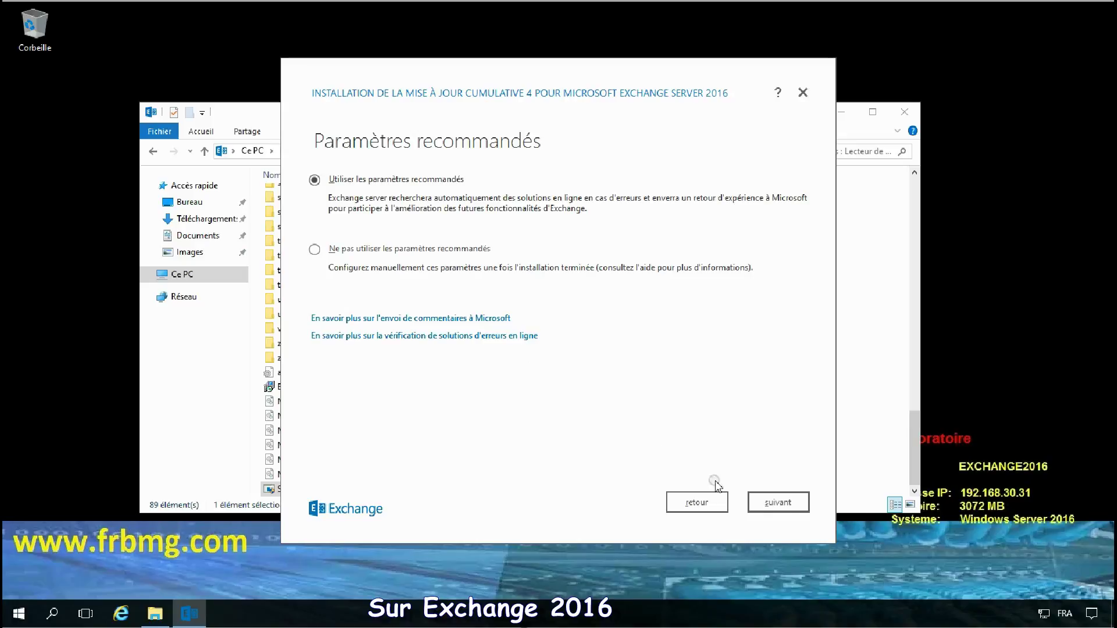
pyautogui.click(792, 508)
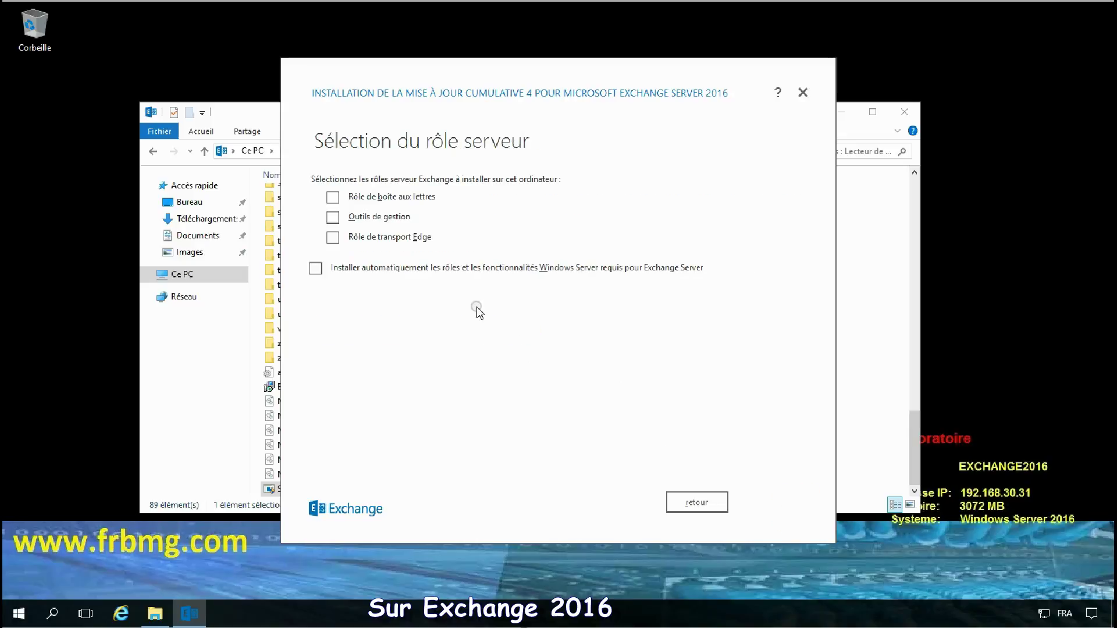
# Step: Select the Mailbox server role with automatic installation of required Windows features
pyautogui.click(333, 196)
pyautogui.click(316, 268)
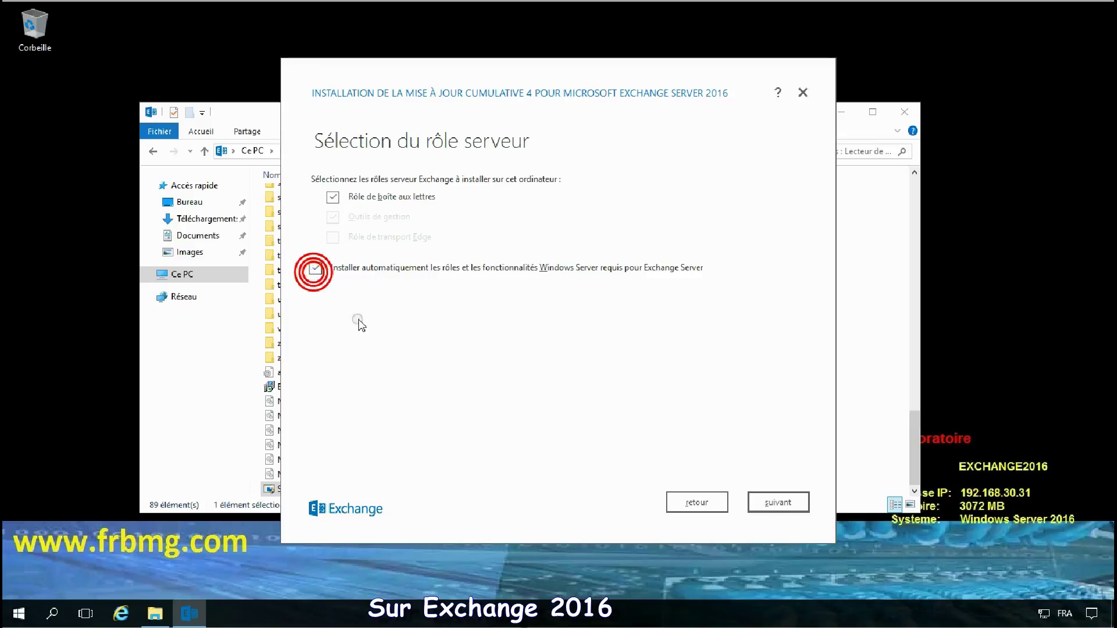
pyautogui.click(792, 508)
# Step: Keep the default installation location and disable malware scanning with 'Oui'
pyautogui.click(778, 503)
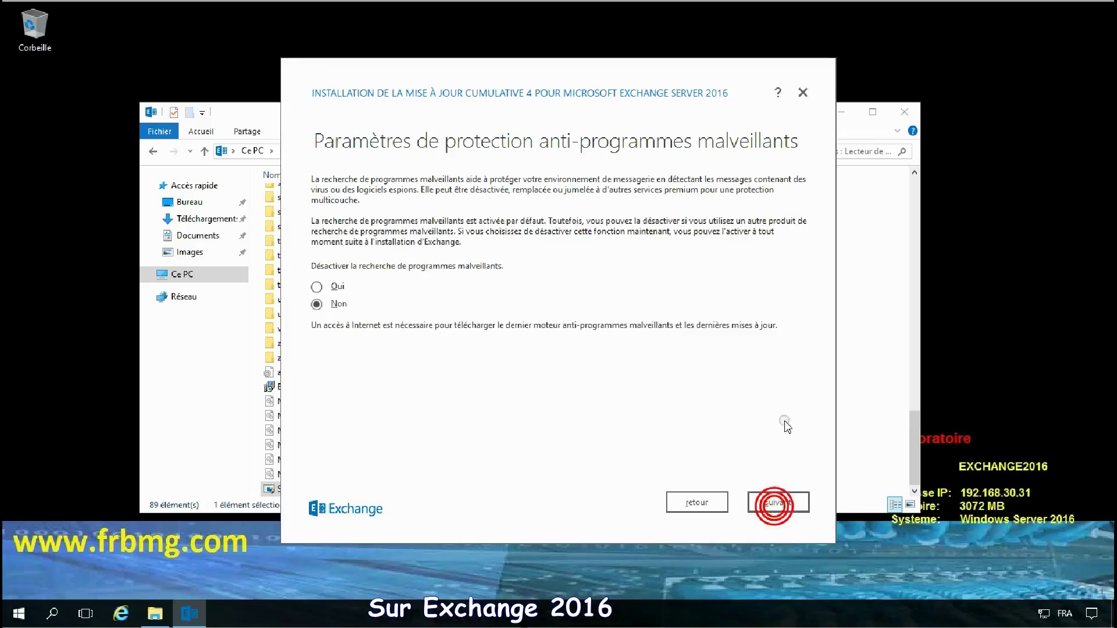
pyautogui.click(324, 286)
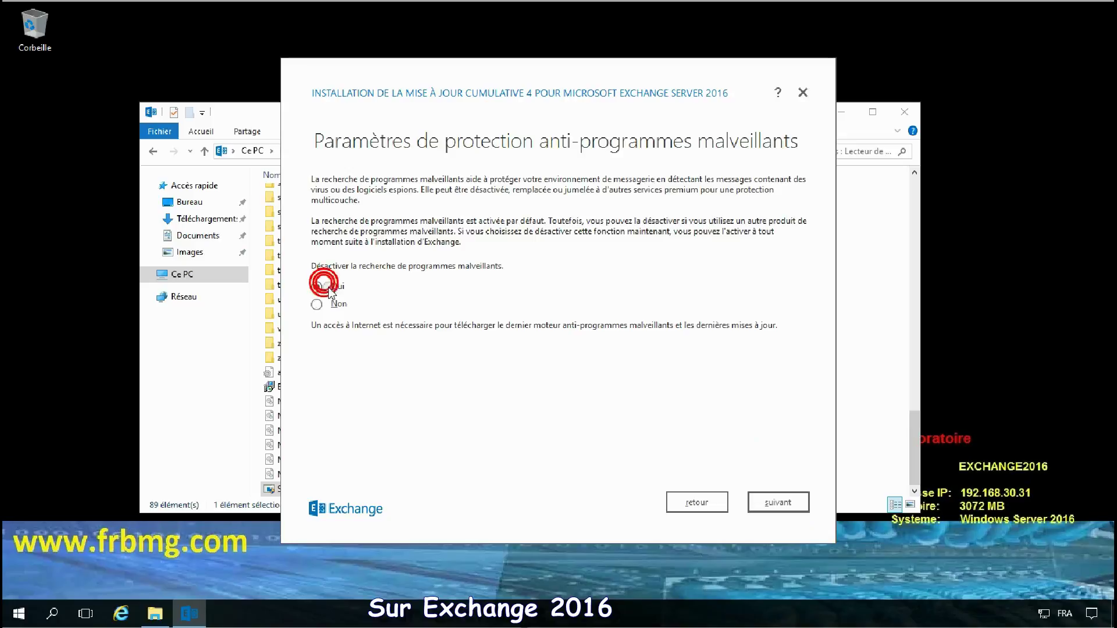
pyautogui.click(780, 504)
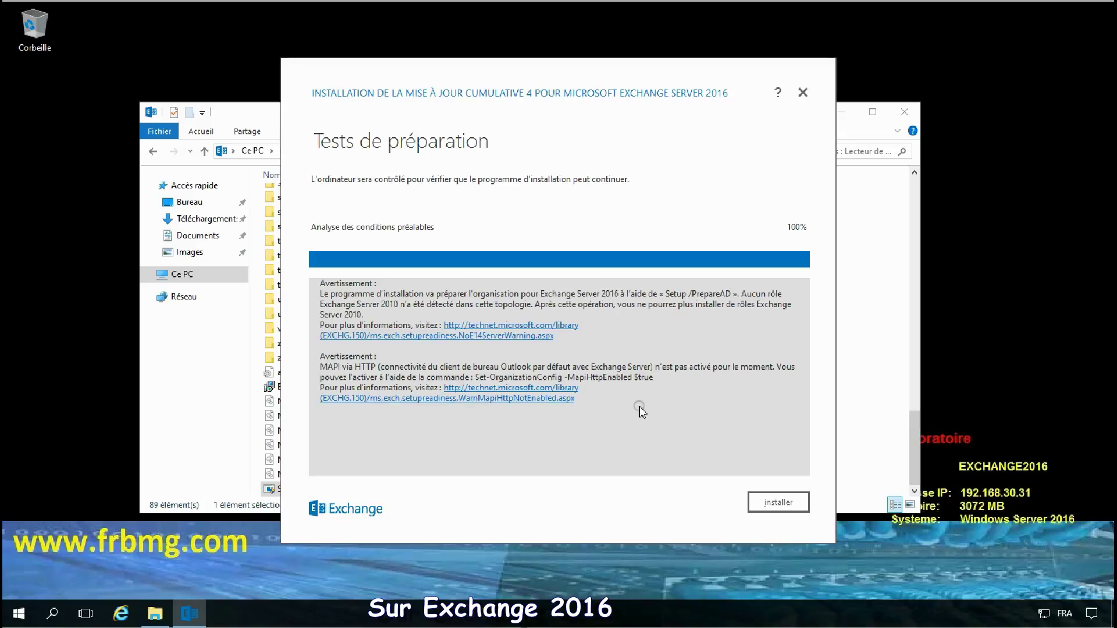
# Step: Run the Exchange 2016 installation and close Setup after 'Installation terminée'
pyautogui.click(779, 503)
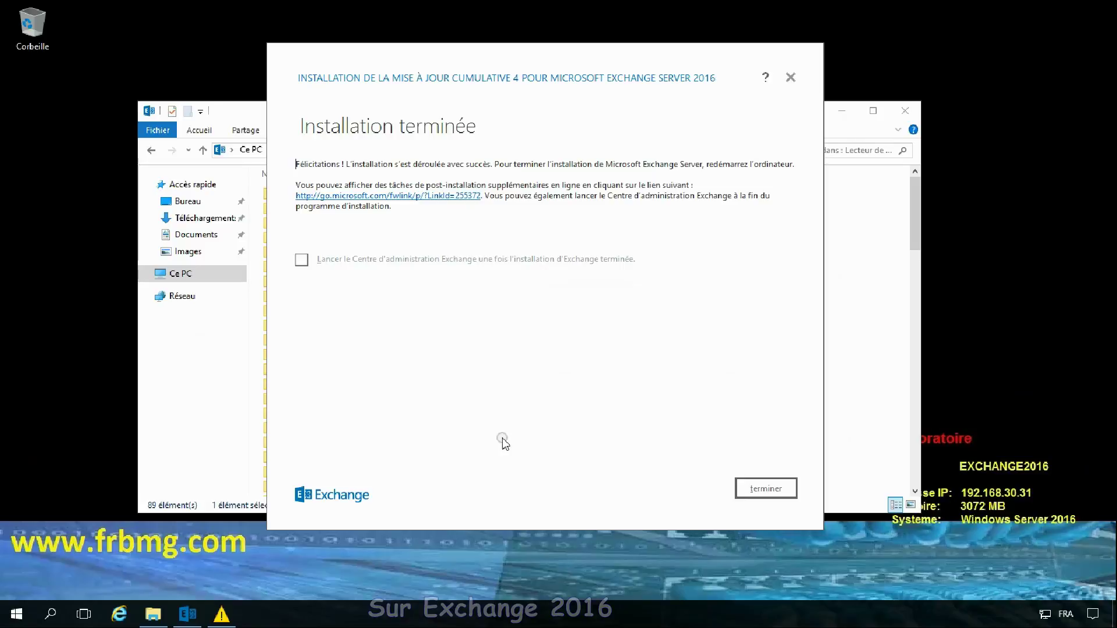
pyautogui.click(762, 490)
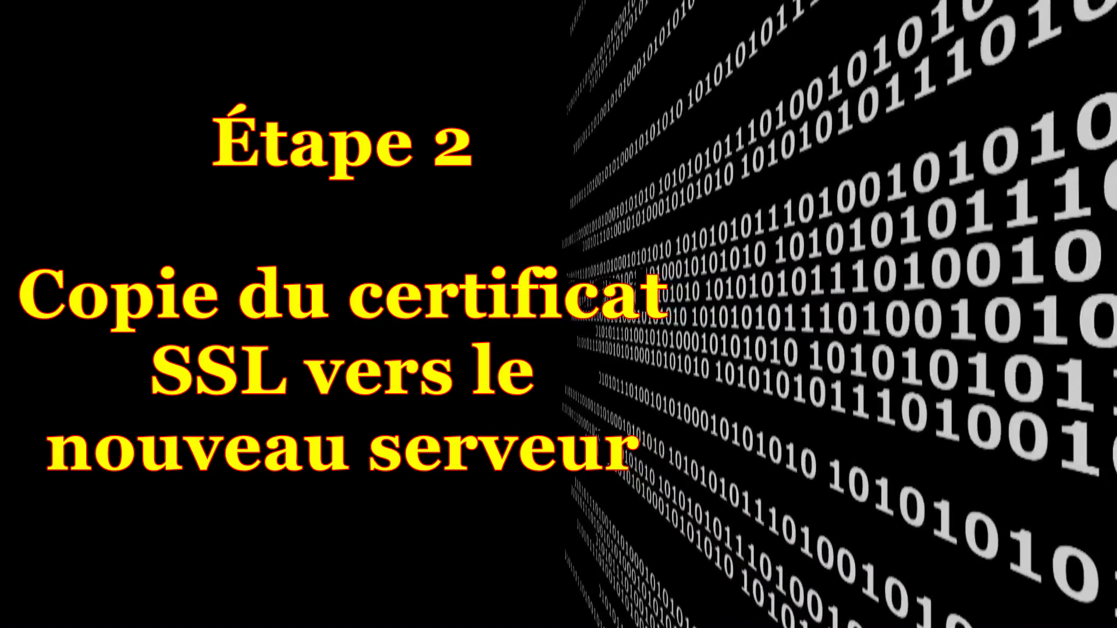
# Step: Launch Exchange Administrative Center from the Microsoft Exchange Server 2016 Start menu group
pyautogui.click(526, 351)
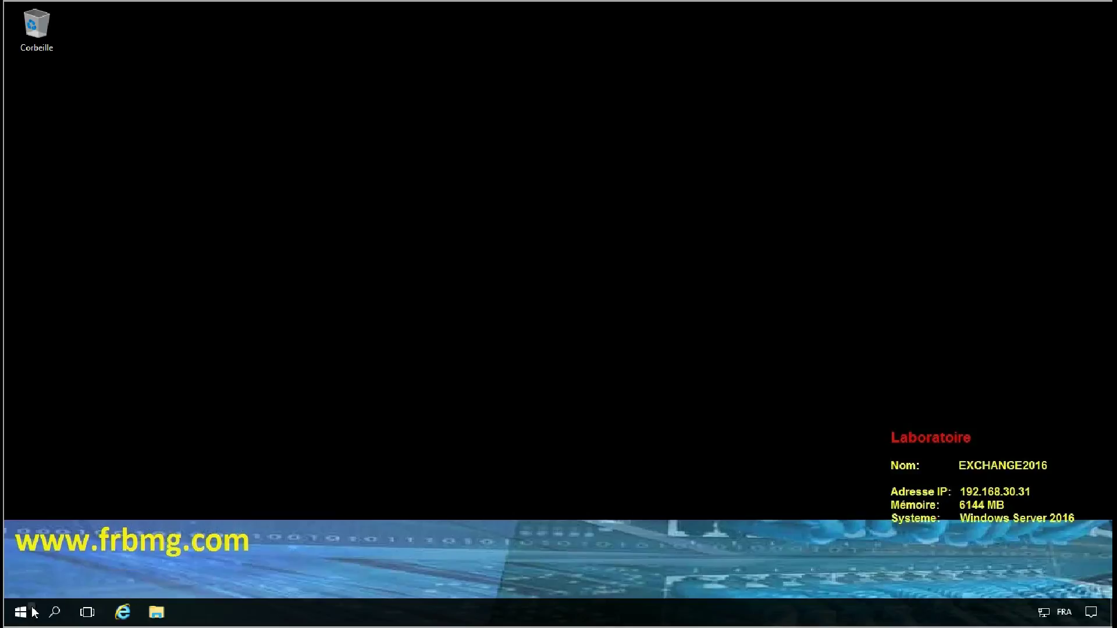
pyautogui.click(24, 613)
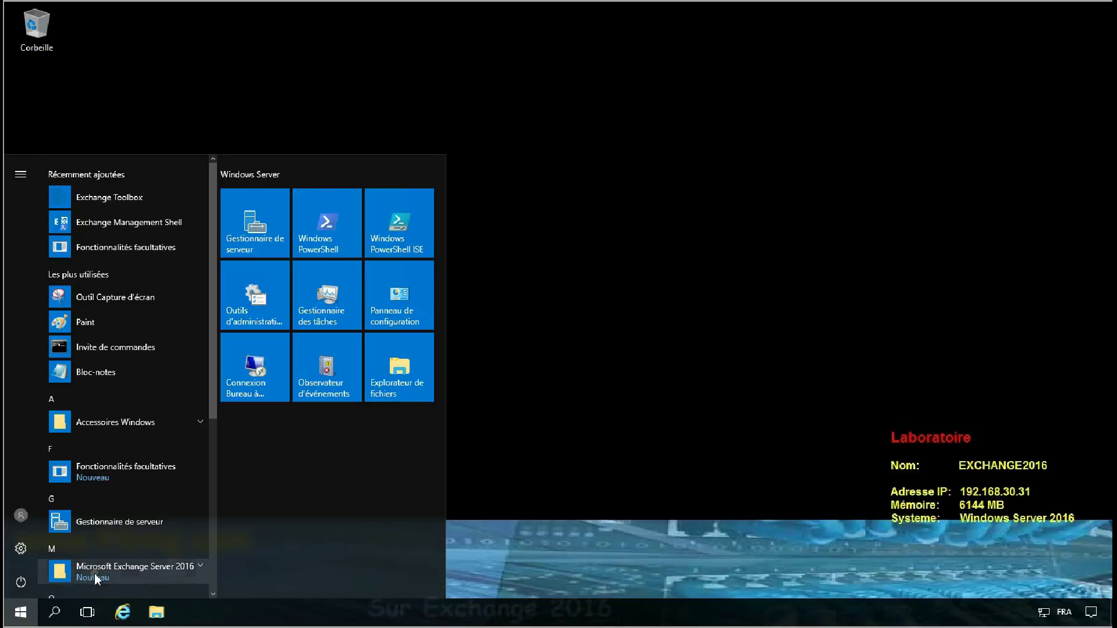
pyautogui.scroll(-3, 96, 573)
pyautogui.click(106, 377)
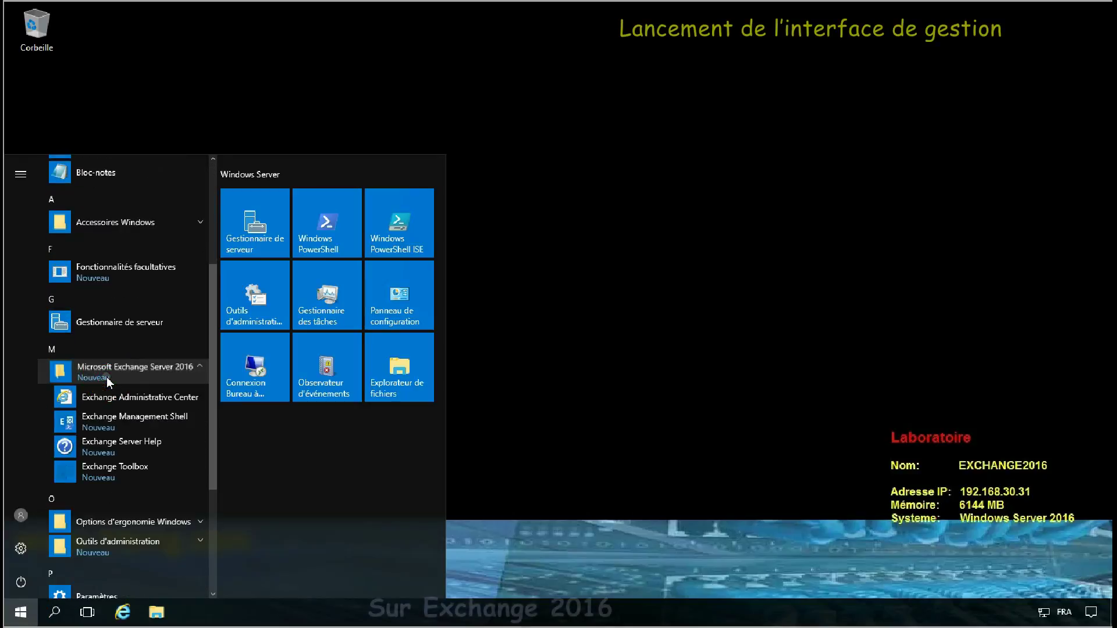
pyautogui.click(116, 394)
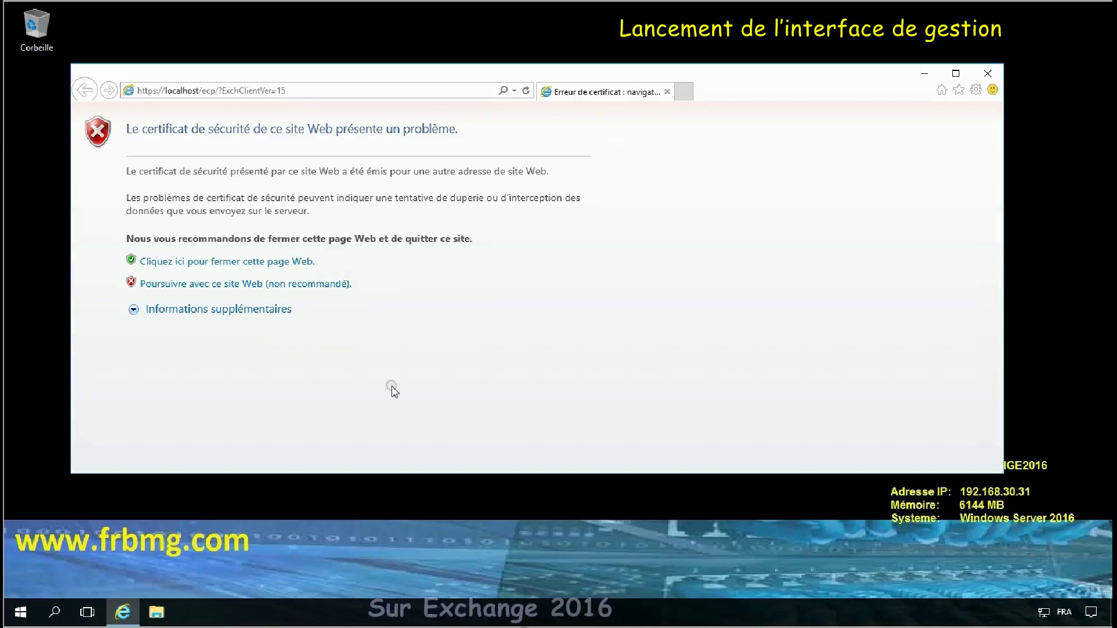
# Step: Bypass the certificate warning, maximise the browser, and sign in with the administrator password
pyautogui.click(233, 283)
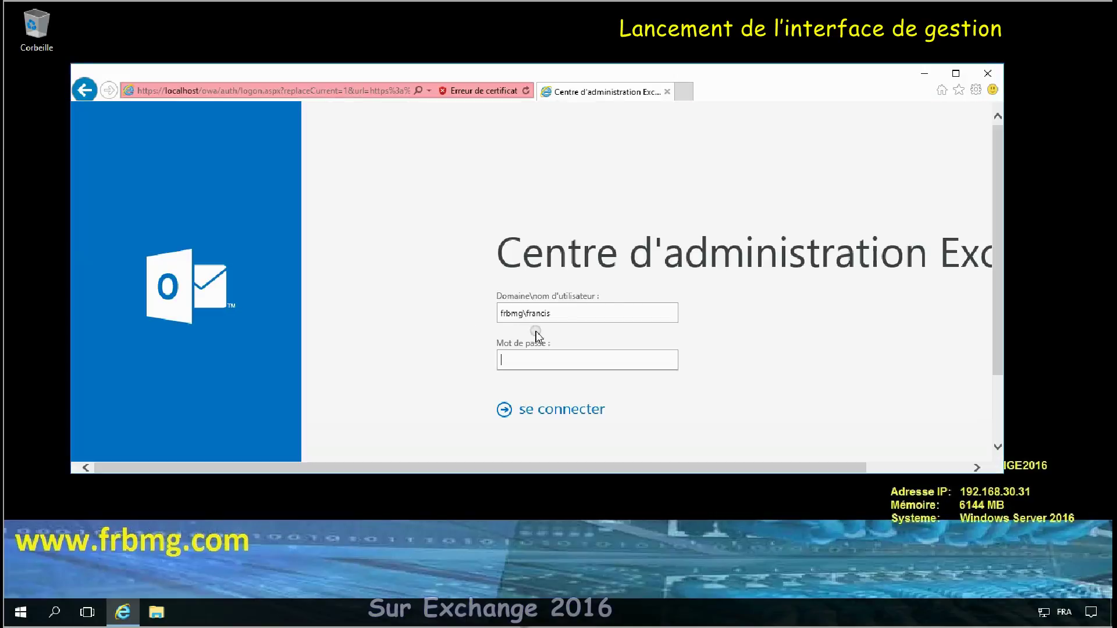
pyautogui.click(955, 72)
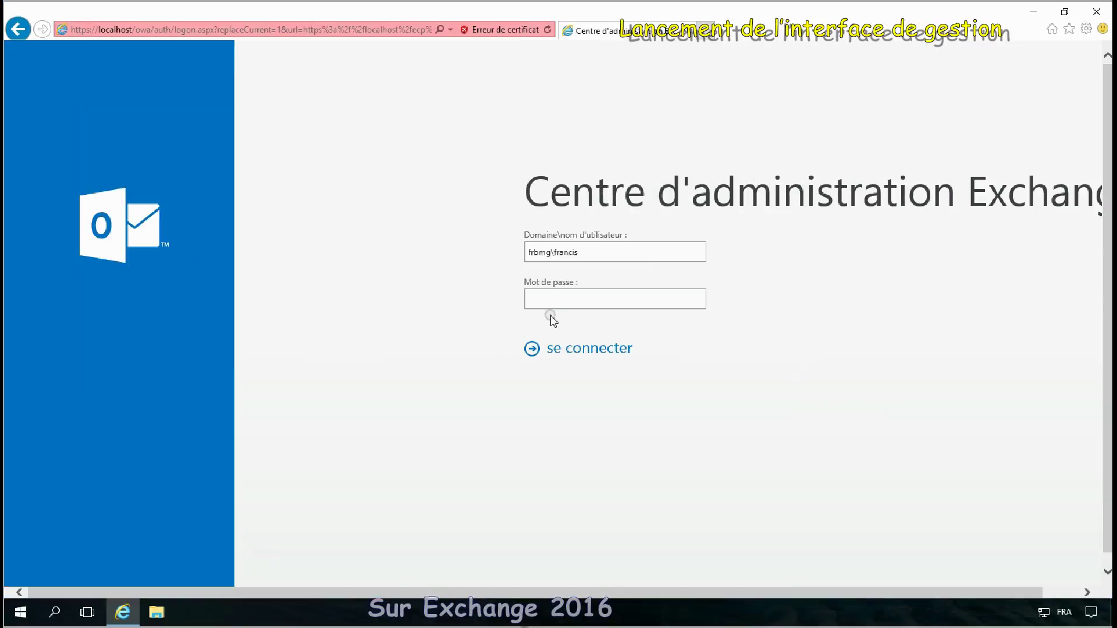
pyautogui.click(561, 301)
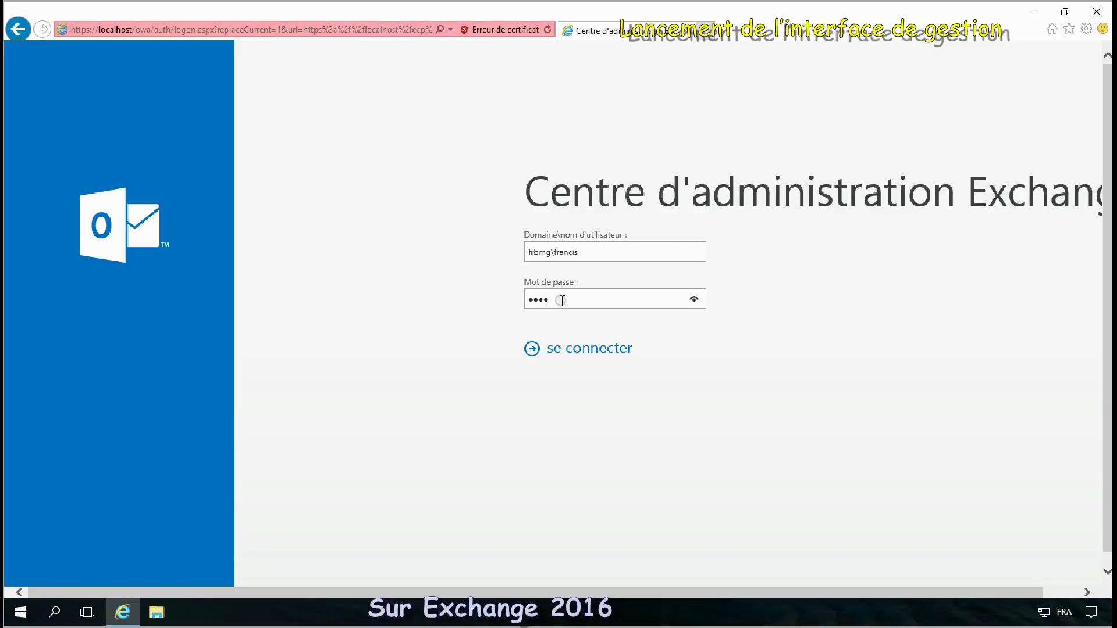
pyautogui.write('•••••••••••')
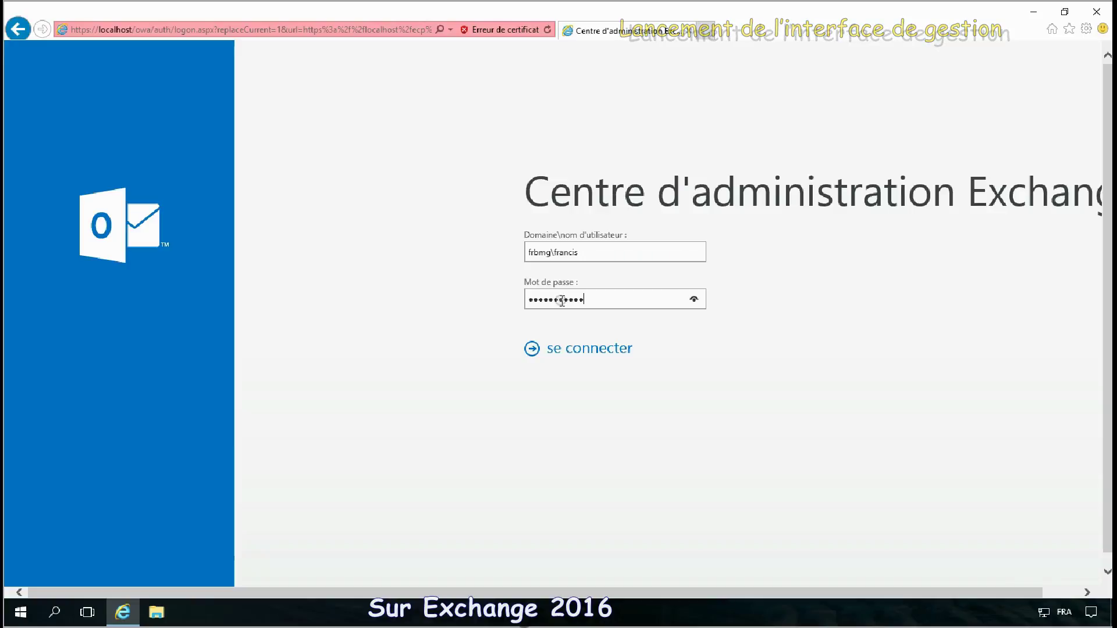
pyautogui.click(588, 352)
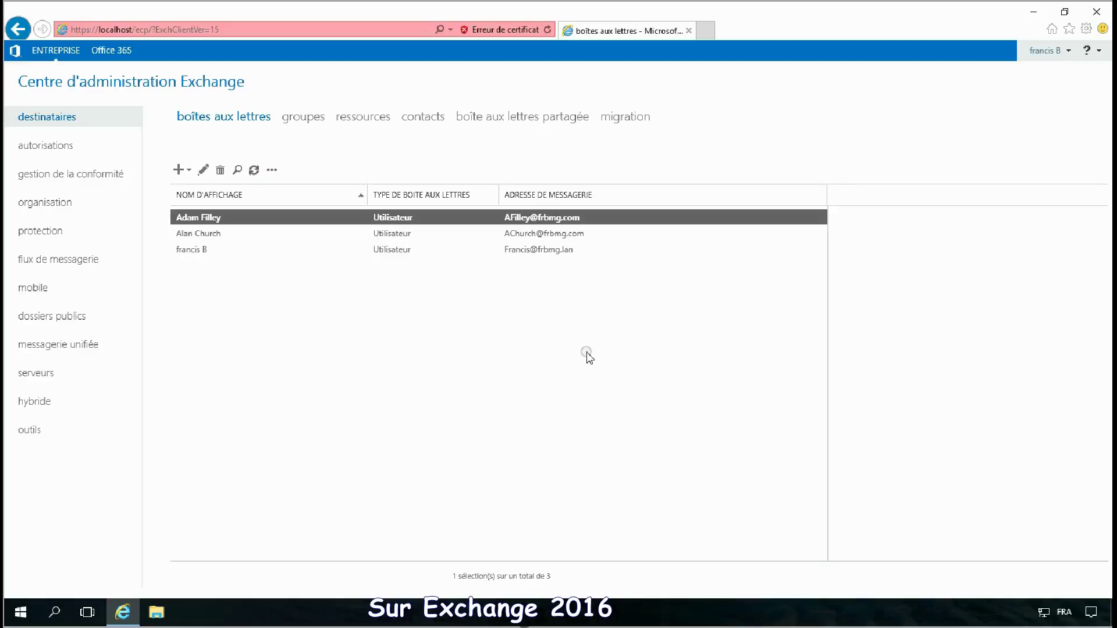
# Step: Start exporting Exchange2013's Exchange certificate from the servers certificates list
pyautogui.click(24, 379)
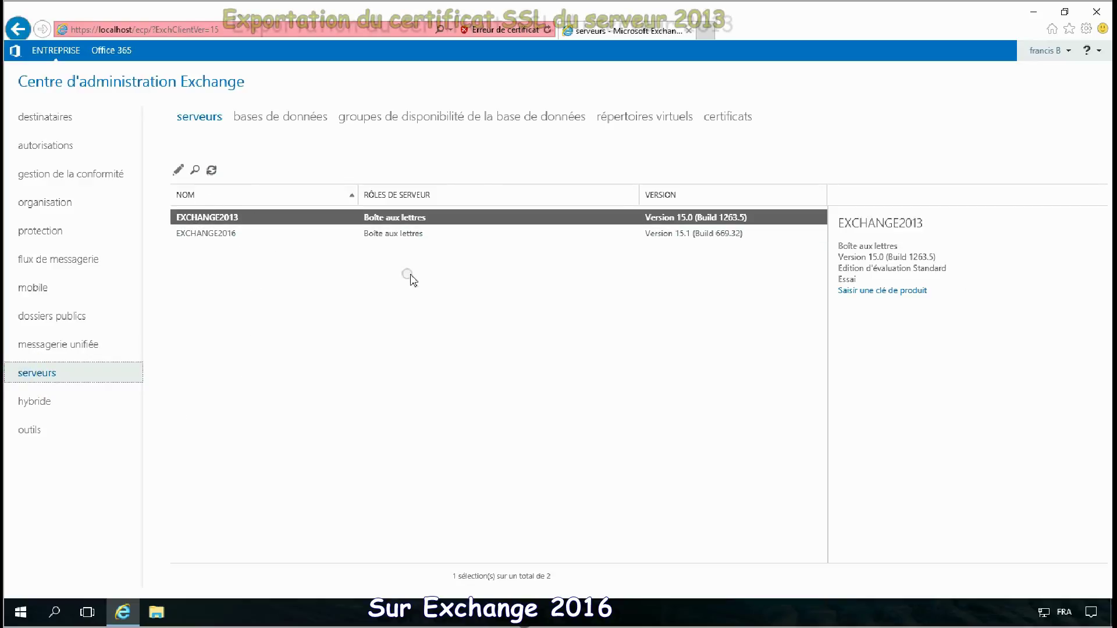
pyautogui.click(738, 118)
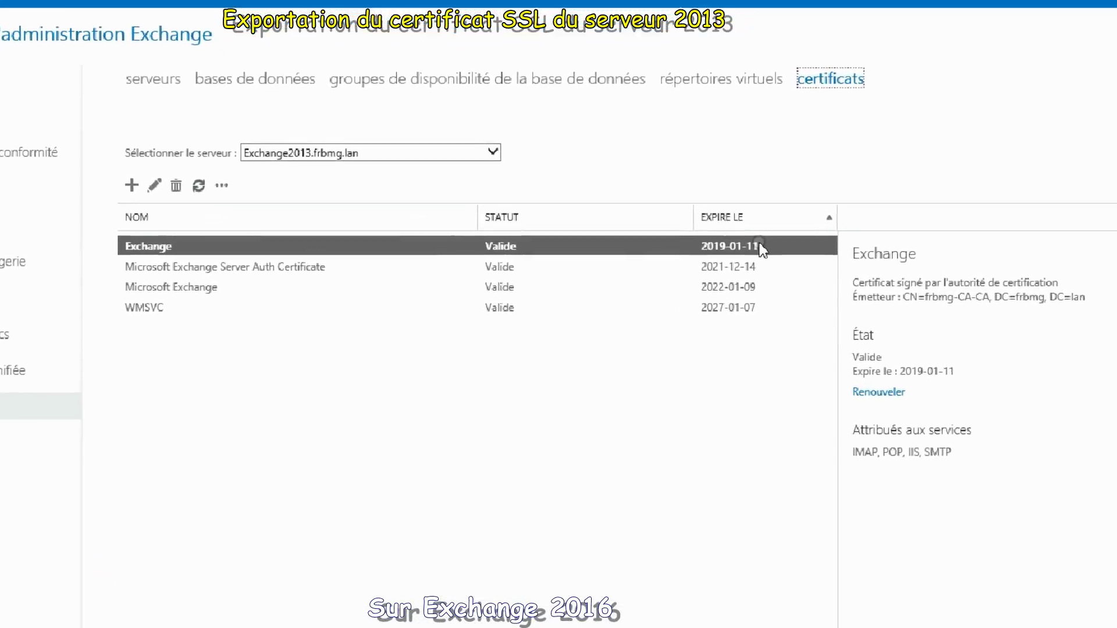
pyautogui.click(222, 185)
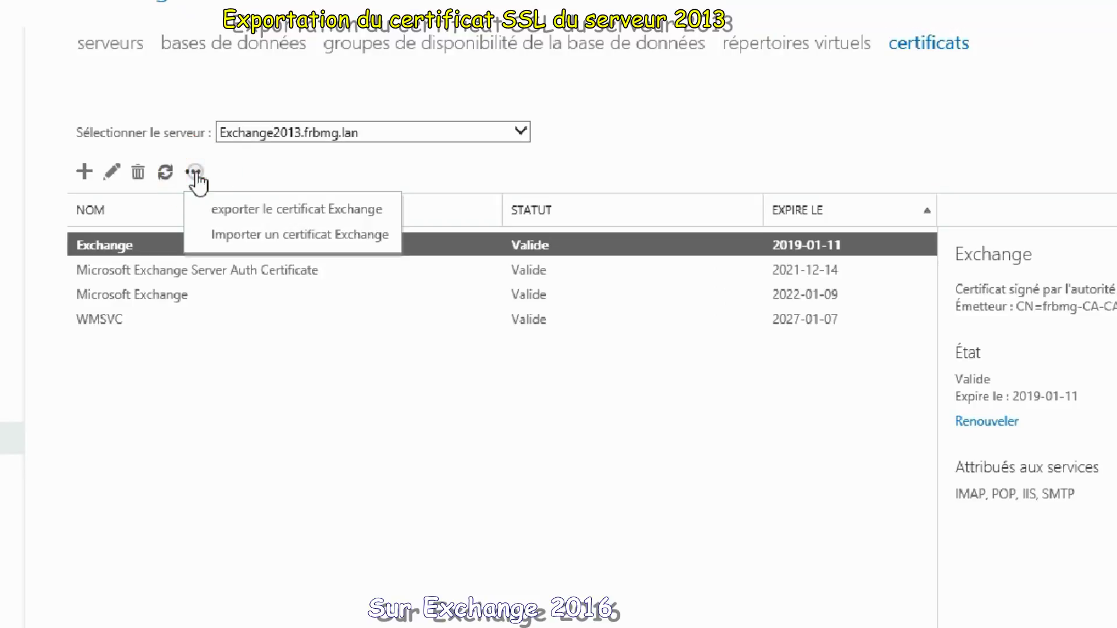
pyautogui.click(260, 205)
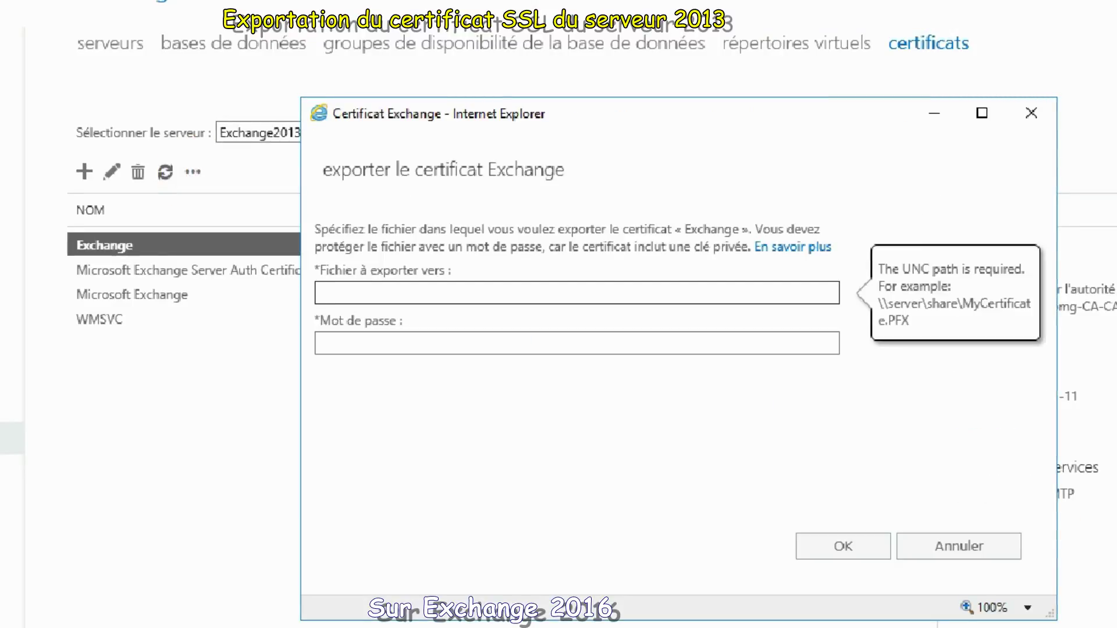
# Step: Set the export path to \\exchange2016\certificats\exchange.pfx and enter a protecting password
pyautogui.click(588, 298)
pyautogui.click(594, 292)
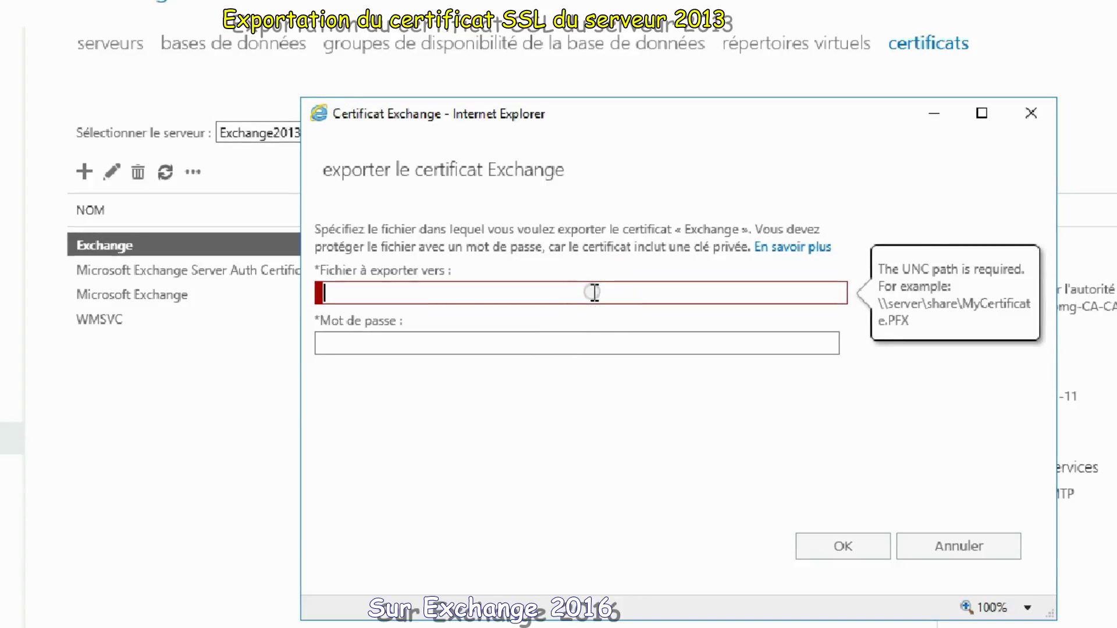
pyautogui.write('\\\\')
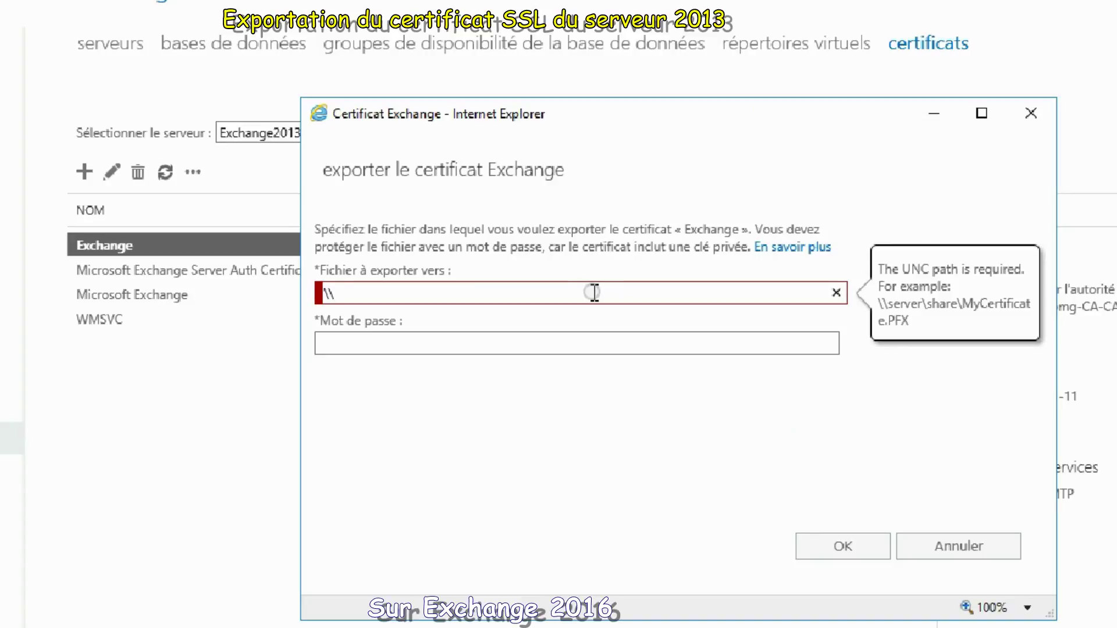
pyautogui.write('exchange2016\\ce')
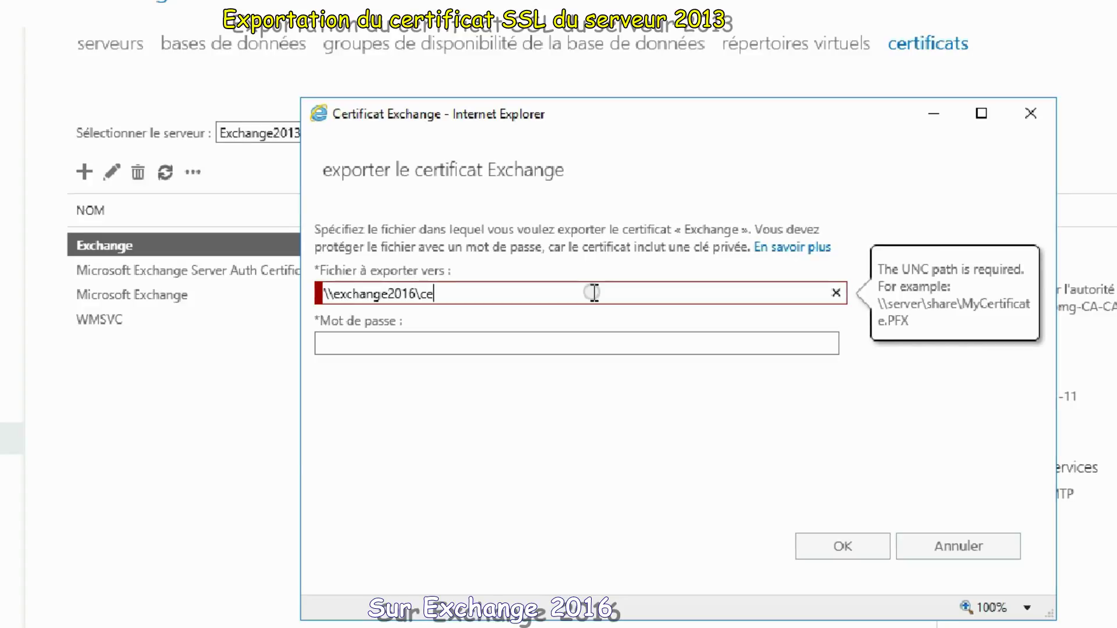
pyautogui.press('BackSpace')
pyautogui.press('BackSpace')
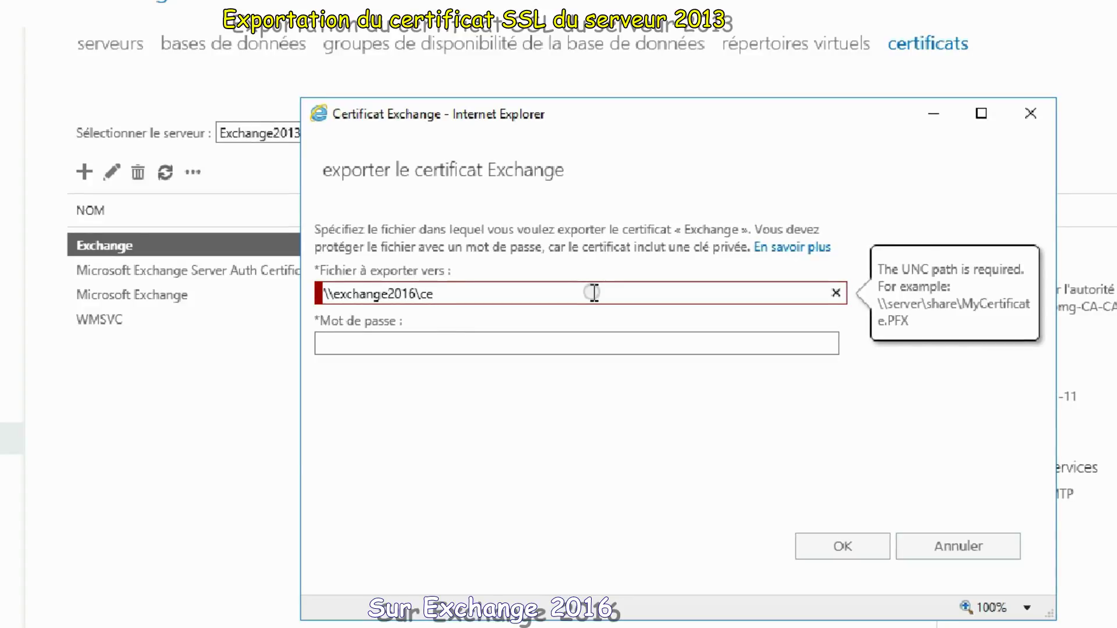
pyautogui.write('rtificats\\exchange.p')
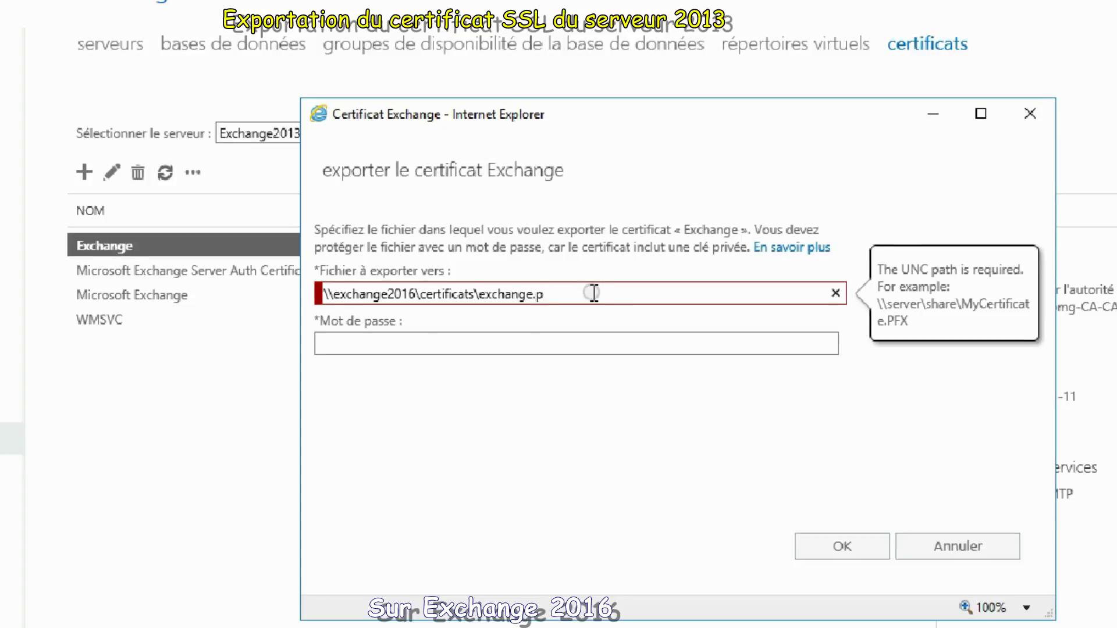
pyautogui.write('f')
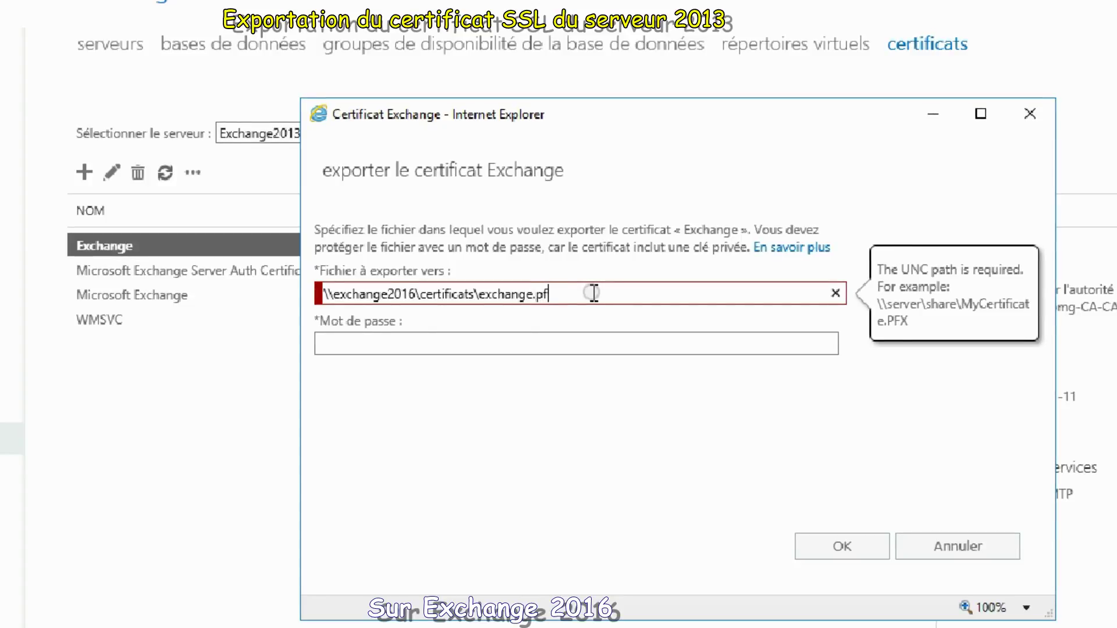
pyautogui.write('x')
pyautogui.click(516, 342)
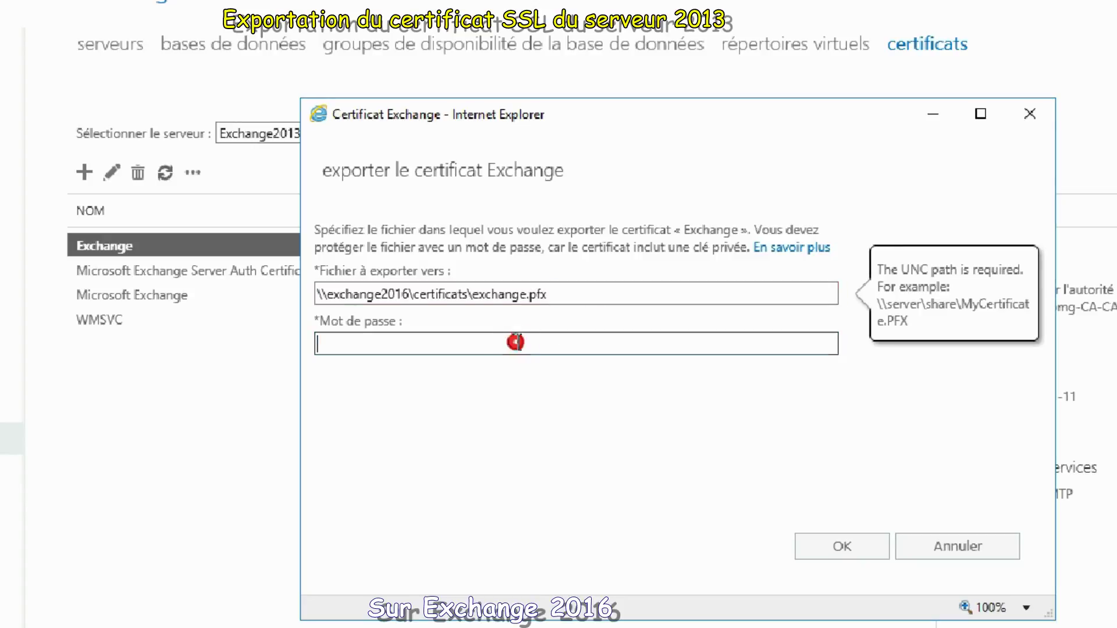
pyautogui.write('••••')
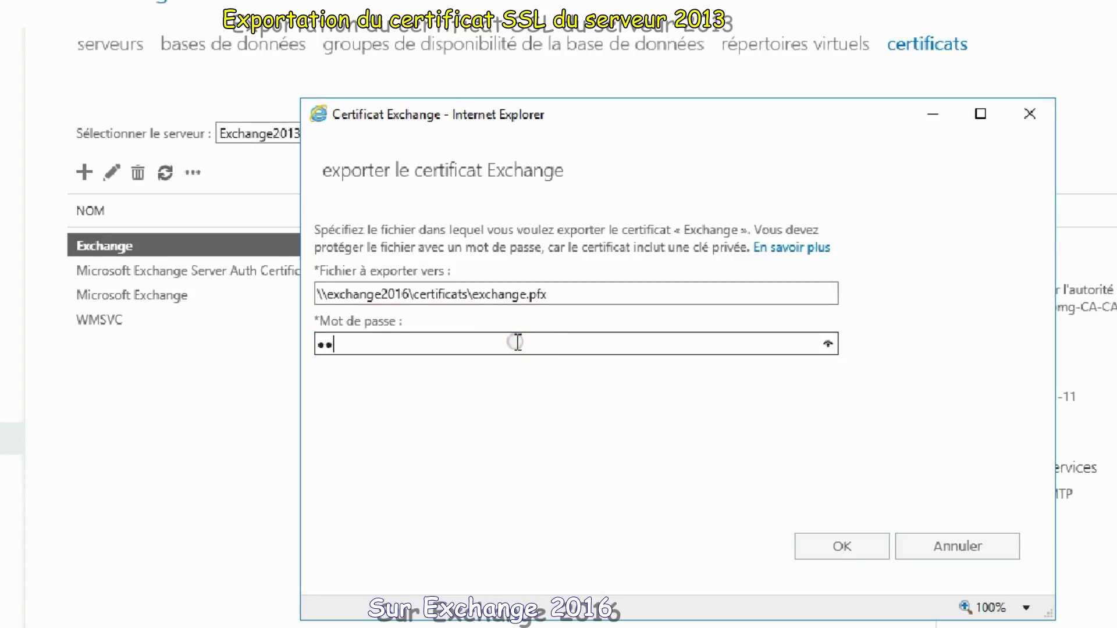
pyautogui.write('•••••••')
# Step: Confirm the export and verify the exchange file in C:\certificats via File Explorer
pyautogui.click(850, 547)
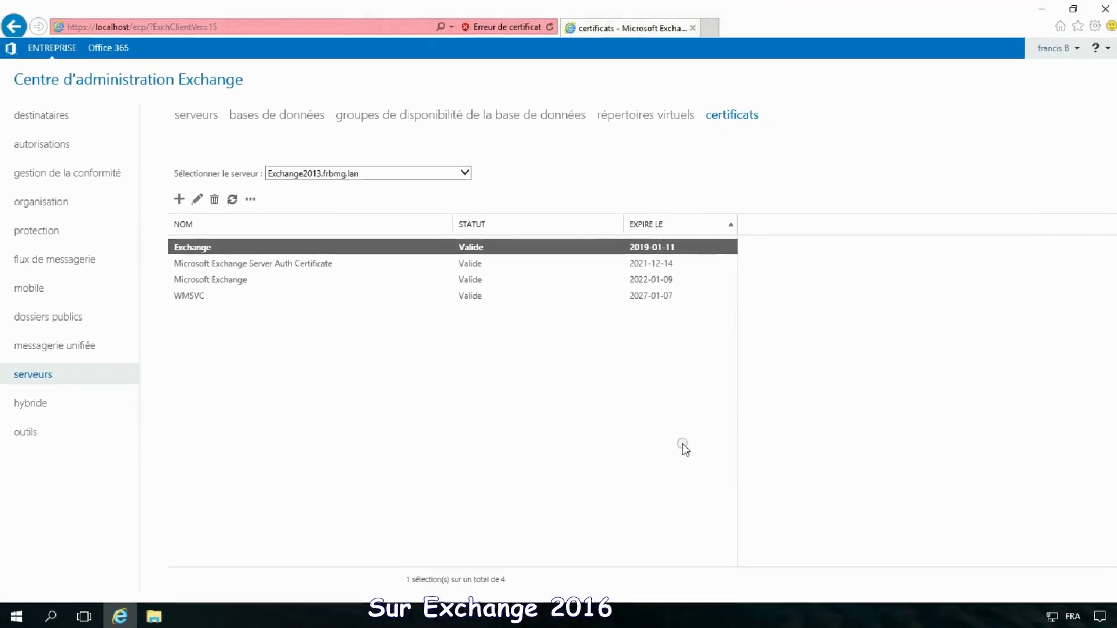
pyautogui.click(153, 612)
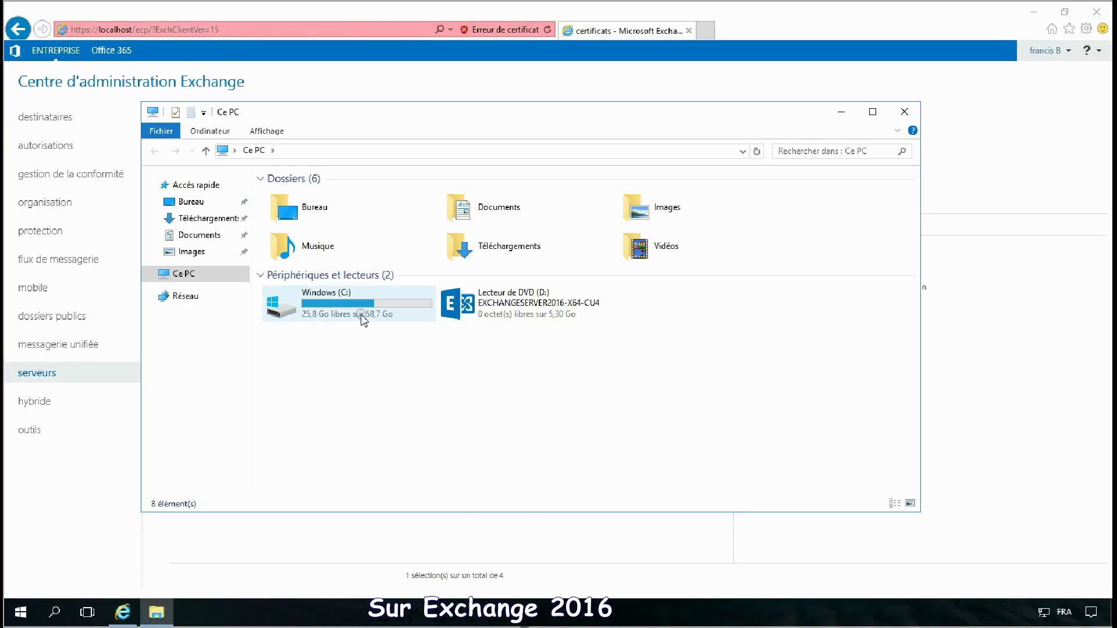
pyautogui.doubleClick(359, 315)
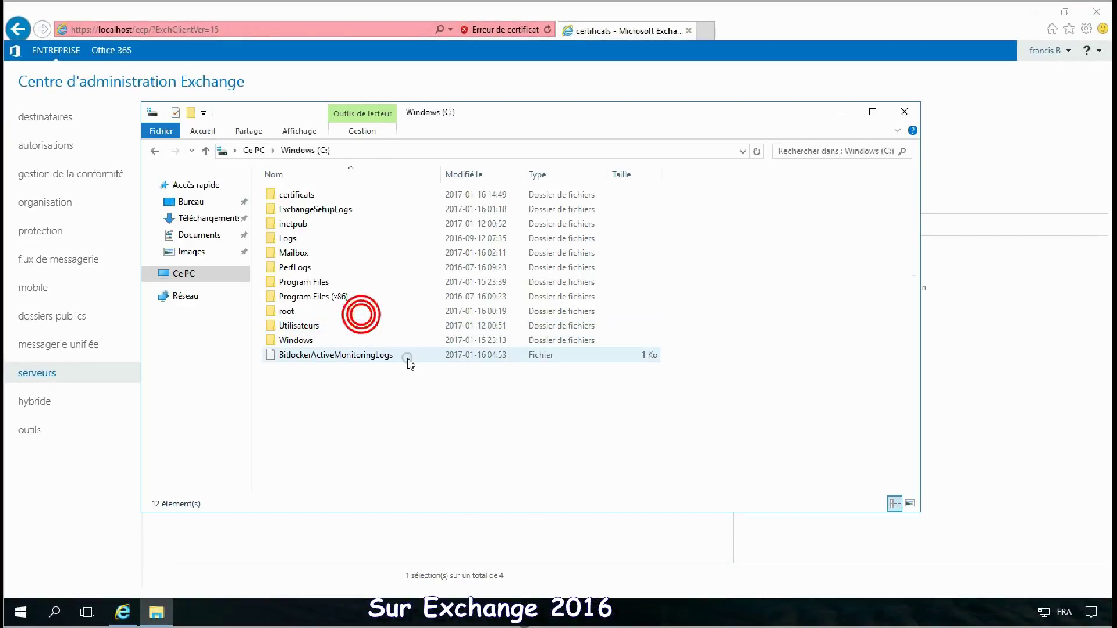
pyautogui.doubleClick(311, 200)
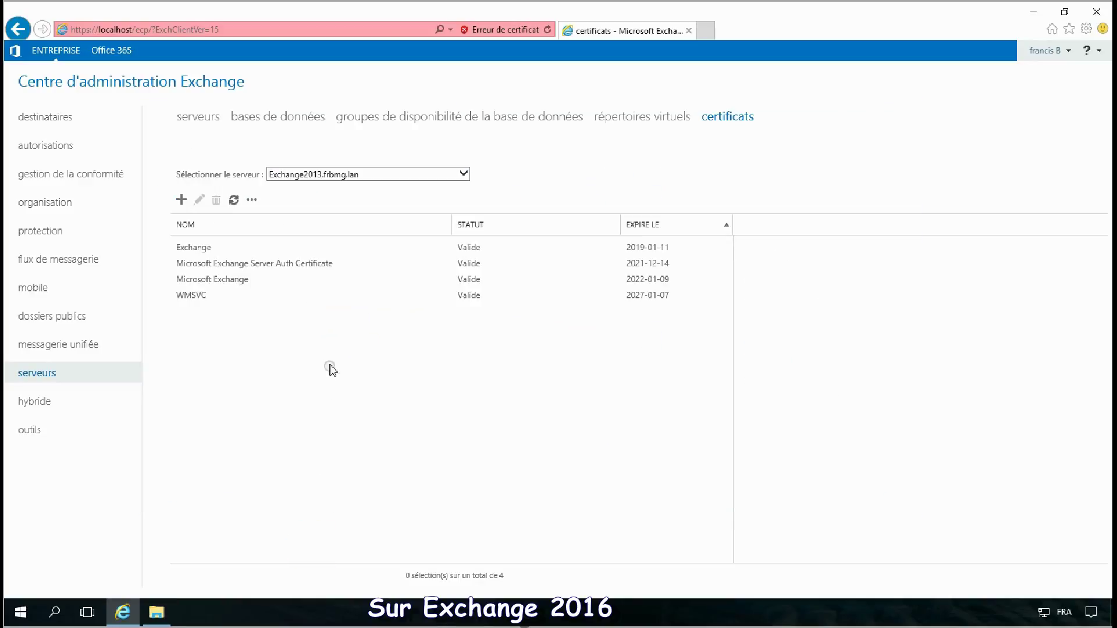
pyautogui.click(355, 173)
# Step: For Exchange2016, start importing the certificate from the shared exchange.pfx path with its password
pyautogui.click(341, 190)
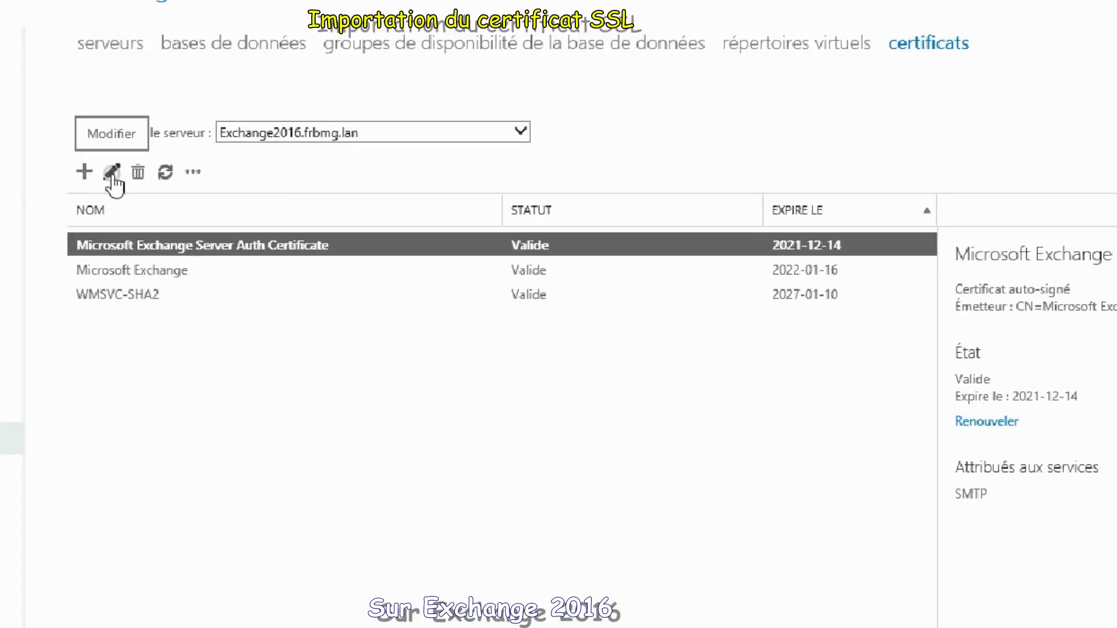
pyautogui.click(192, 172)
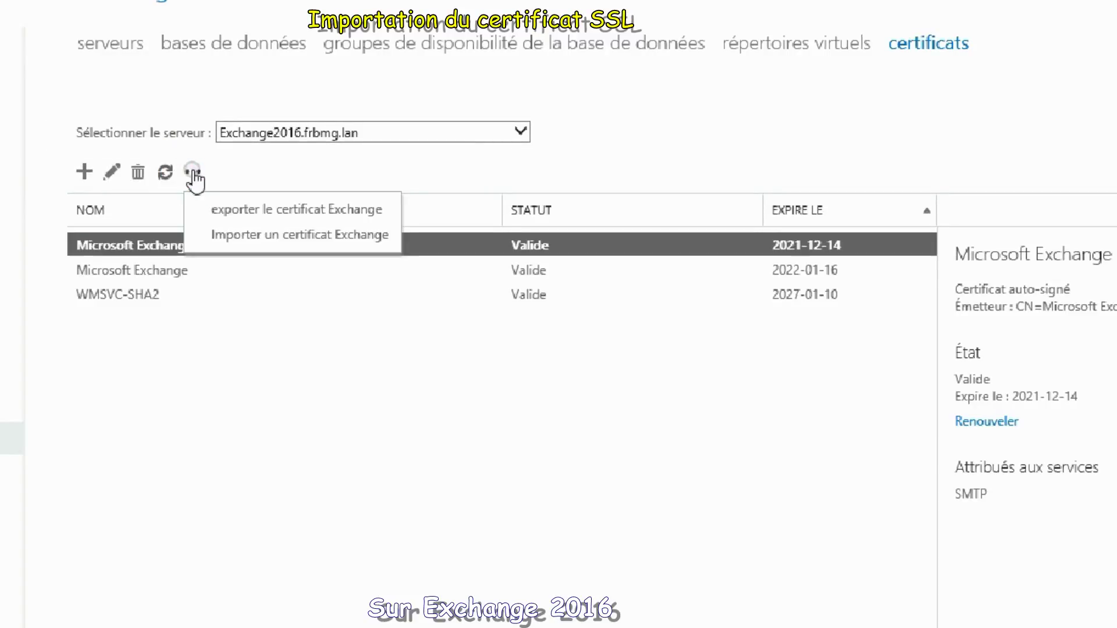
pyautogui.click(260, 236)
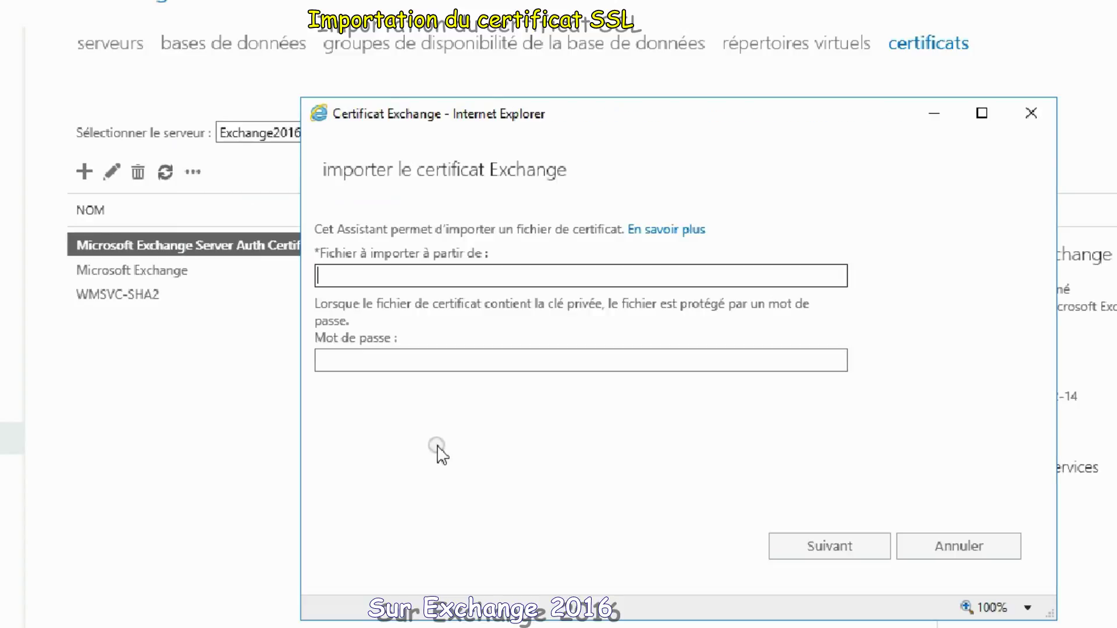
pyautogui.click(425, 273)
pyautogui.write('\\')
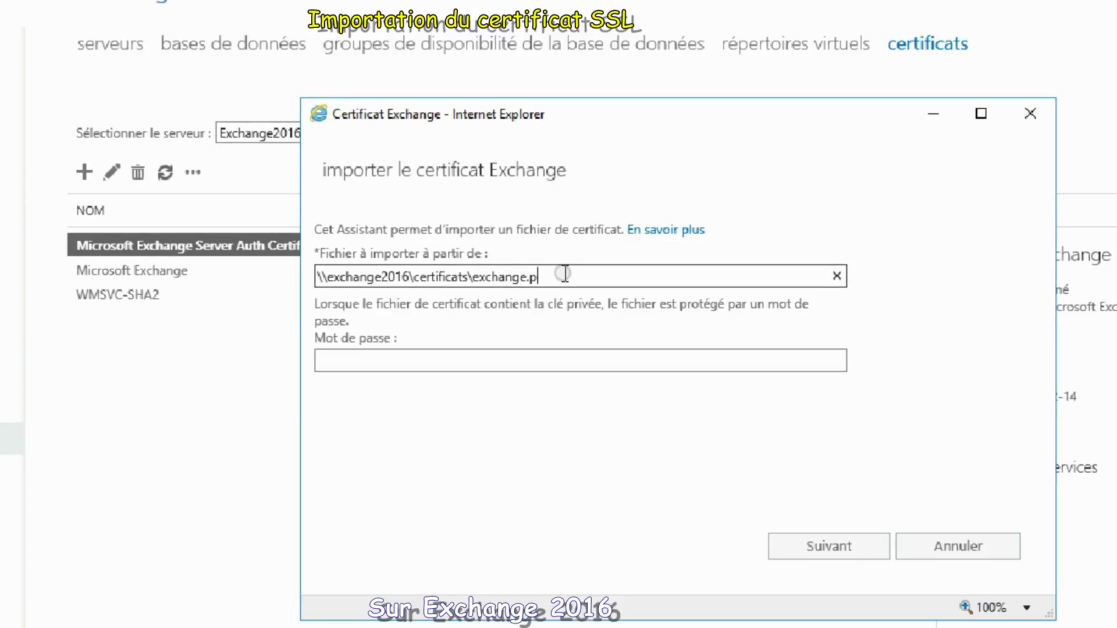
pyautogui.click(507, 360)
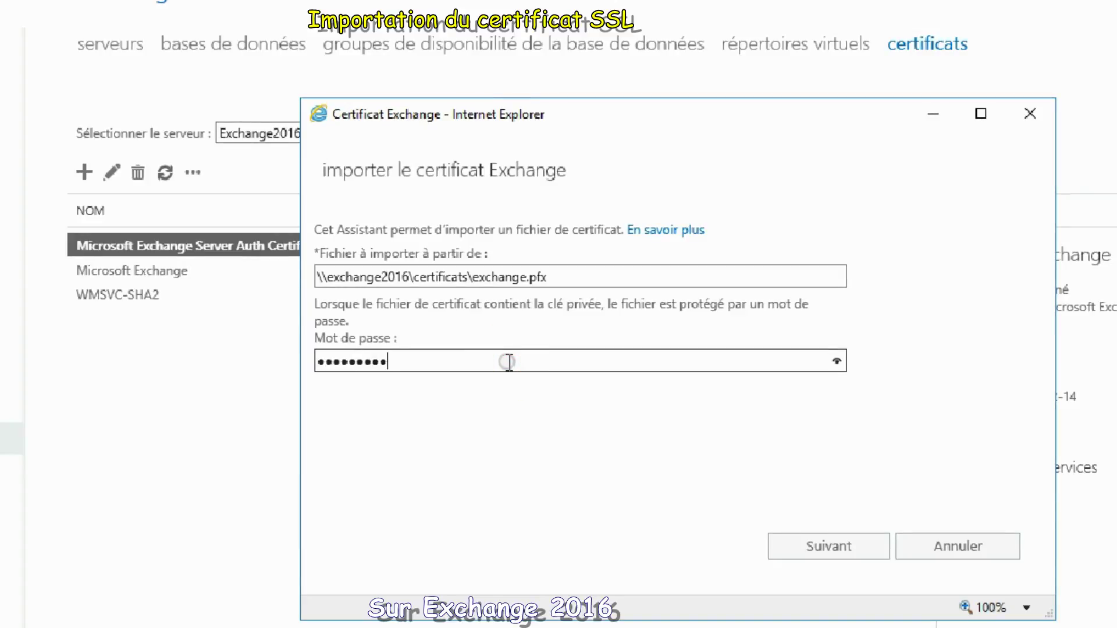
# Step: Add EXCHANGE2016 as the target server and finish the certificate import
pyautogui.click(821, 545)
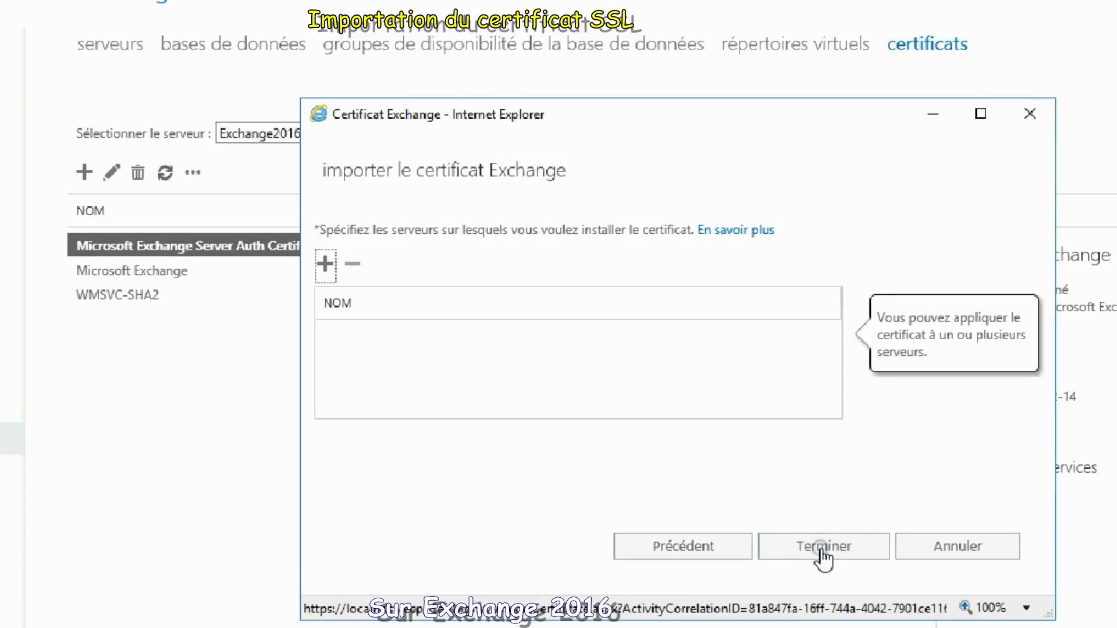
pyautogui.click(325, 266)
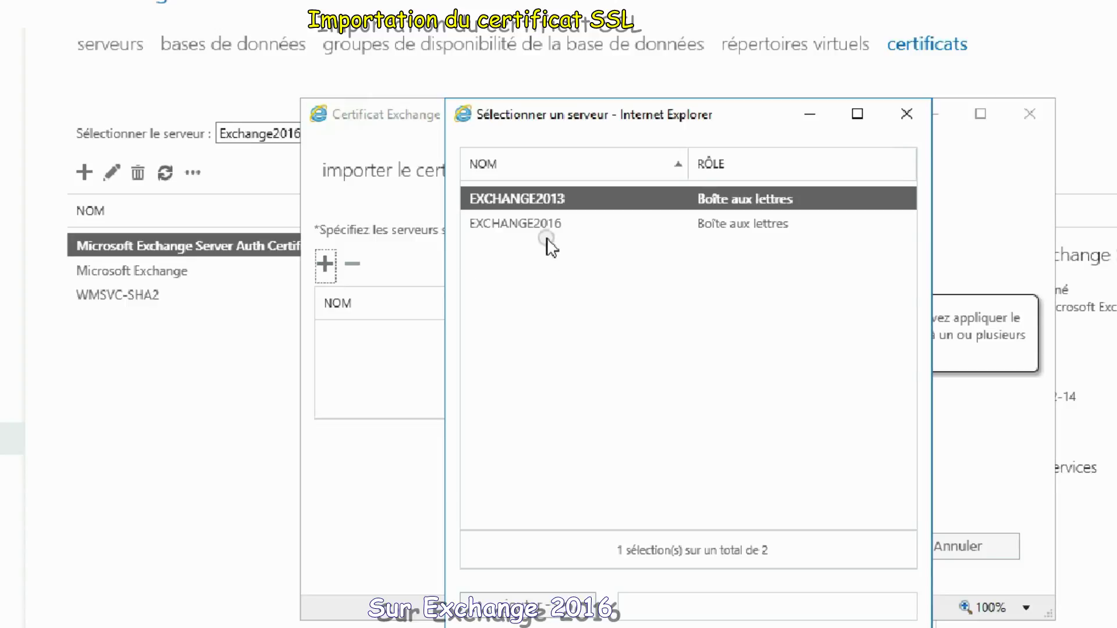
pyautogui.doubleClick(543, 223)
pyautogui.press('Return')
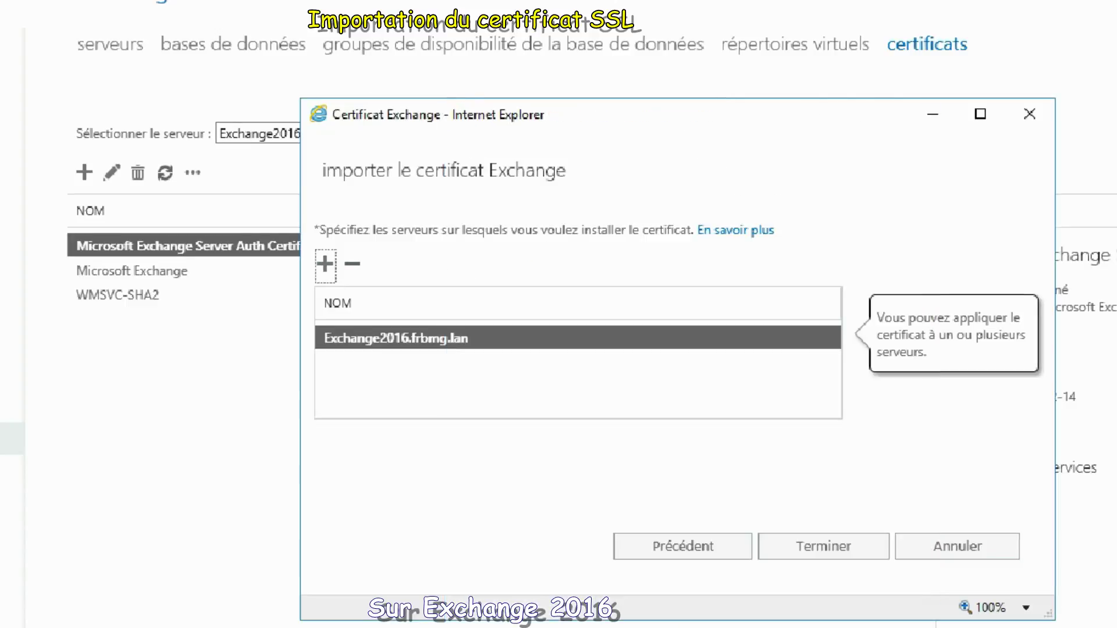
pyautogui.click(820, 544)
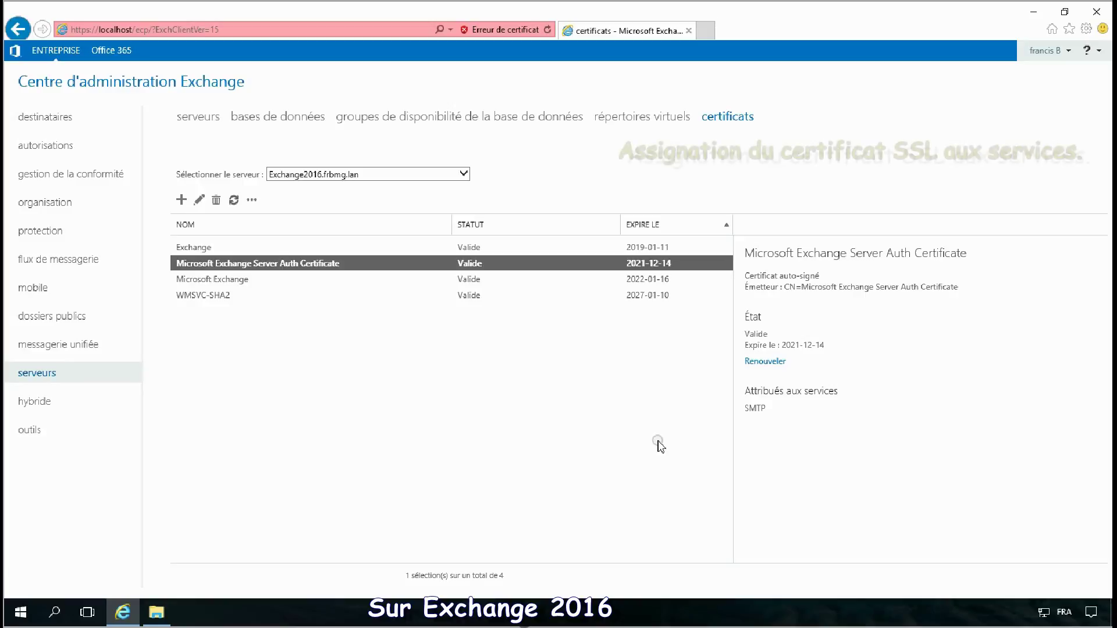
# Step: Select the imported Exchange certificate and open its edit dialog
pyautogui.click(670, 455)
pyautogui.click(220, 247)
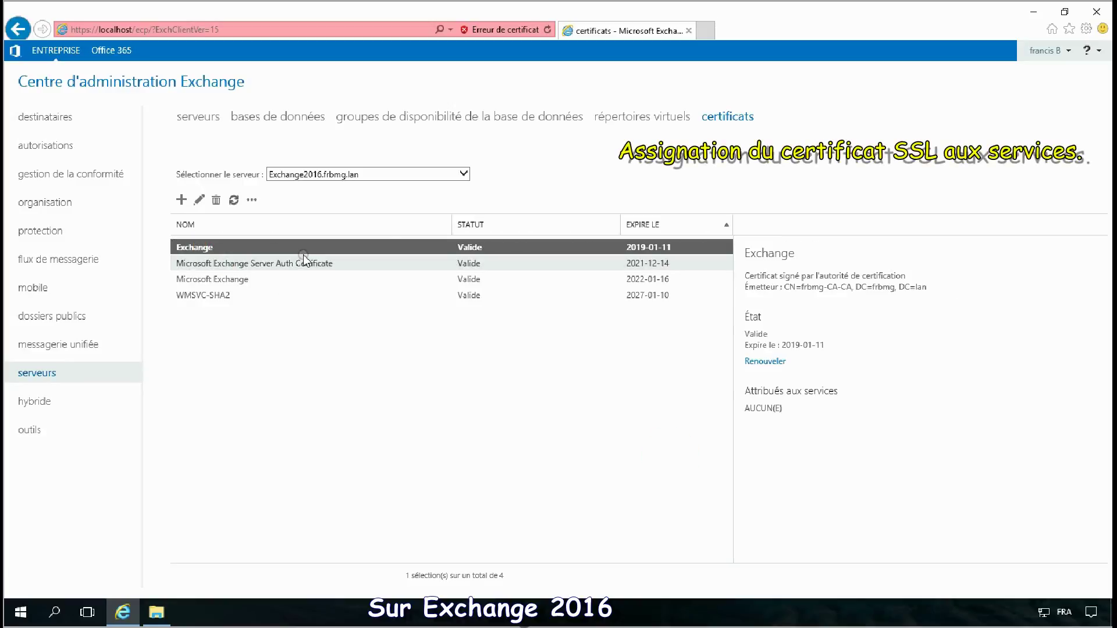
pyautogui.click(251, 202)
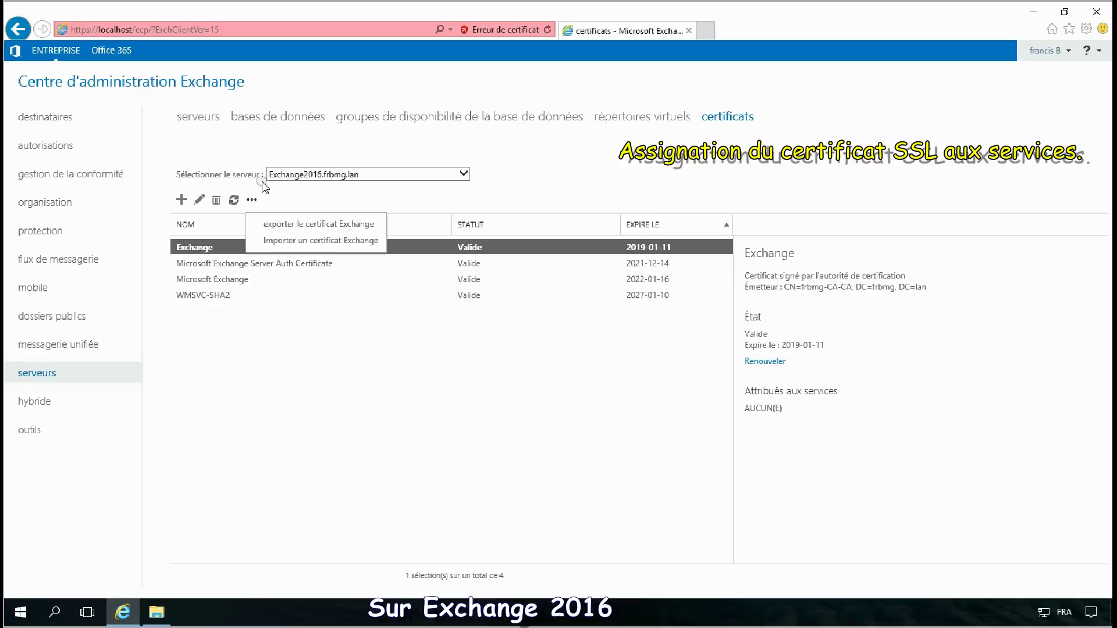
pyautogui.click(258, 189)
pyautogui.click(200, 200)
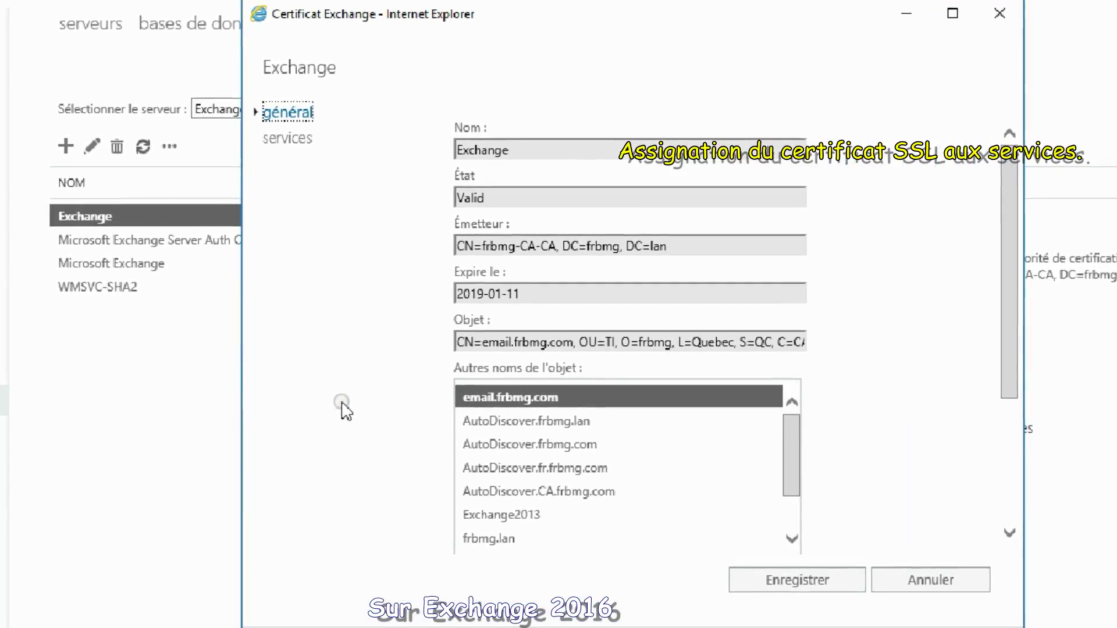
# Step: Assign the certificate to IIS and SMTP, save, and replace the default SMTP certificate
pyautogui.click(287, 138)
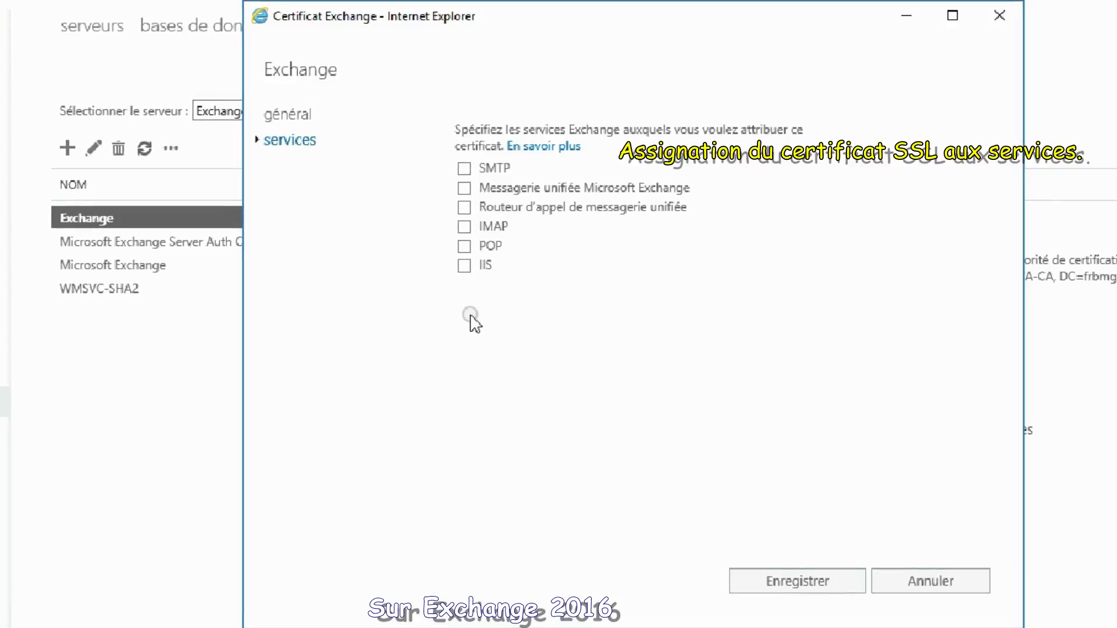
pyautogui.click(463, 268)
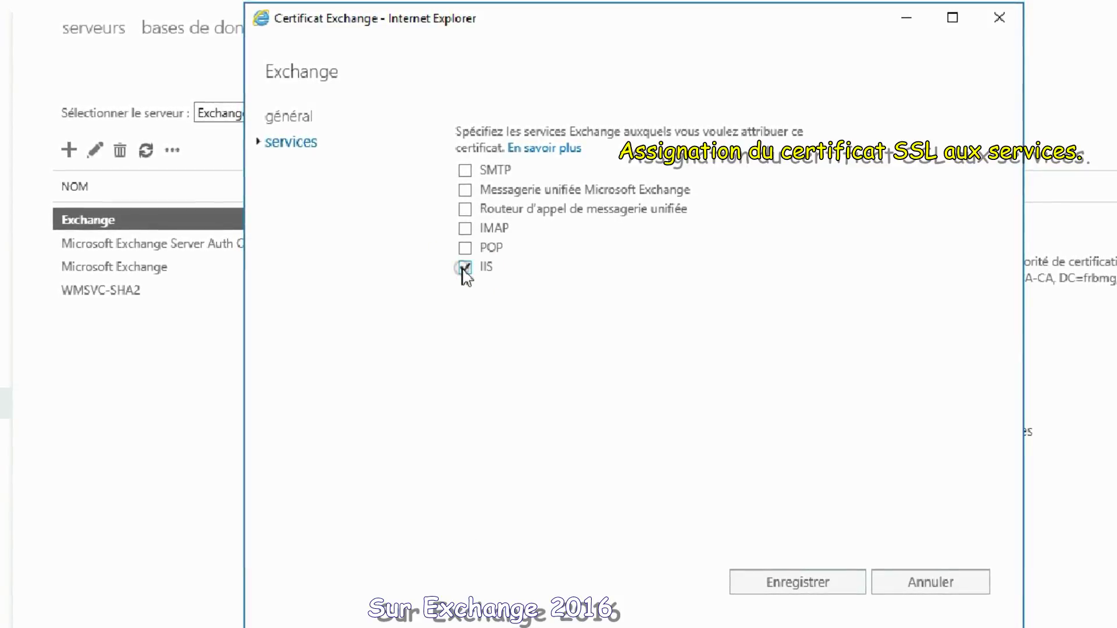
pyautogui.click(468, 172)
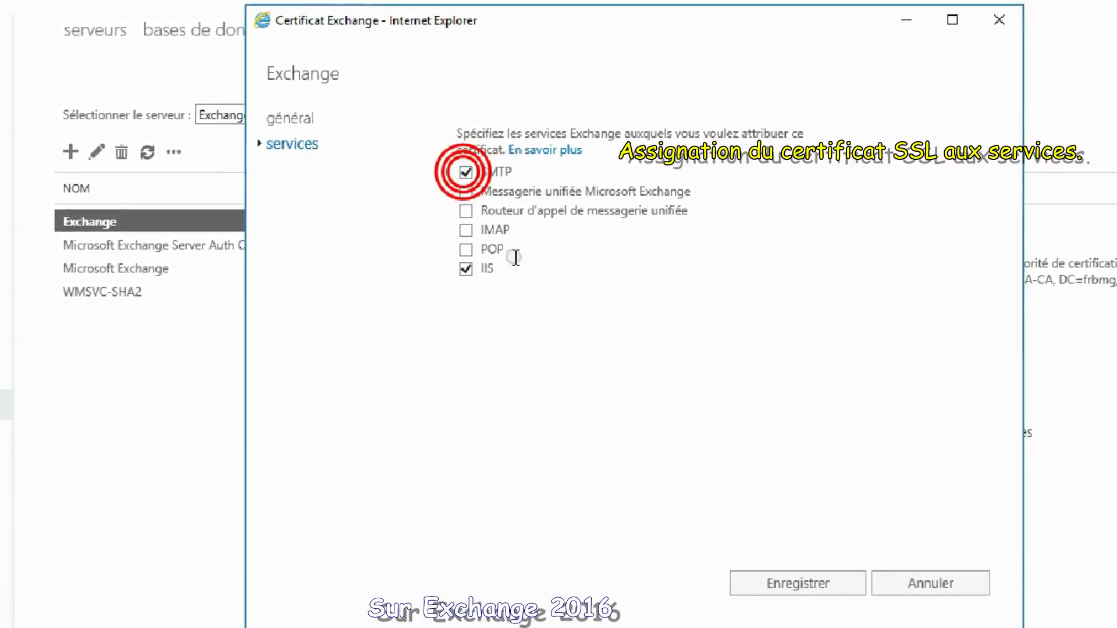
pyautogui.click(756, 592)
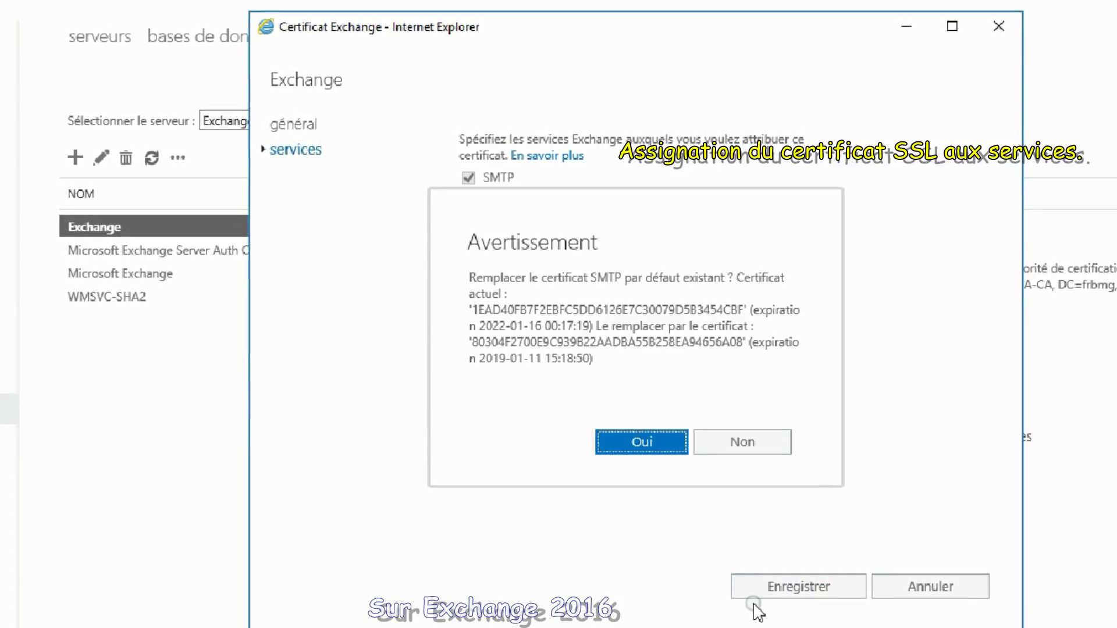
pyautogui.click(646, 452)
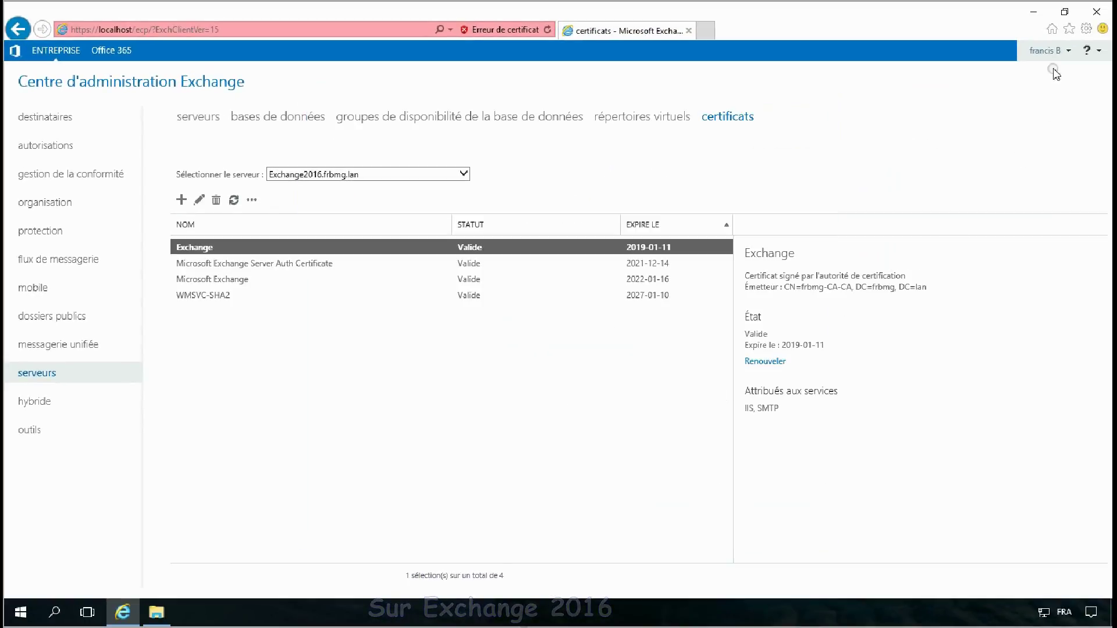
# Step: Close leftover windows and review EXCHANGE2016's EWS virtual directory without changes
pyautogui.click(1096, 12)
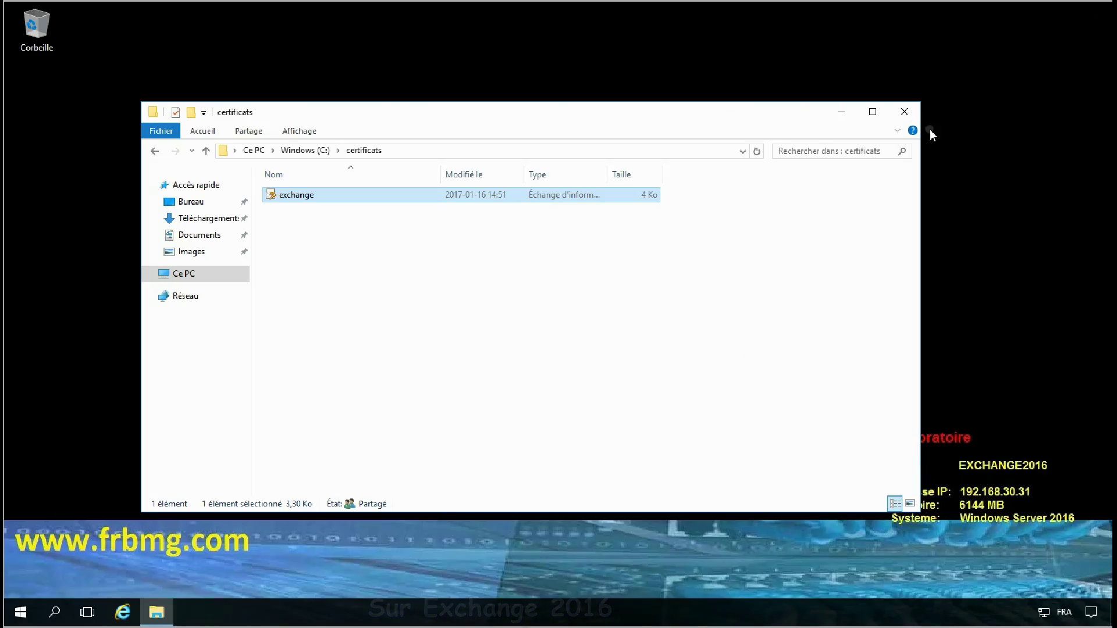
pyautogui.click(904, 112)
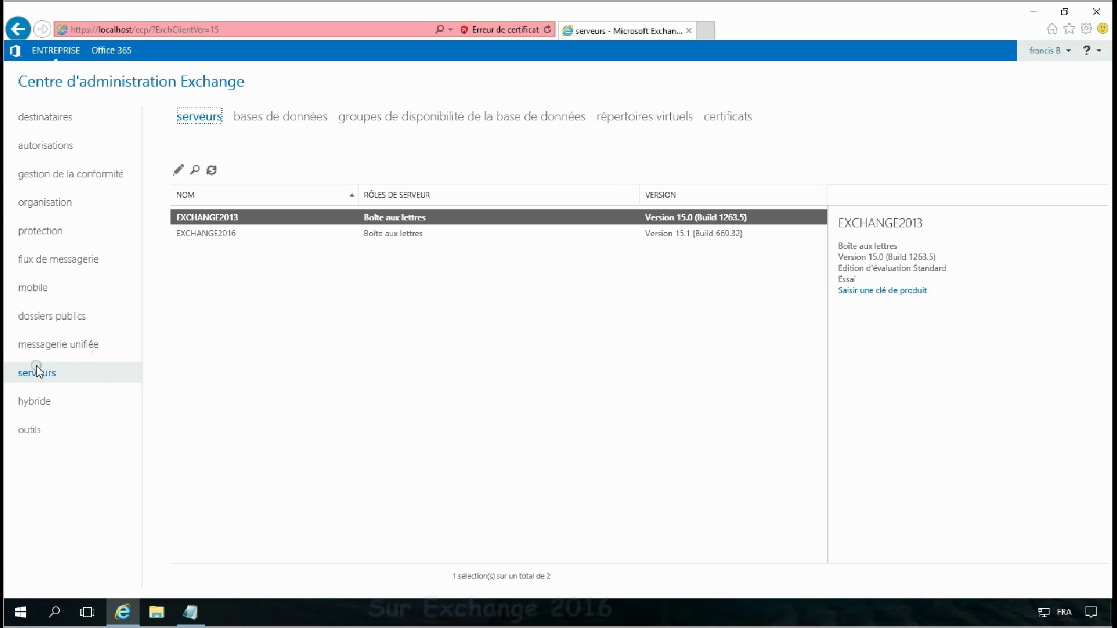
pyautogui.click(227, 232)
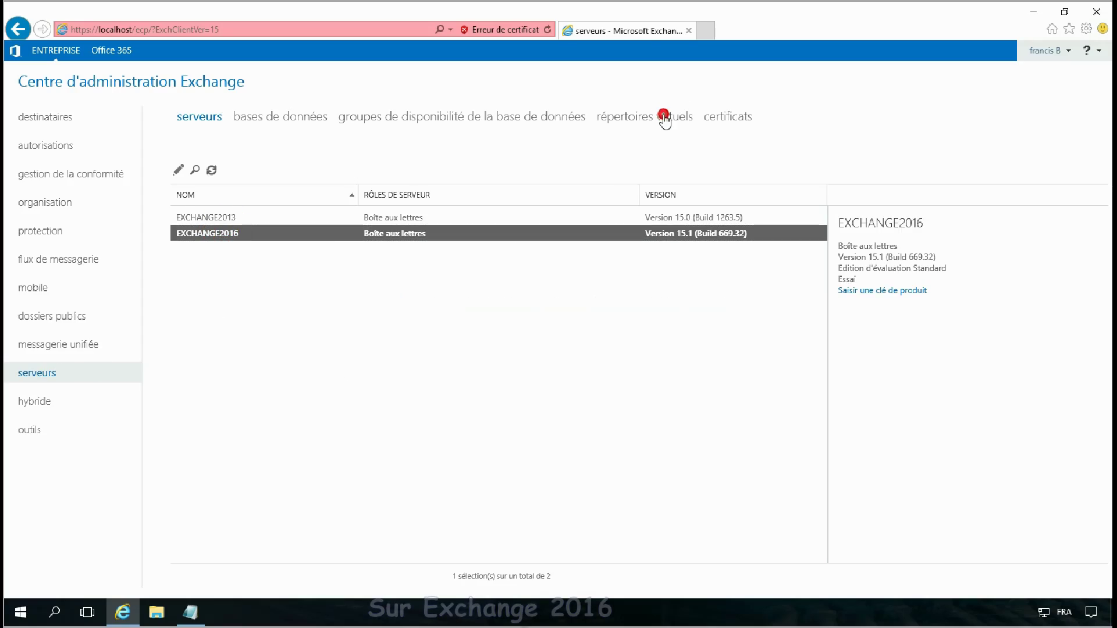
pyautogui.click(665, 119)
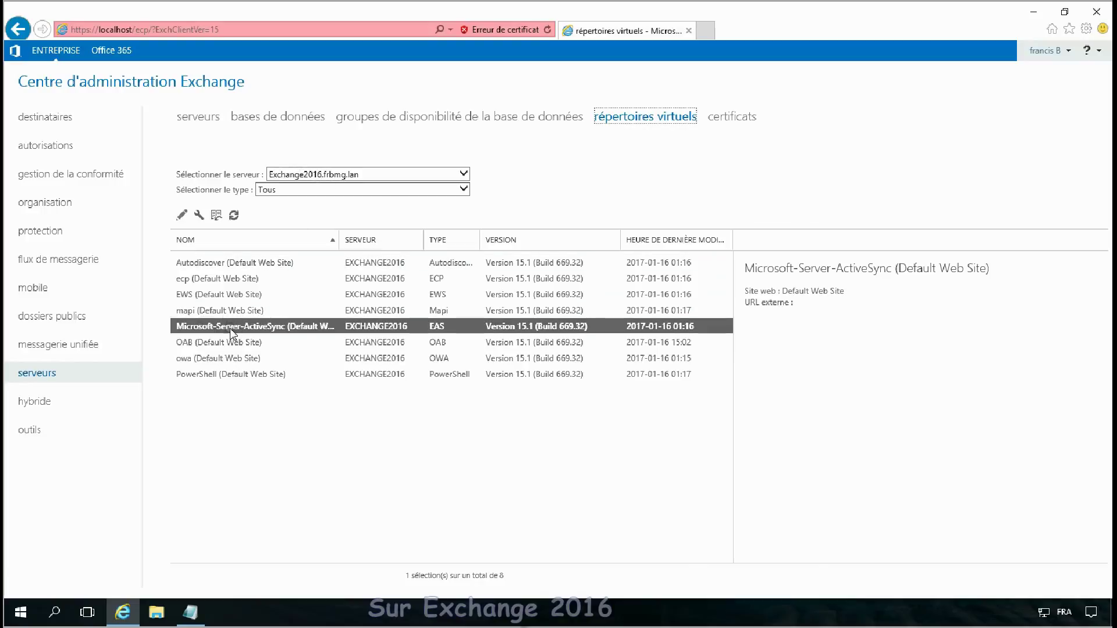
pyautogui.doubleClick(224, 295)
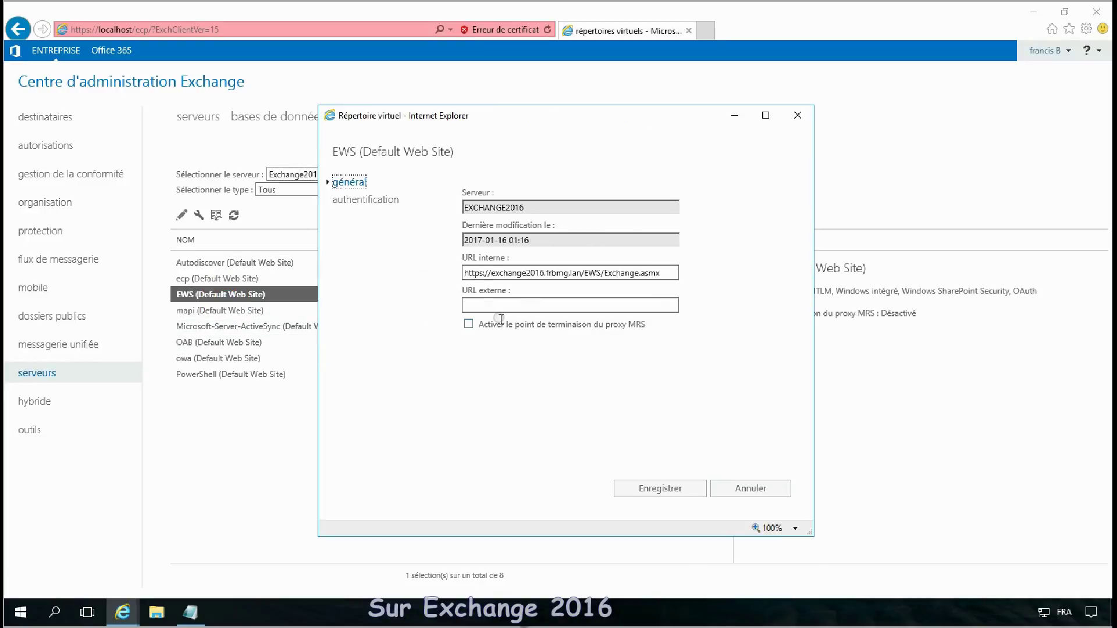
pyautogui.click(749, 491)
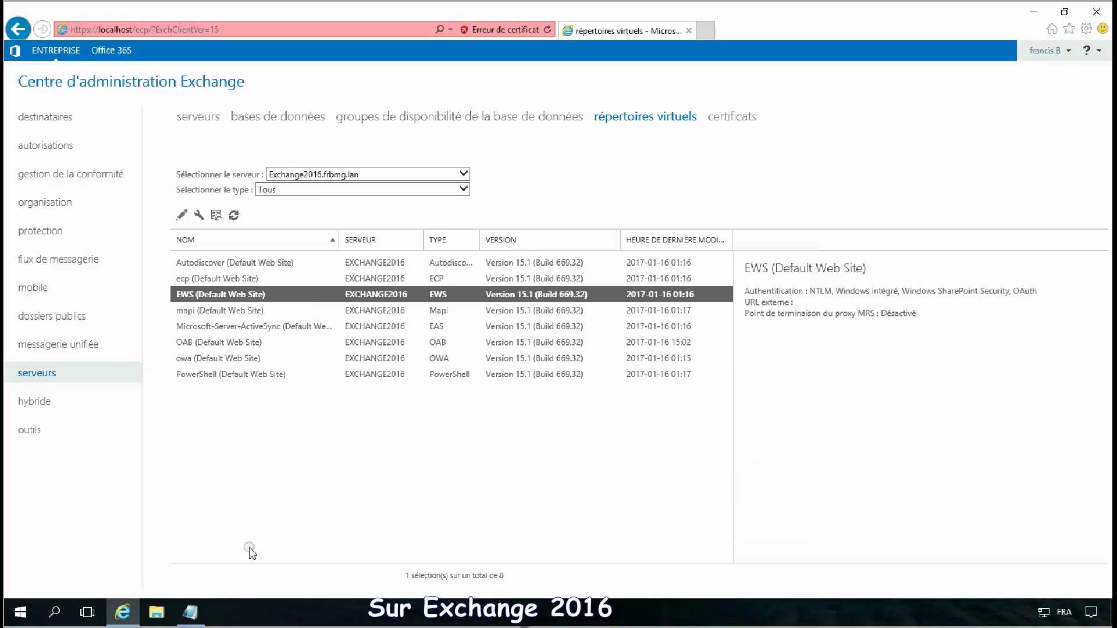
# Step: Launch Exchange Management Shell as administrator
pyautogui.click(22, 615)
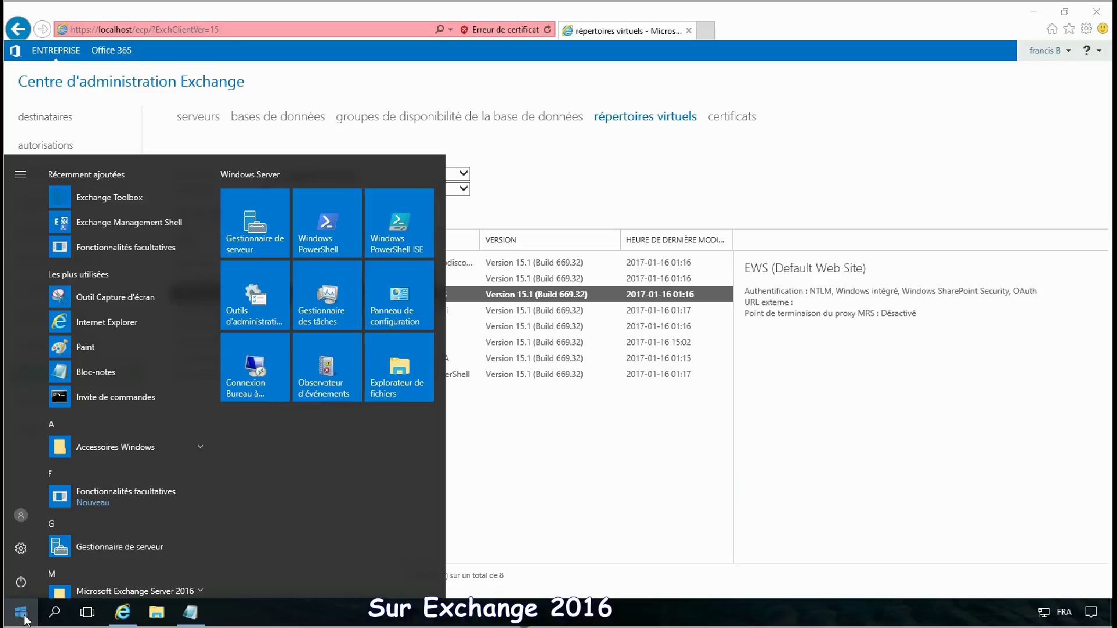
pyautogui.scroll(-3, 163, 480)
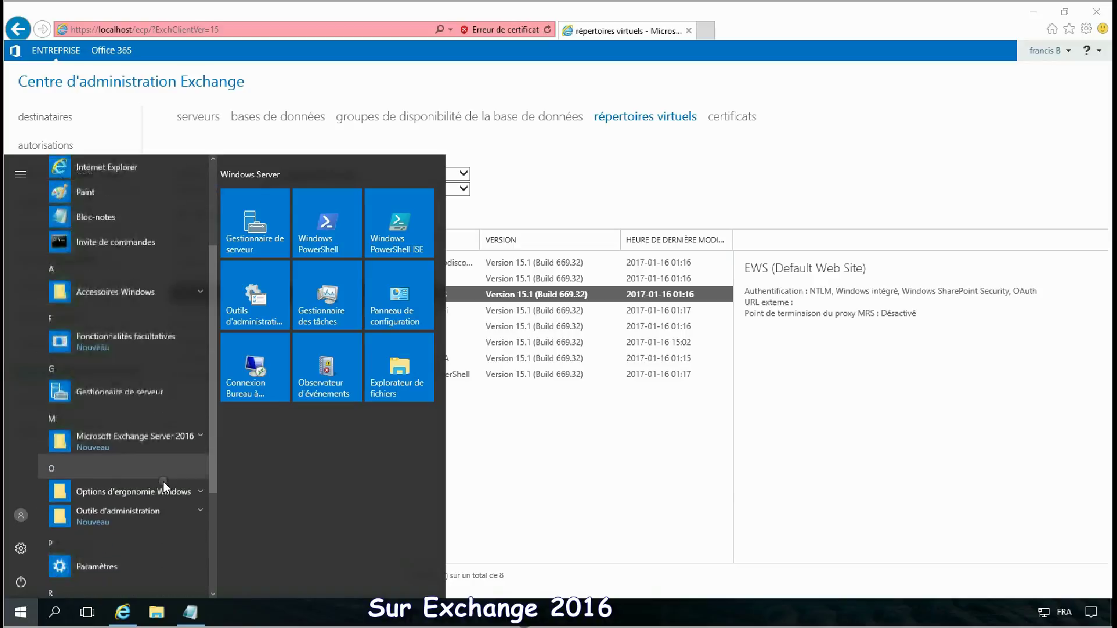
pyautogui.click(163, 401)
pyautogui.rightClick(152, 448)
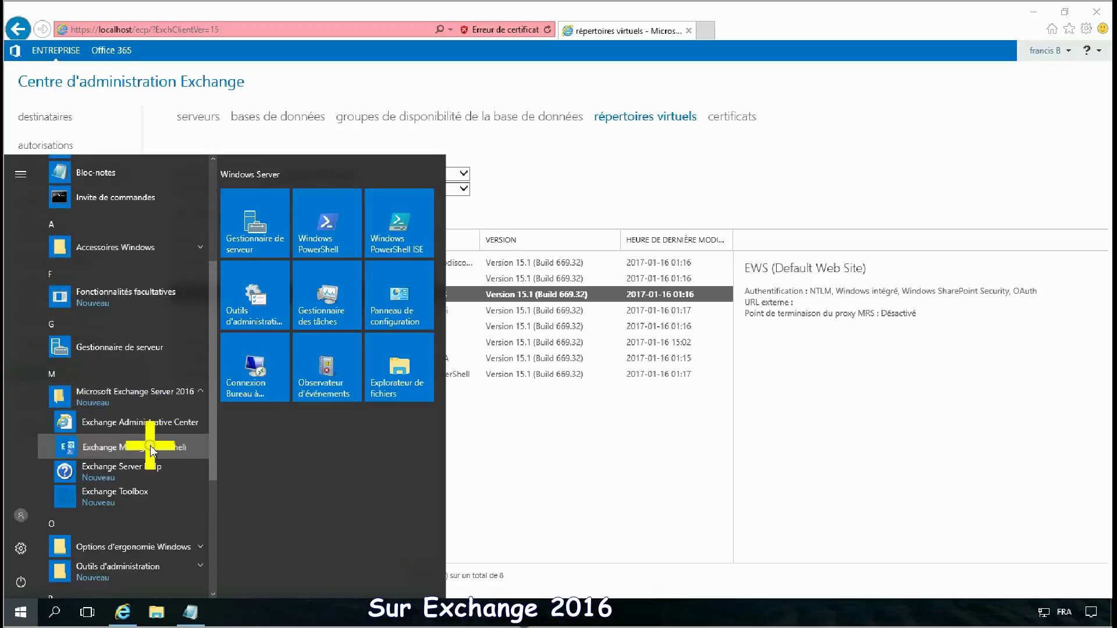
pyautogui.click(241, 384)
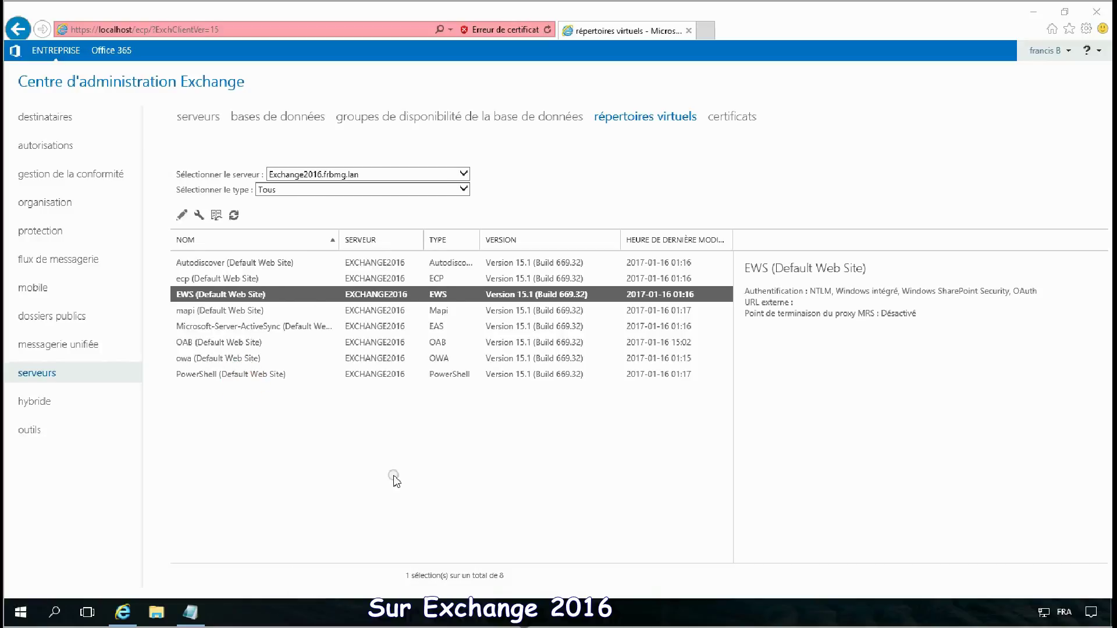
pyautogui.click(506, 407)
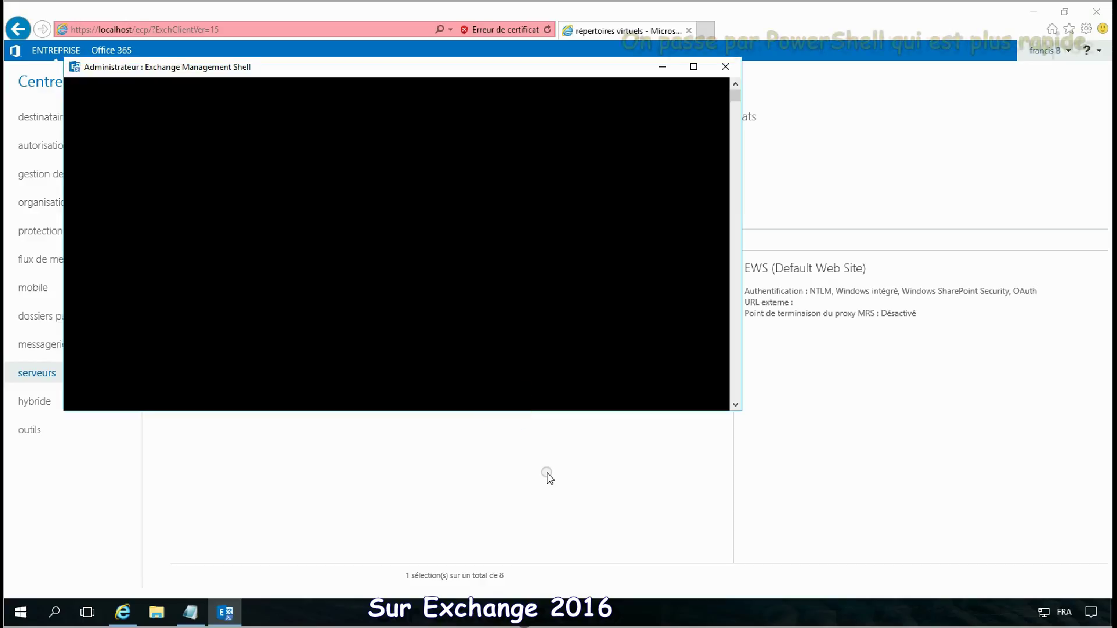
# Step: Copy the Get-OutlookAnywhere | Set-OutlookAnywhere line from Notepad and paste it into the shell
pyautogui.click(192, 614)
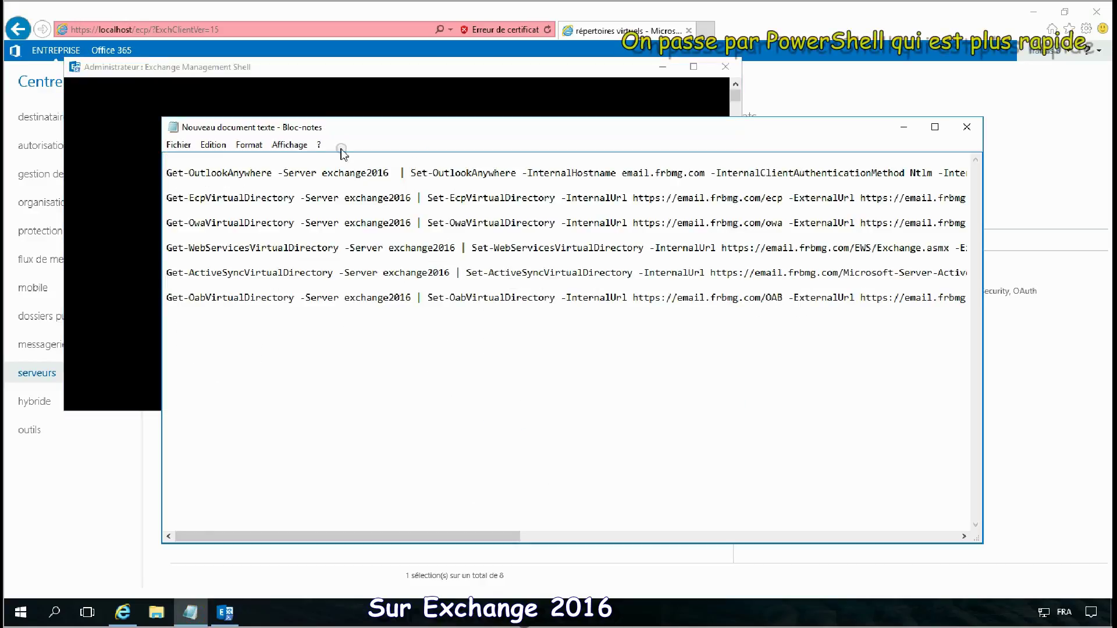
pyautogui.moveTo(166, 173); pyautogui.dragTo(179, 185)
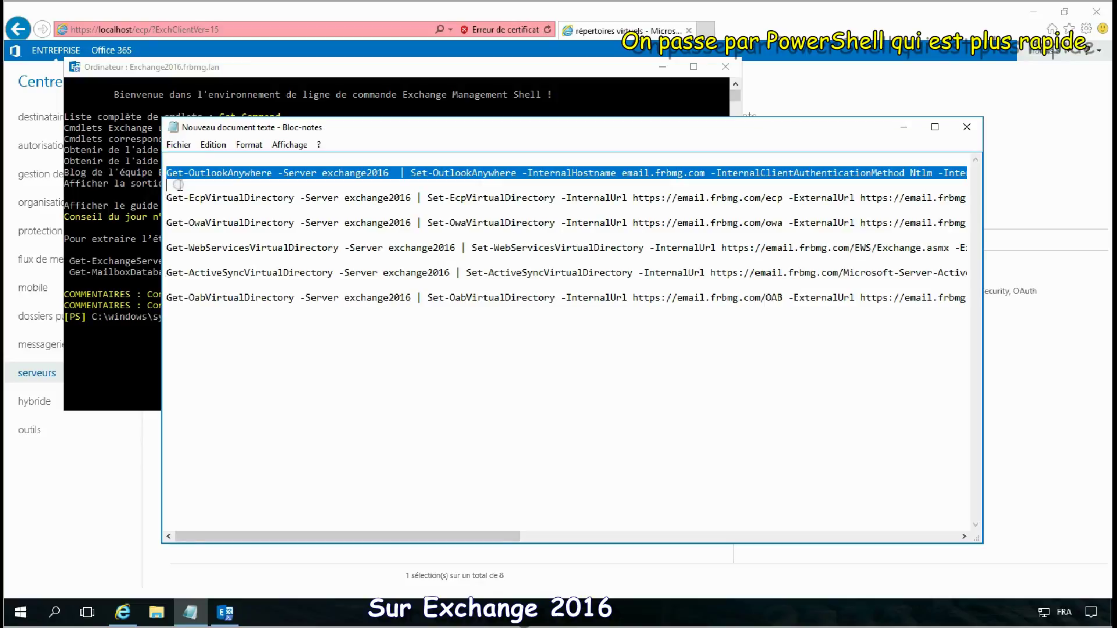
pyautogui.hotkey('ctrl', 'c')
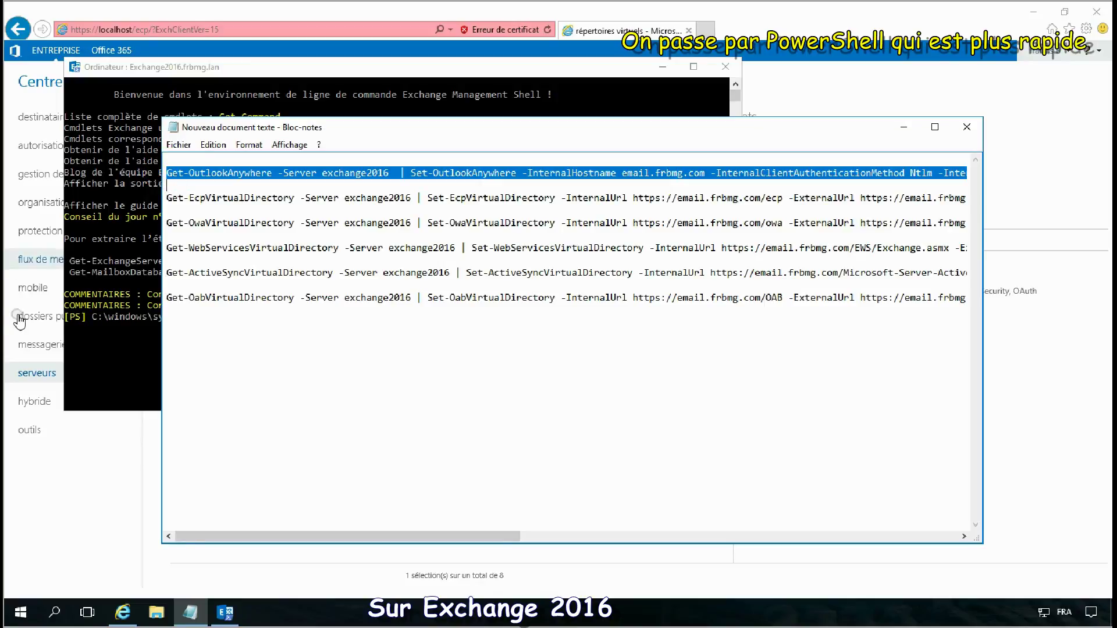
pyautogui.click(90, 343)
pyautogui.rightClick(318, 364)
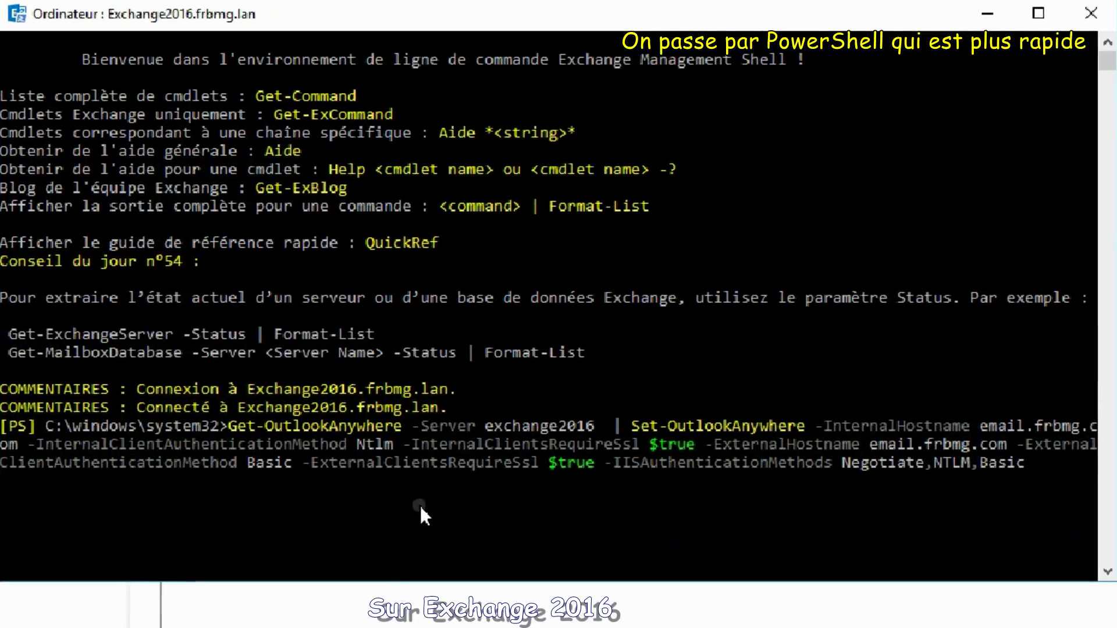
# Step: Copy the five VirtualDirectory URL commands from Notepad and run them in Exchange Management Shell
pyautogui.hotkey('alt', 'Tab')
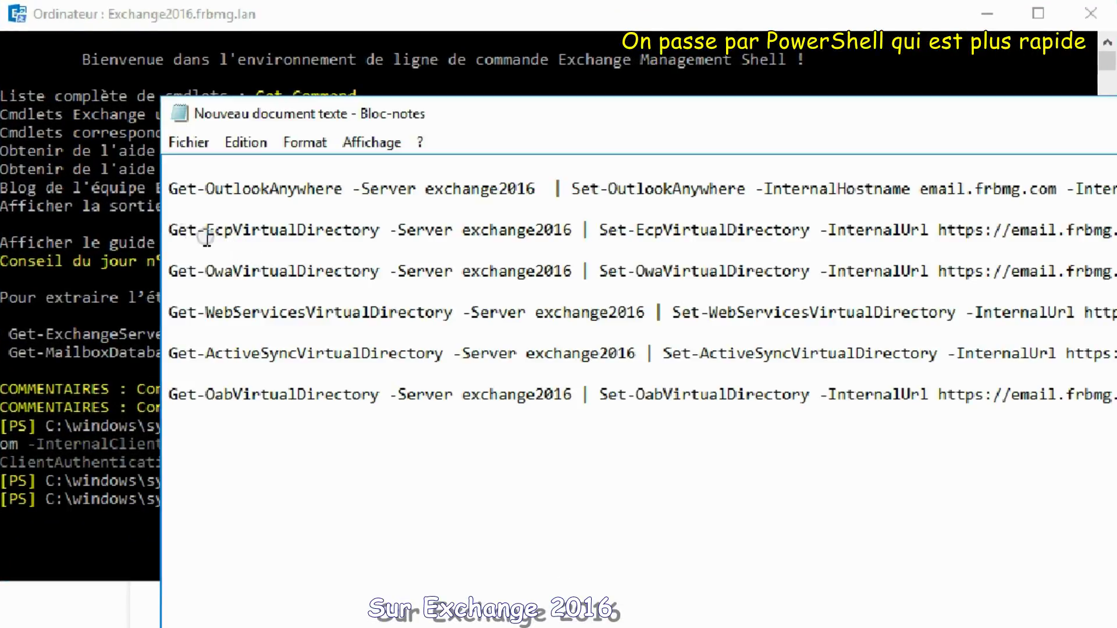
pyautogui.moveTo(173, 226); pyautogui.dragTo(630, 507)
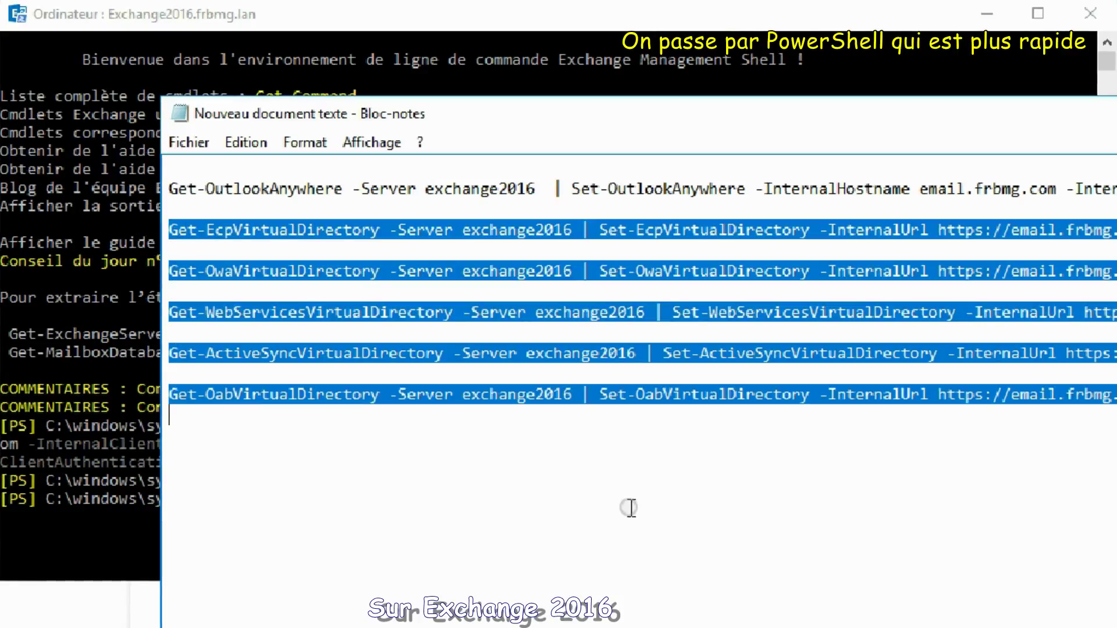
pyautogui.hotkey('ctrl', 'c')
pyautogui.click(71, 528)
pyautogui.rightClick(141, 538)
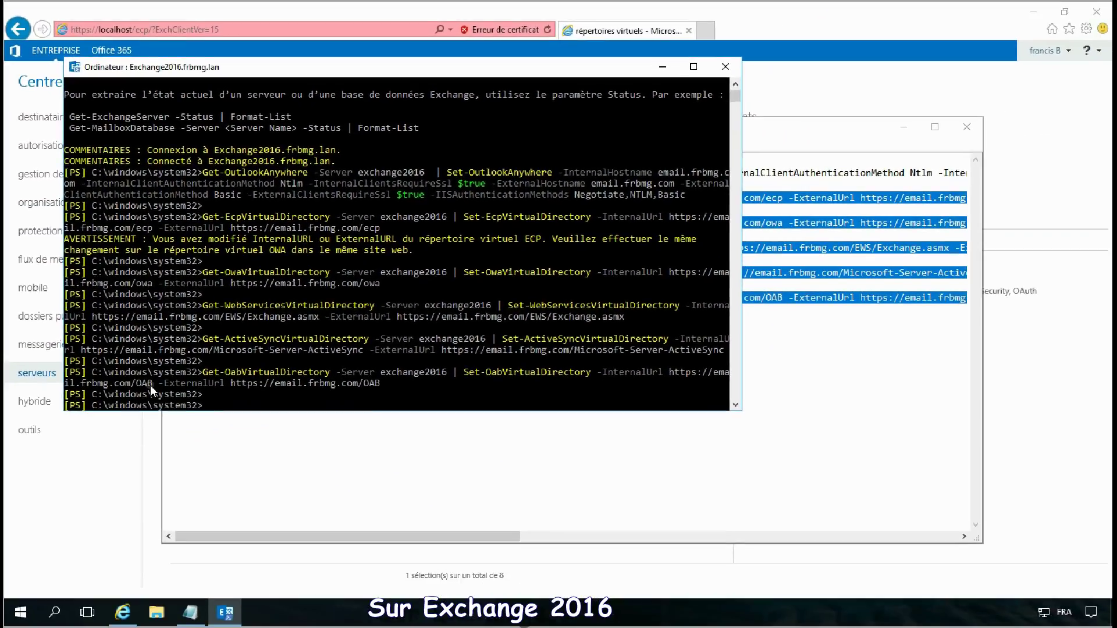
pyautogui.click(84, 500)
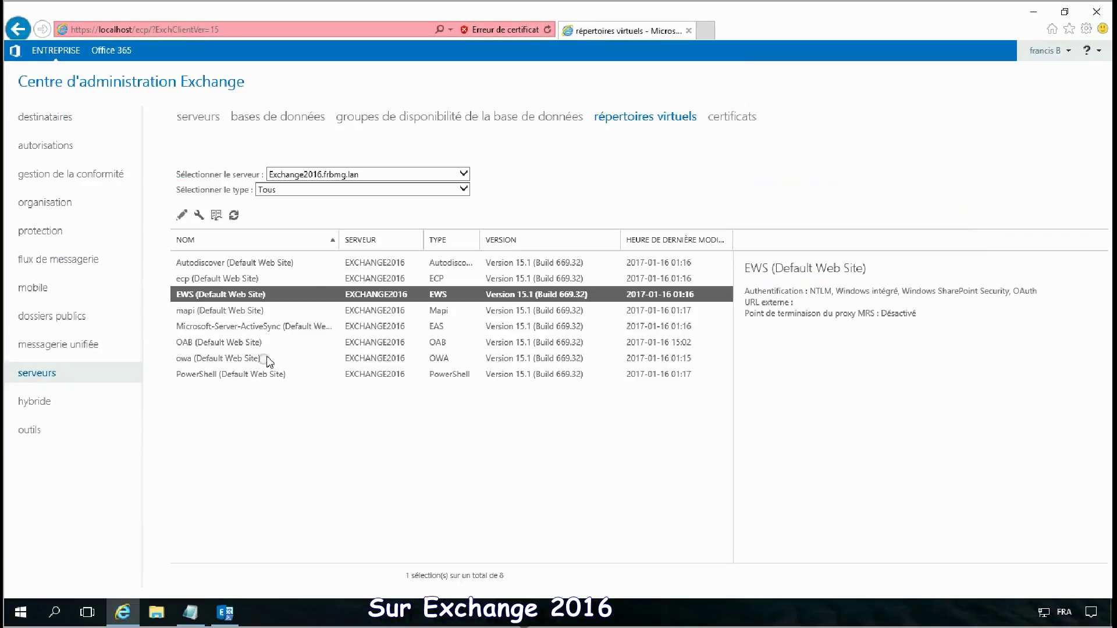
pyautogui.click(627, 118)
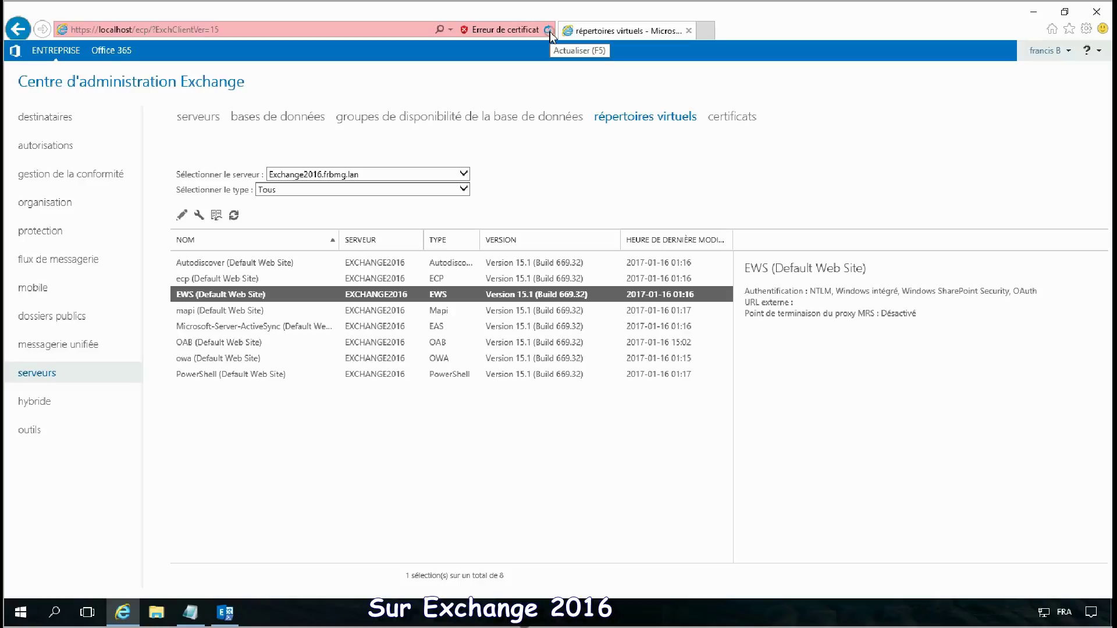
pyautogui.doubleClick(507, 297)
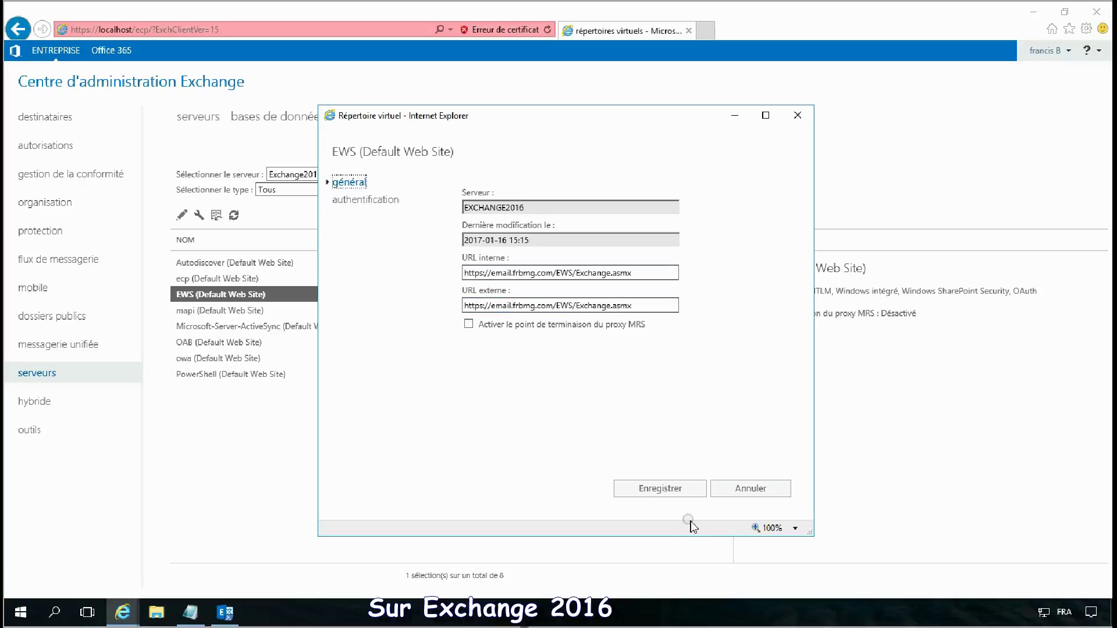
pyautogui.click(759, 490)
pyautogui.click(401, 520)
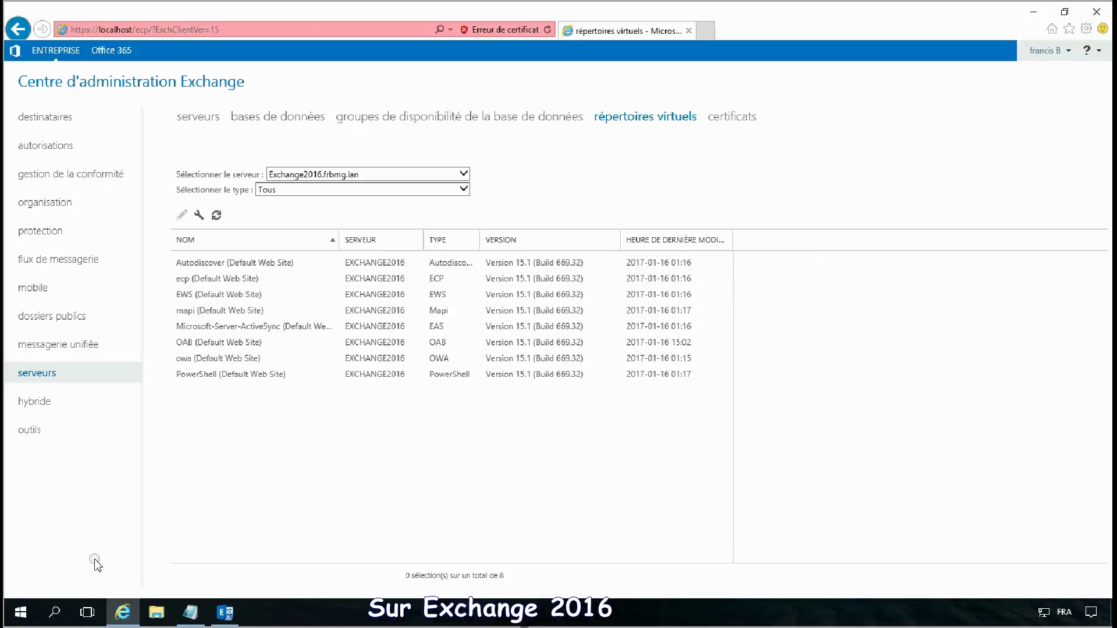
pyautogui.rightClick(22, 614)
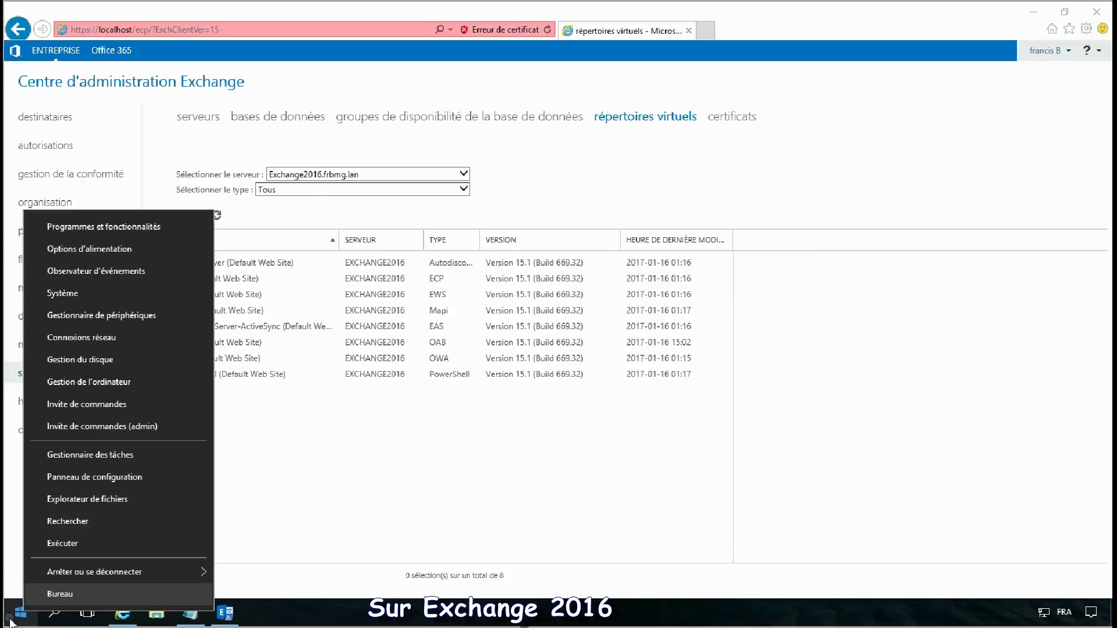
# Step: Launch IIS Manager from Administrative Tools and expand the EXCHANGE2016 server
pyautogui.click(10, 622)
pyautogui.click(11, 622)
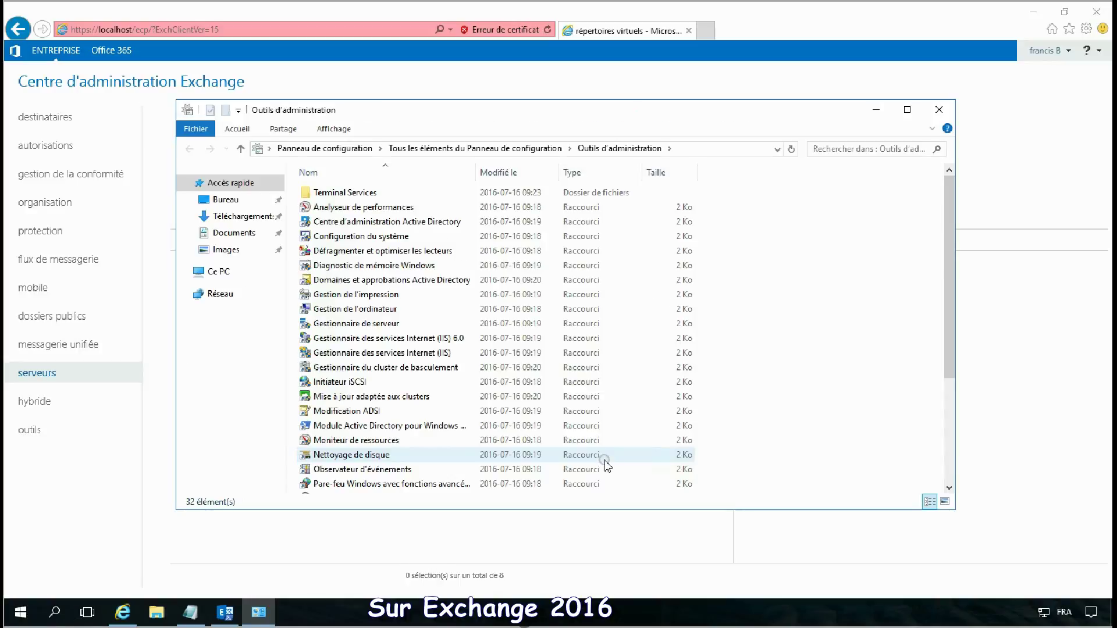
pyautogui.doubleClick(405, 353)
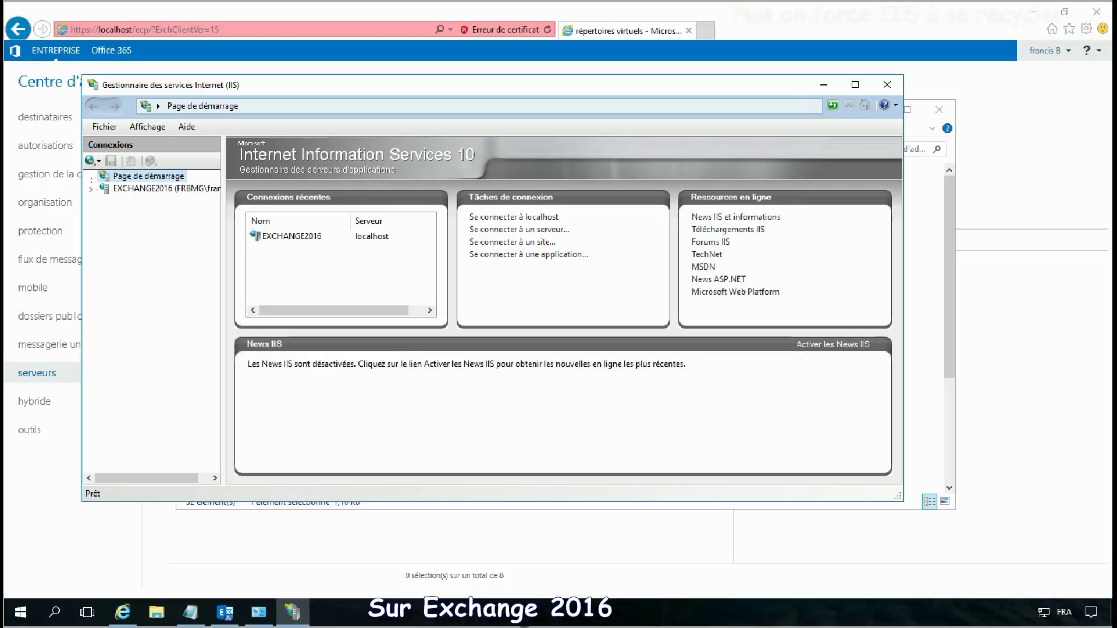
pyautogui.click(92, 189)
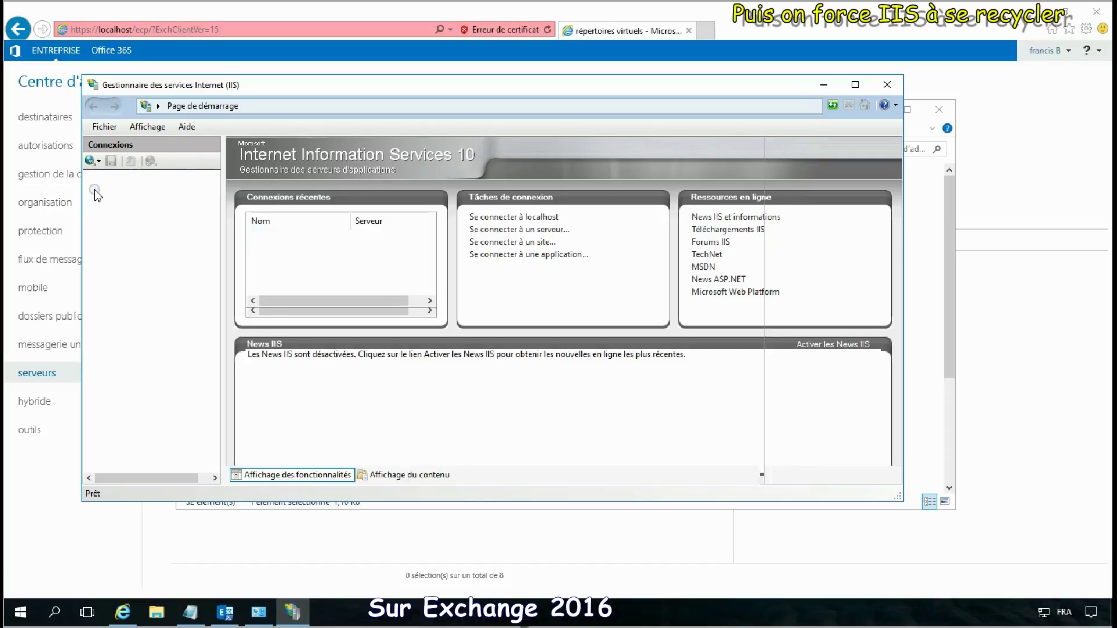
pyautogui.doubleClick(265, 88)
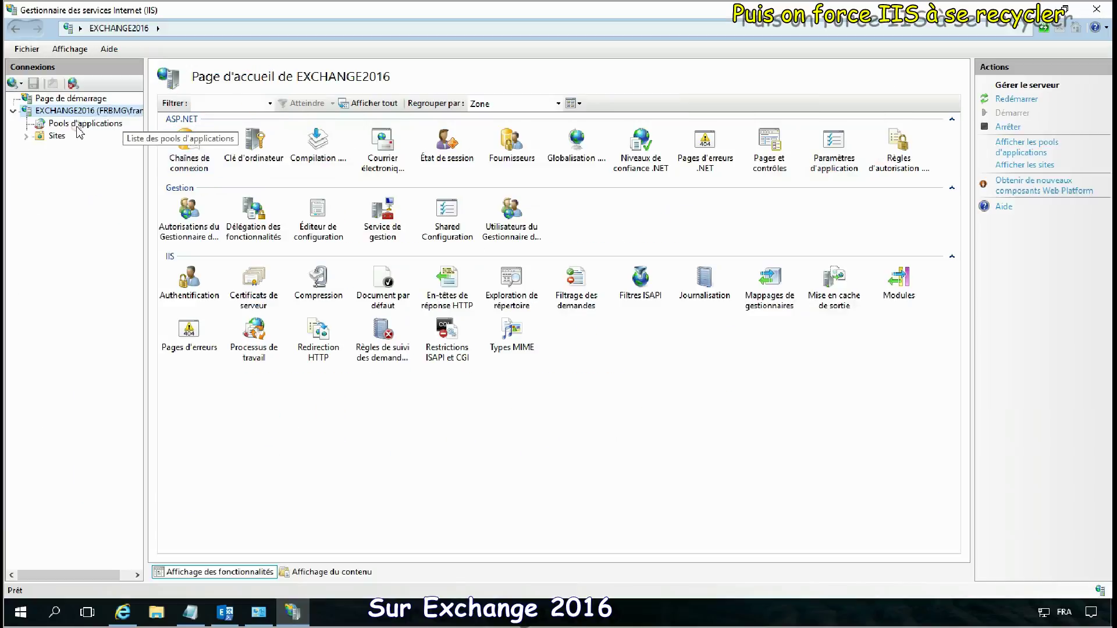
# Step: Recycle the MSExchangeAutodiscoverAppPool application pool
pyautogui.click(80, 124)
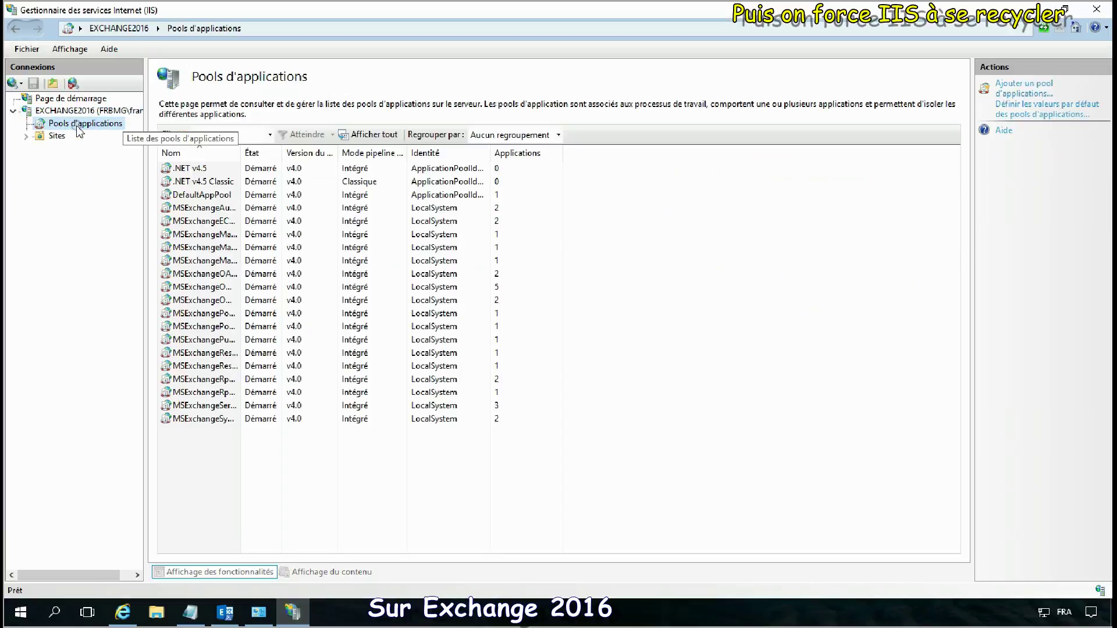
pyautogui.click(243, 153)
pyautogui.moveTo(260, 152); pyautogui.dragTo(417, 153)
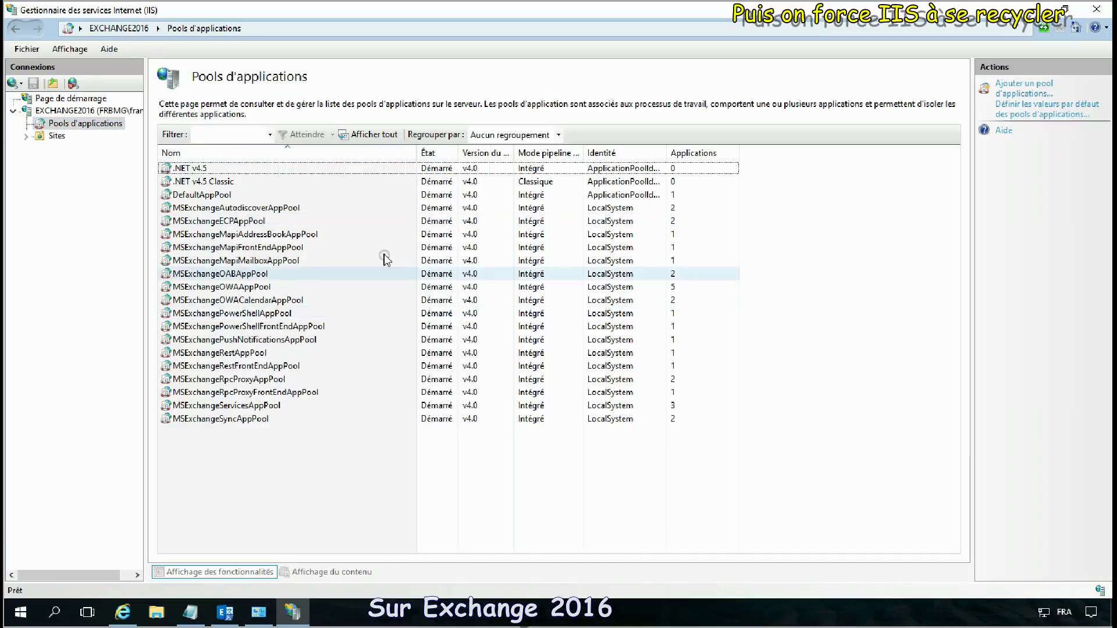
pyautogui.click(324, 208)
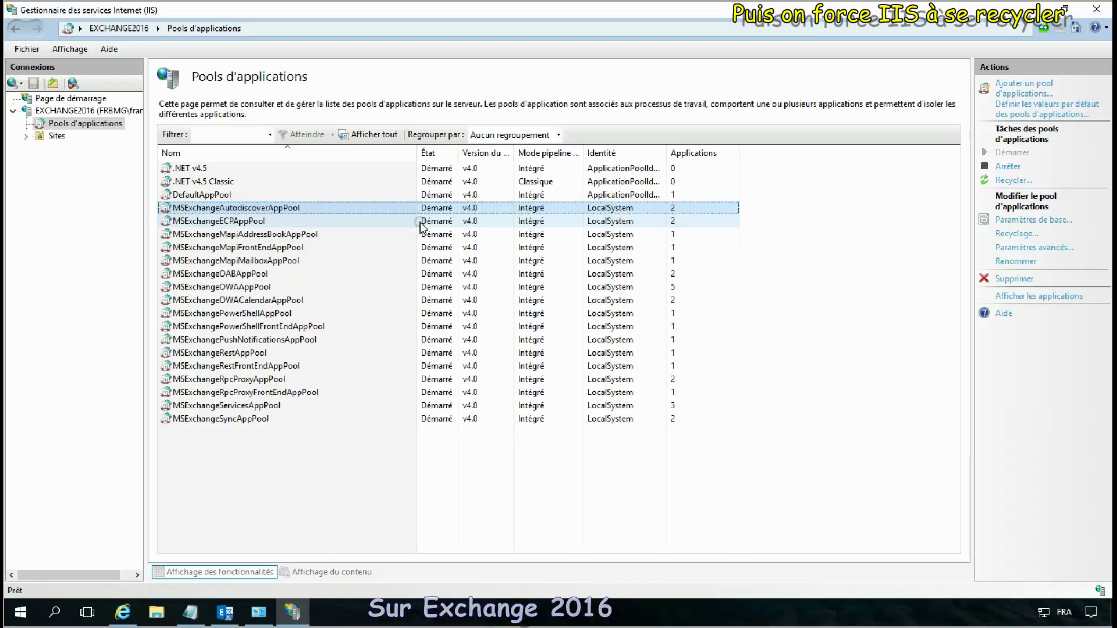
pyautogui.click(1013, 181)
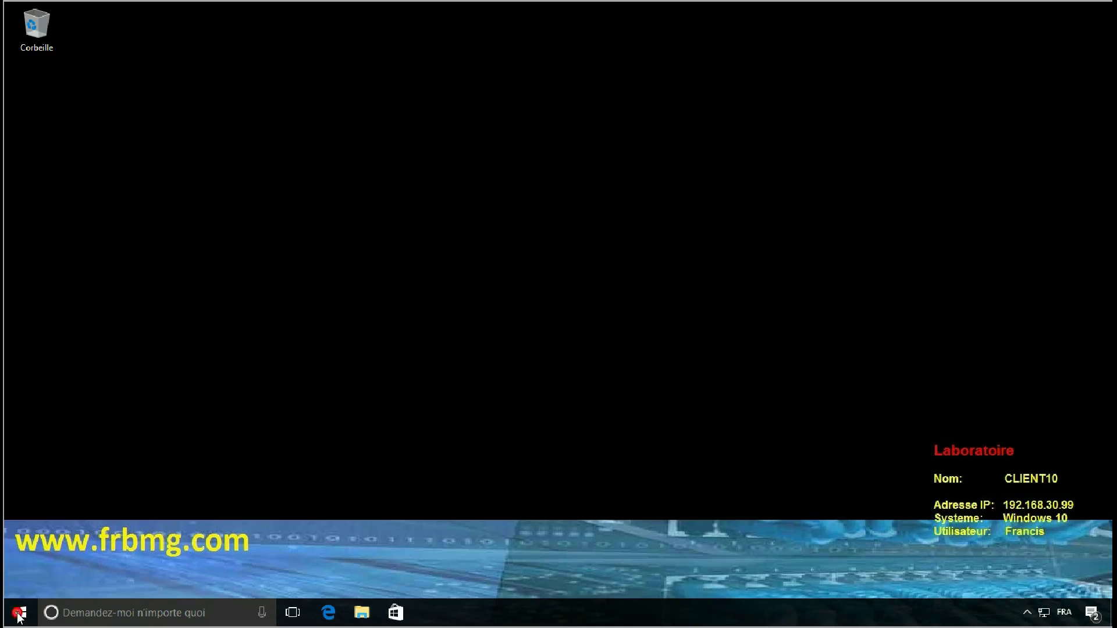
# Step: Ping email.frbmg.com from Command Prompt, confirming it resolves to 192.168.30.30 with no loss
pyautogui.click(19, 613)
pyautogui.rightClick(19, 615)
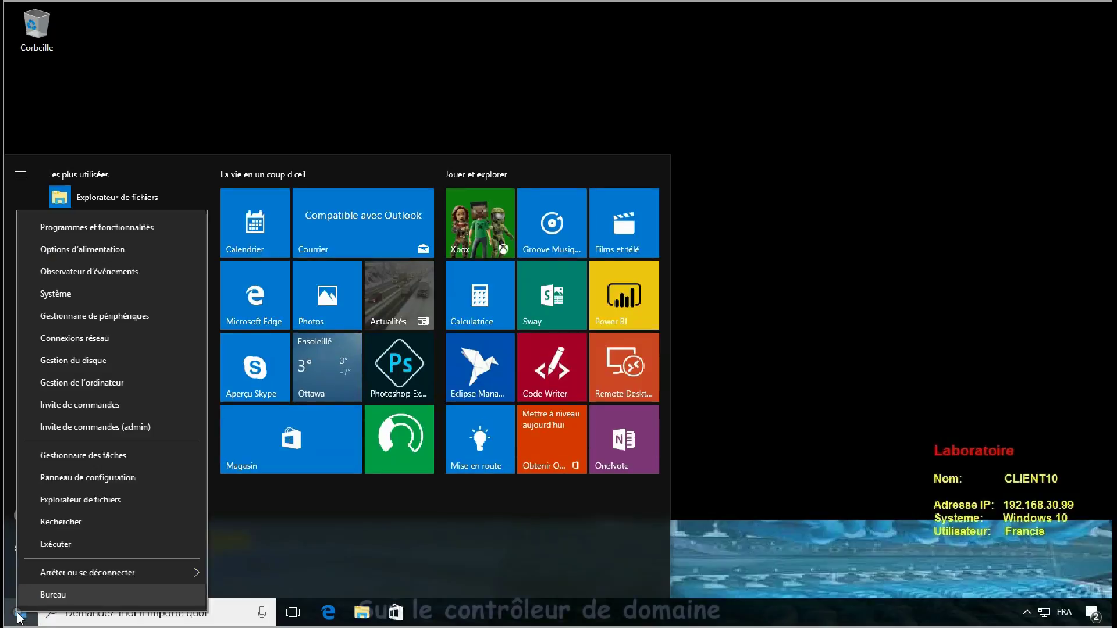
pyautogui.click(131, 404)
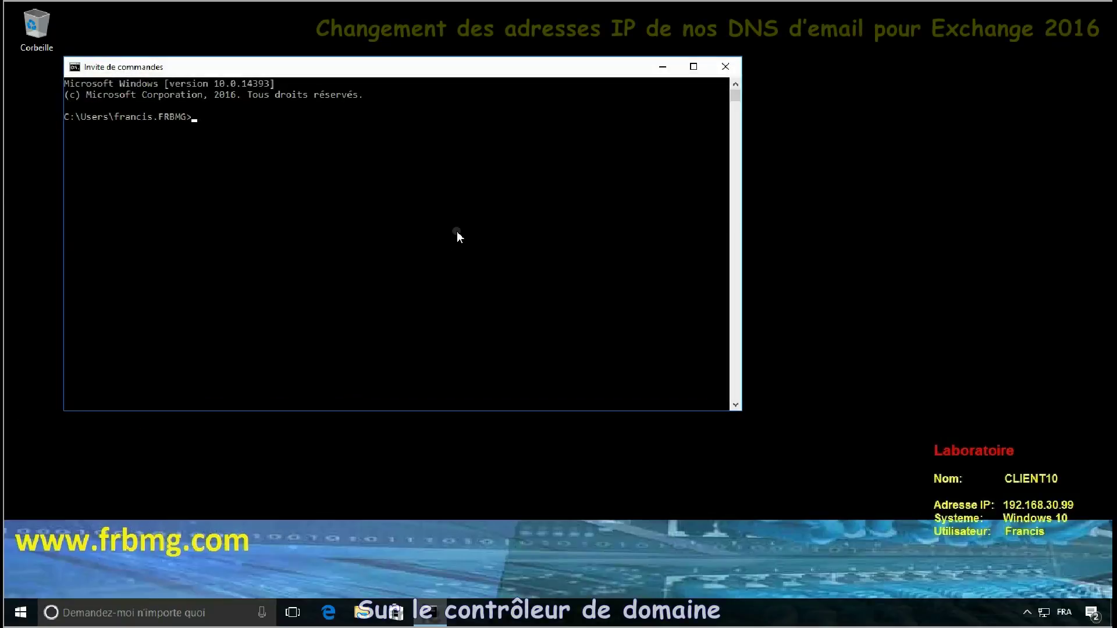
pyautogui.write('ping email')
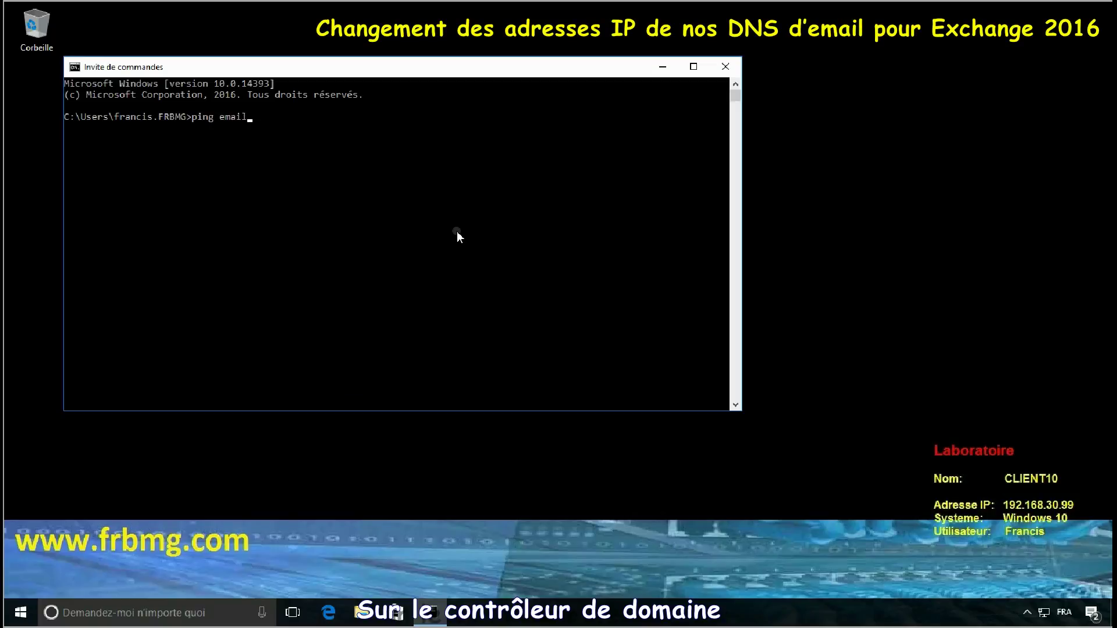
pyautogui.write('.frbmg.com')
pyautogui.press('Return')
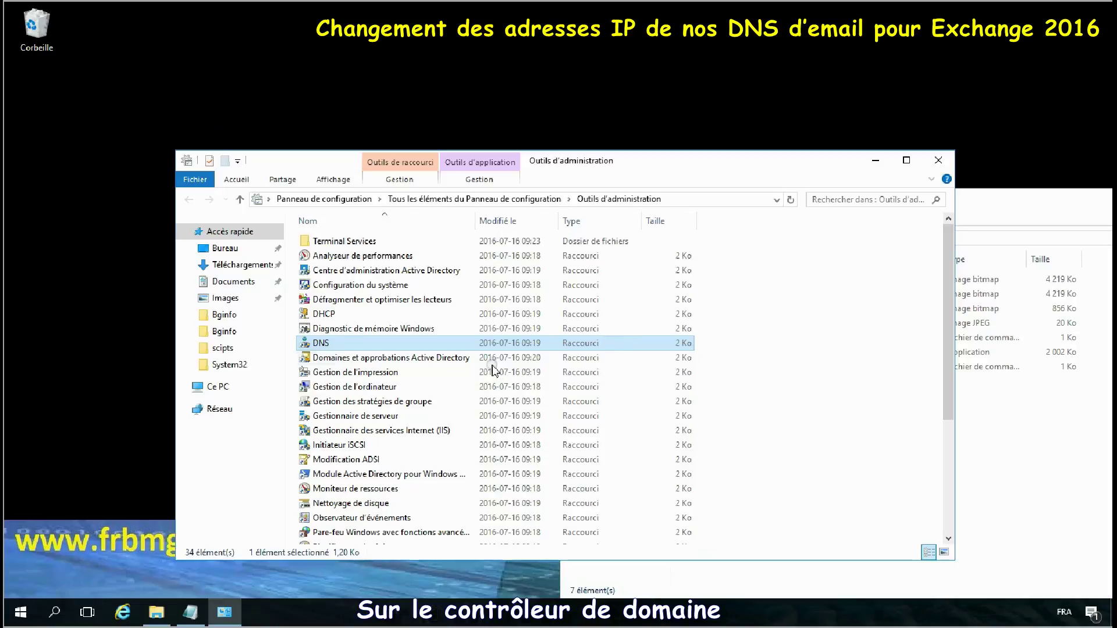
pyautogui.doubleClick(321, 343)
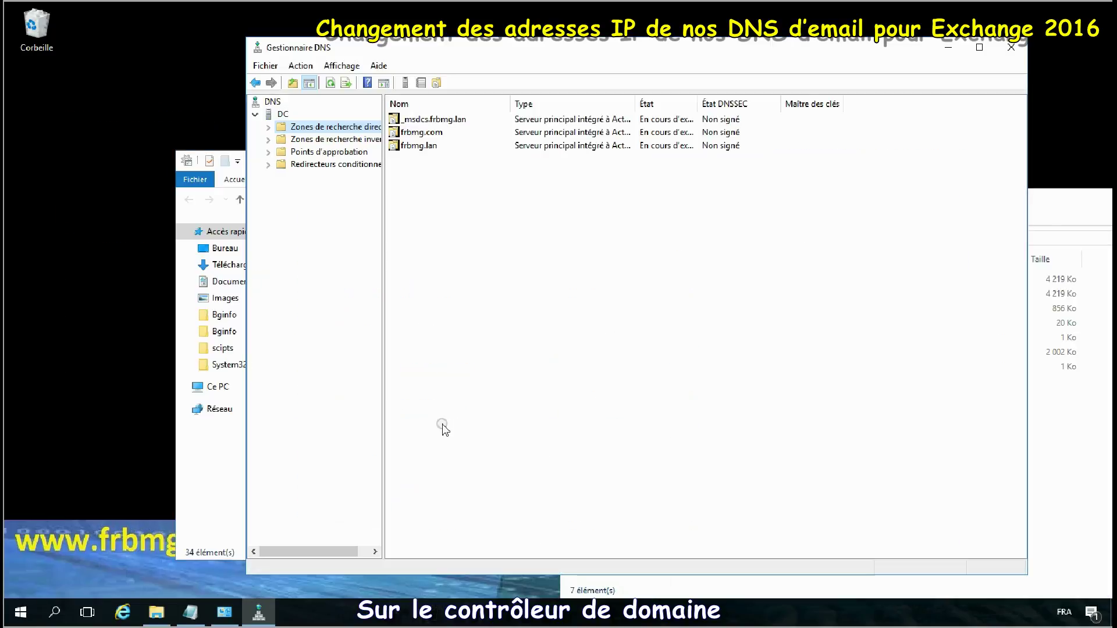
# Step: Change the frbmg.com email host record's IP from 192.168.30.30 to 192.168.30.31 and apply
pyautogui.doubleClick(415, 135)
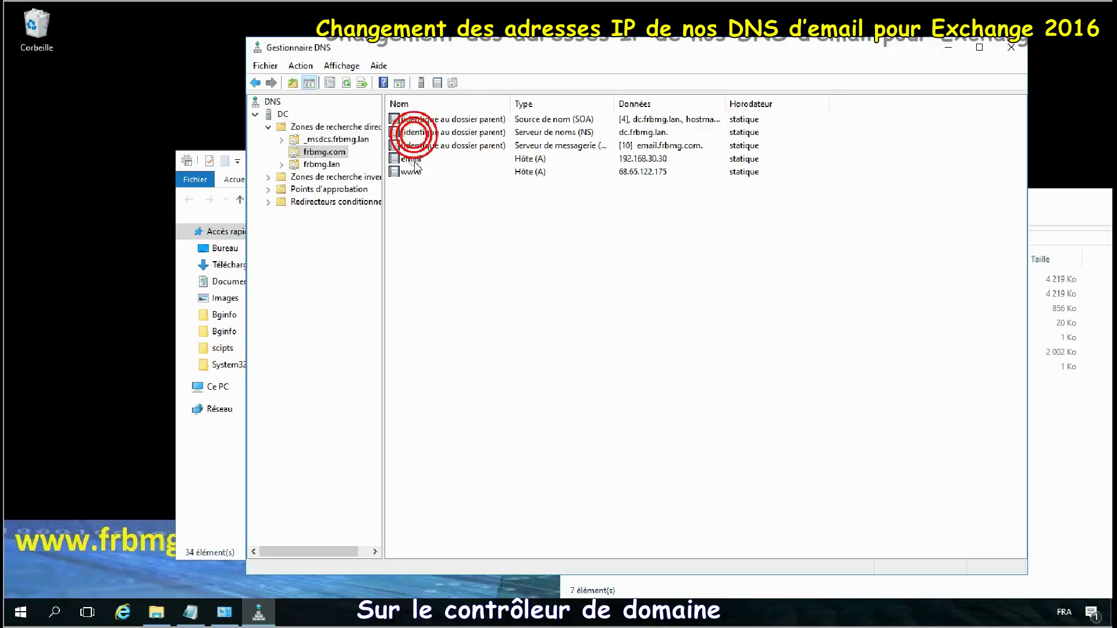
pyautogui.doubleClick(406, 173)
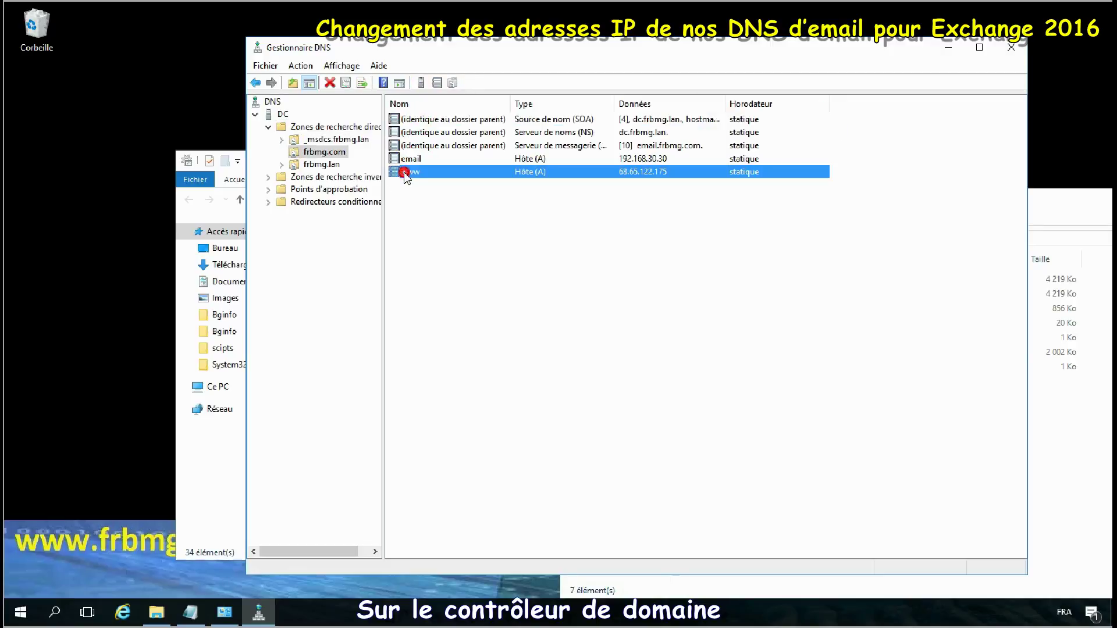
pyautogui.click(688, 451)
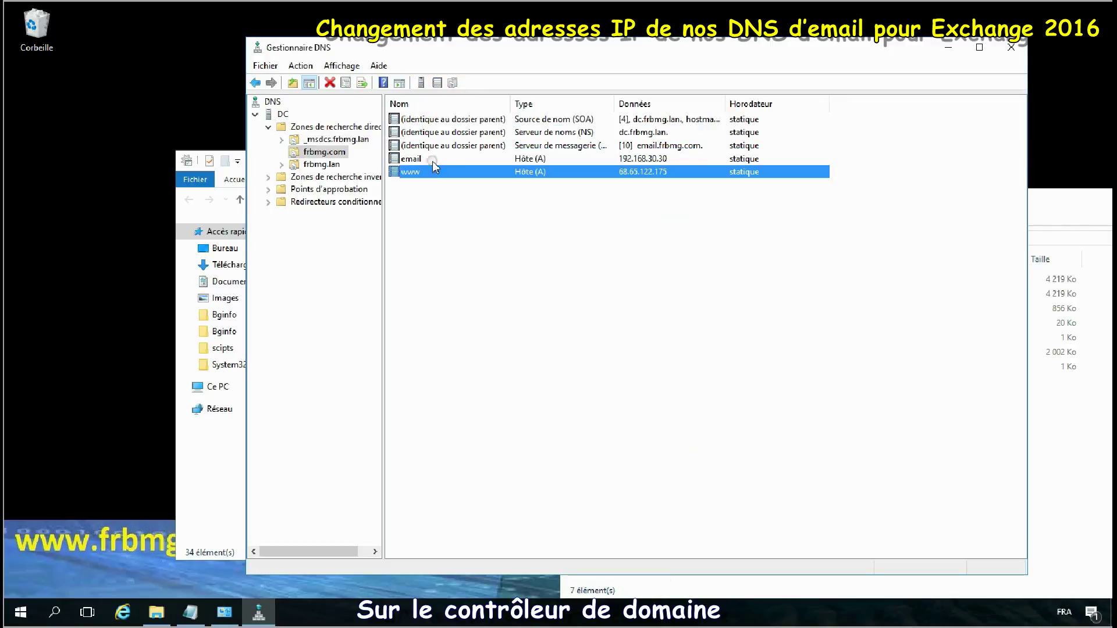
pyautogui.doubleClick(417, 158)
pyautogui.click(577, 284)
pyautogui.press('BackSpace')
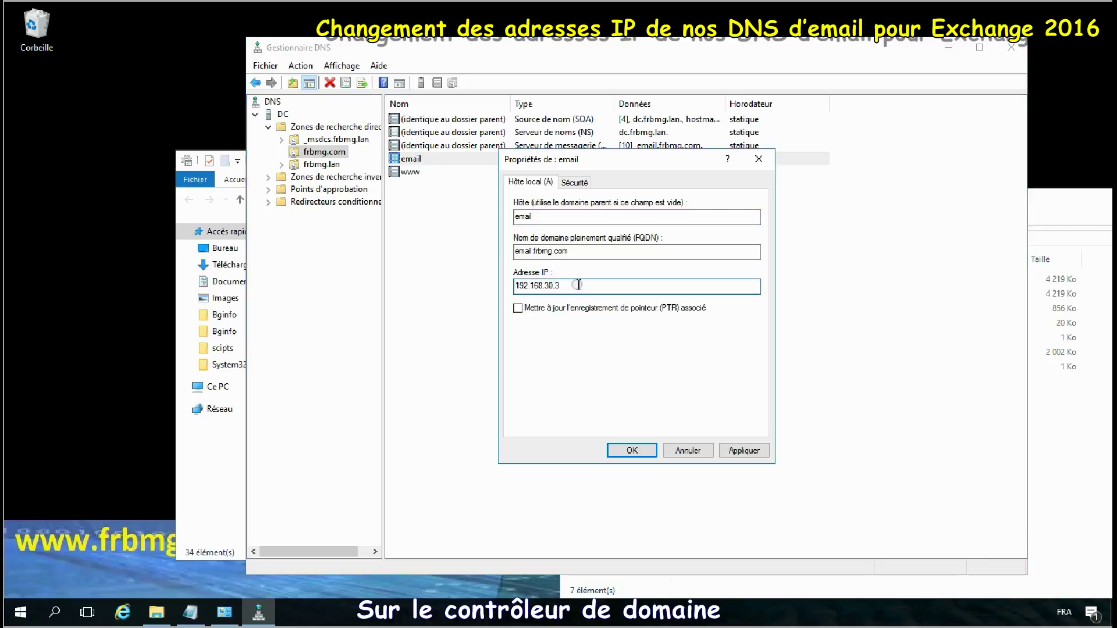
pyautogui.write('1')
pyautogui.click(742, 451)
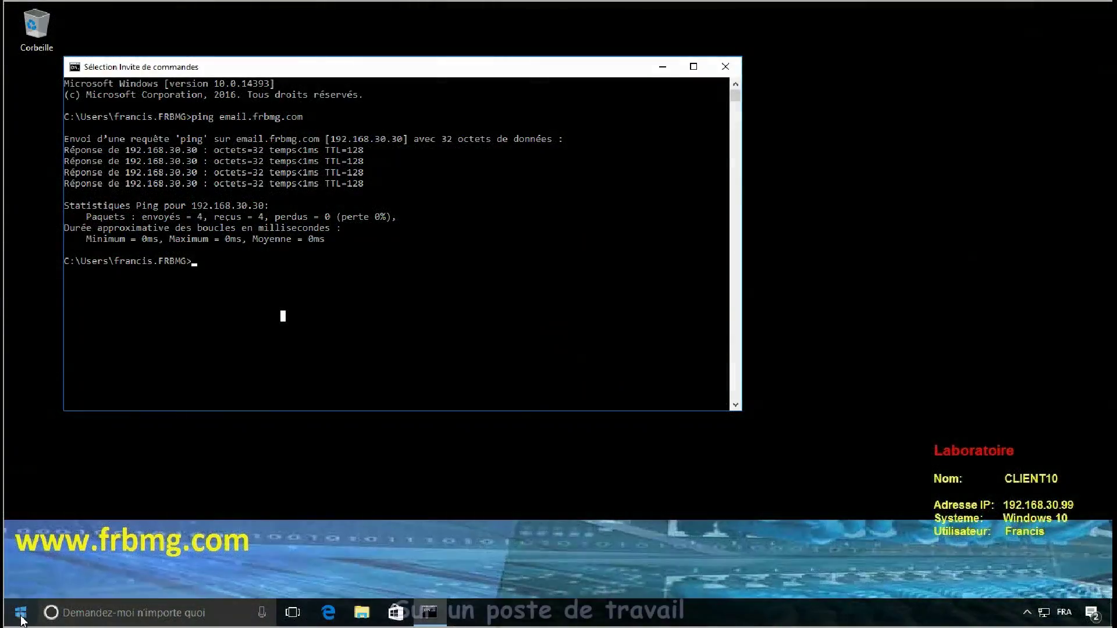
# Step: In an administrator Command Prompt, run ipconfig /flushdns, then ping email.frbmg.com
pyautogui.press('super+x')
pyautogui.click(103, 429)
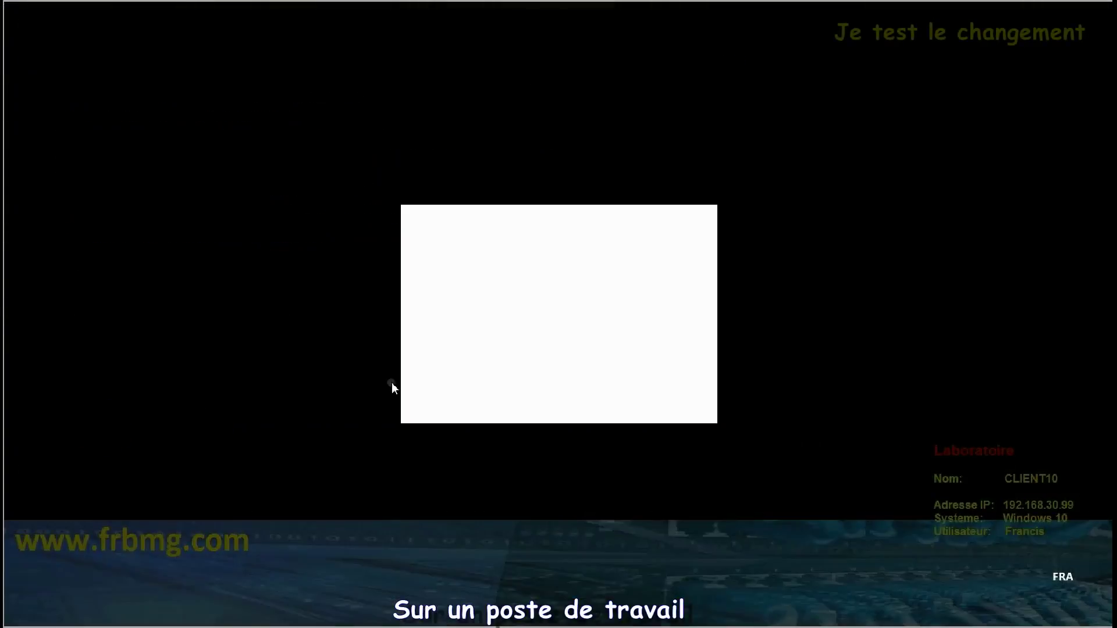
pyautogui.click(496, 396)
pyautogui.click(449, 291)
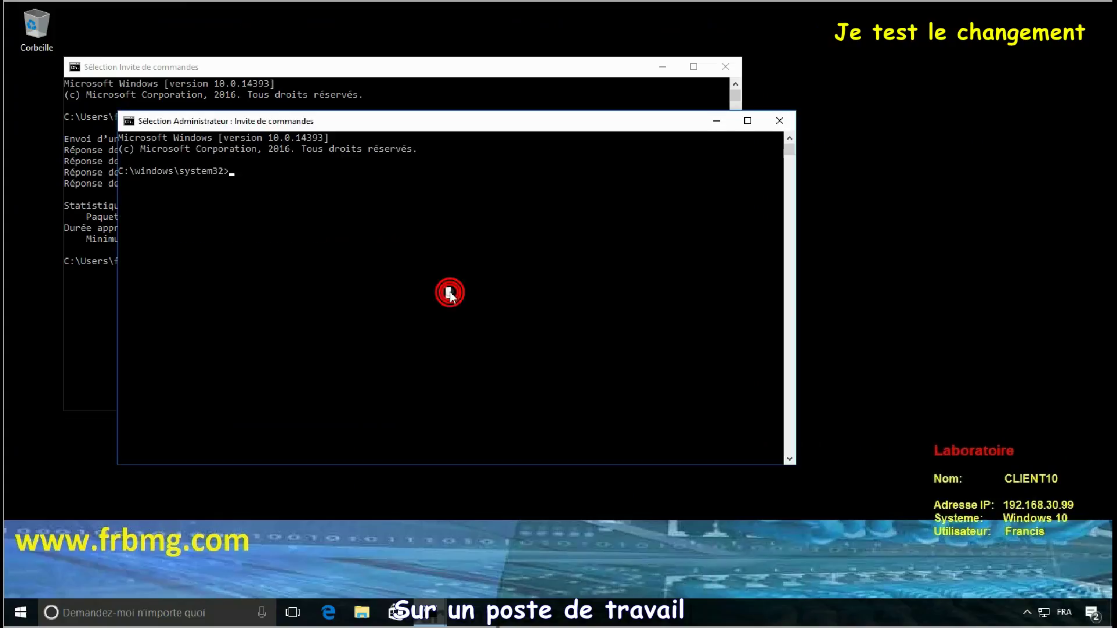
pyautogui.write('ipconfig')
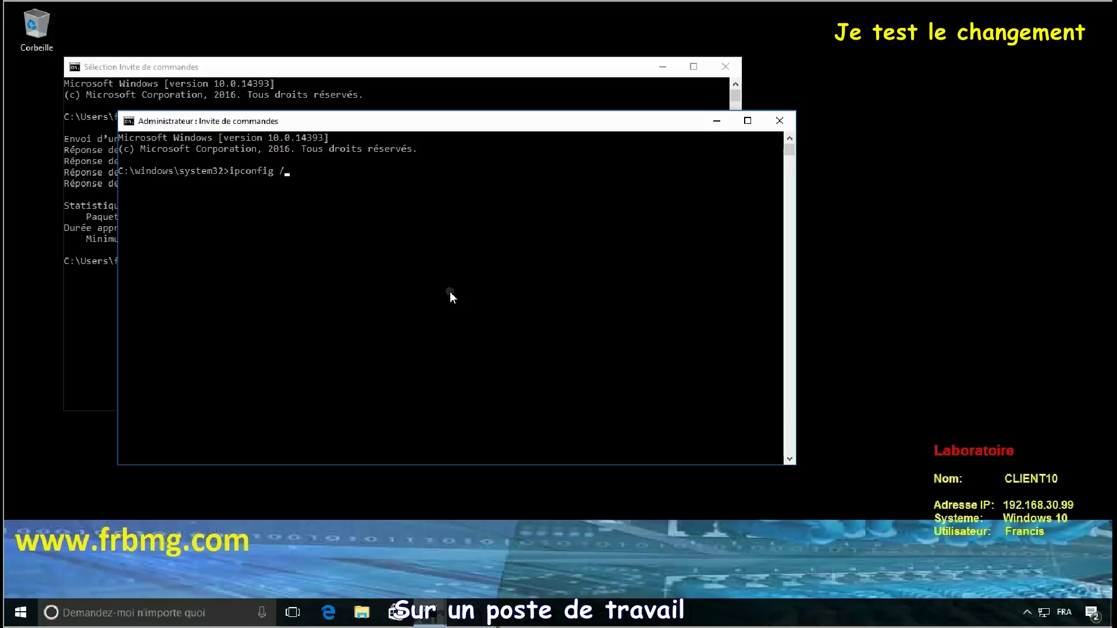
pyautogui.write(' /flushdns')
pyautogui.press('Return')
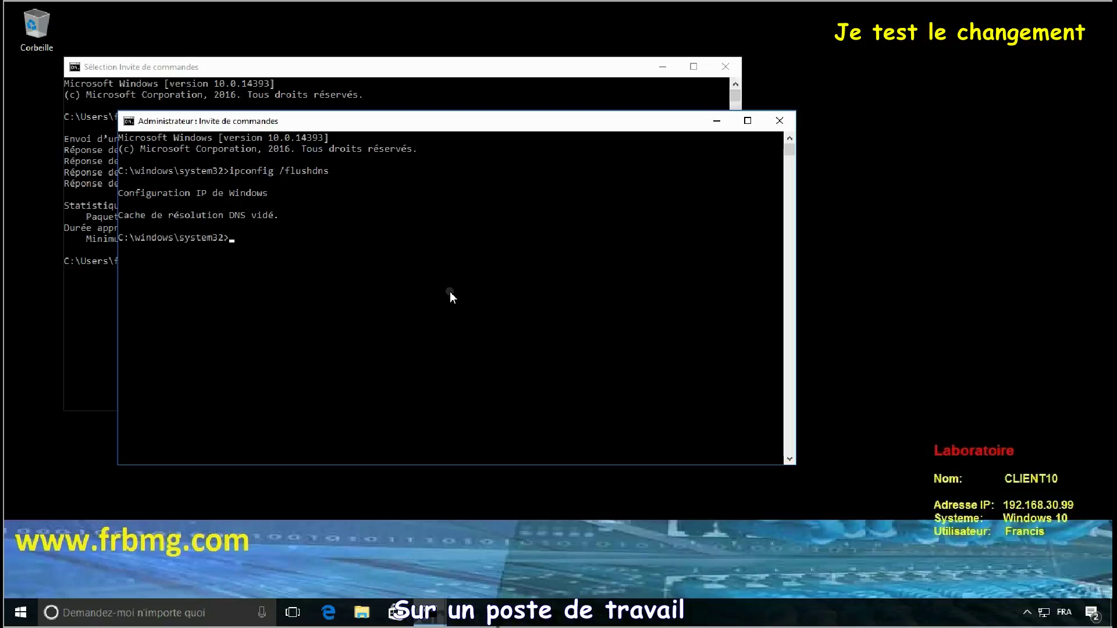
pyautogui.write('ping email.frbmg.com')
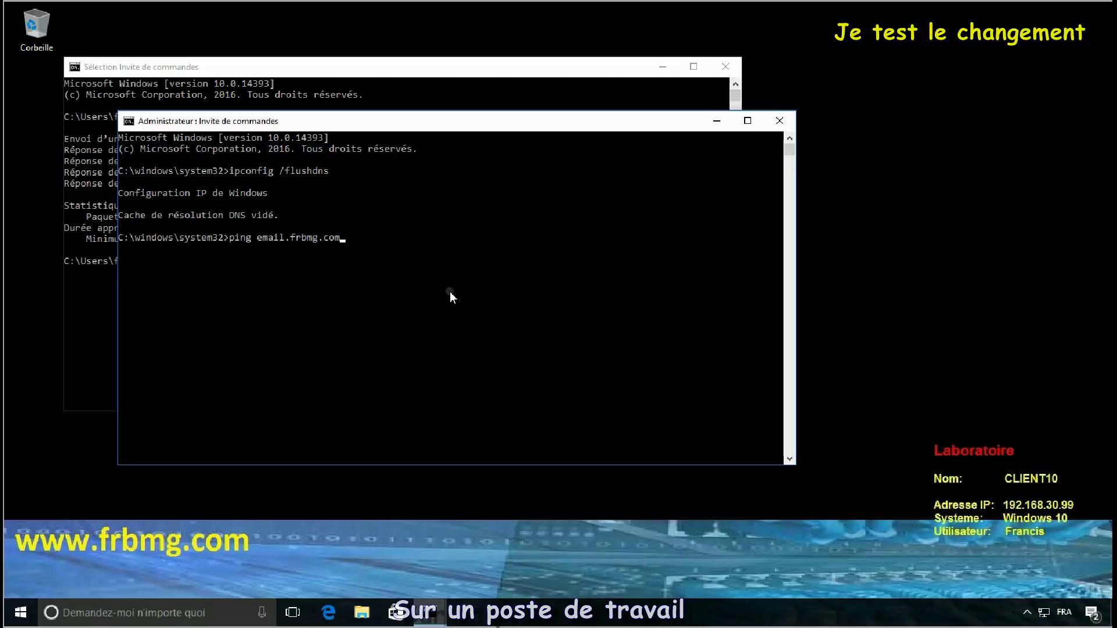
pyautogui.press('Return')
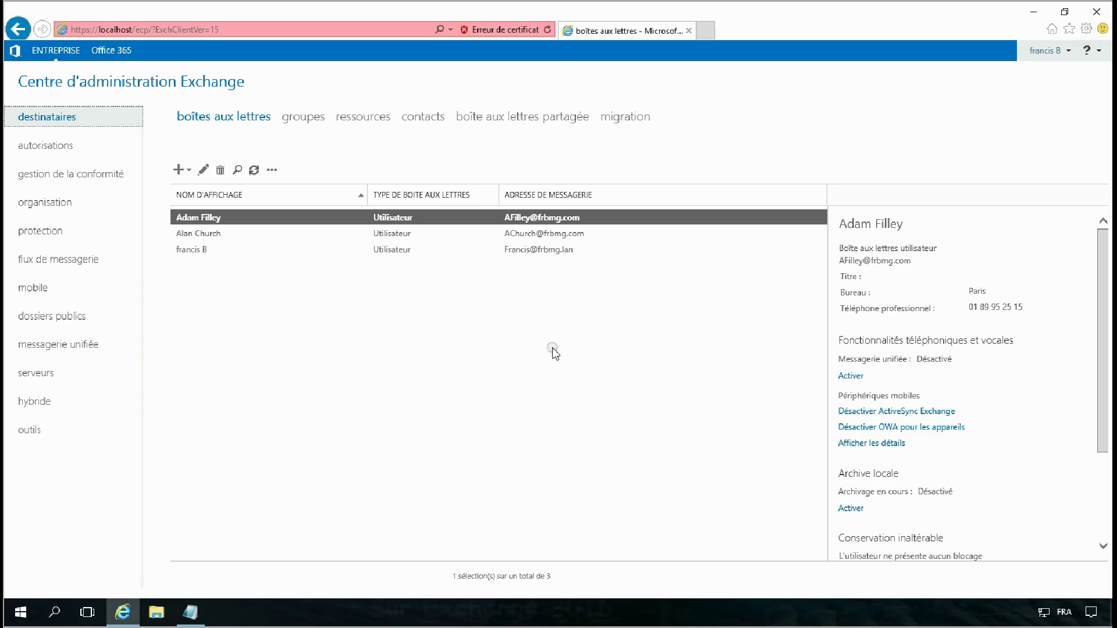
# Step: Begin a new mailbox database named Laboratoire2 and choose EXCHANGE2016 as its server
pyautogui.click(37, 374)
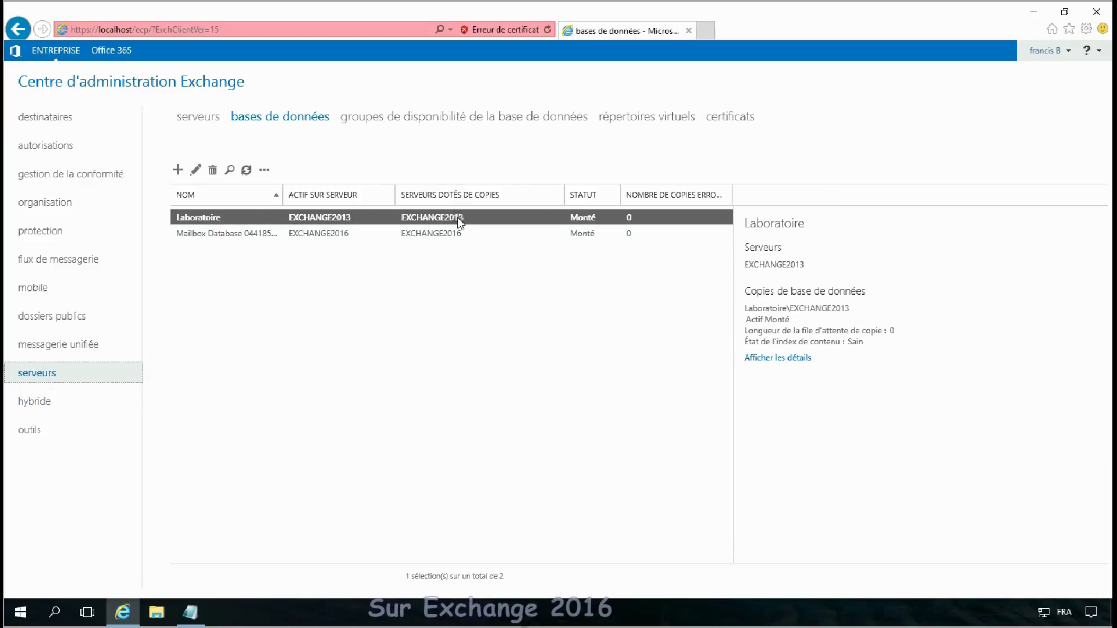
pyautogui.click(178, 170)
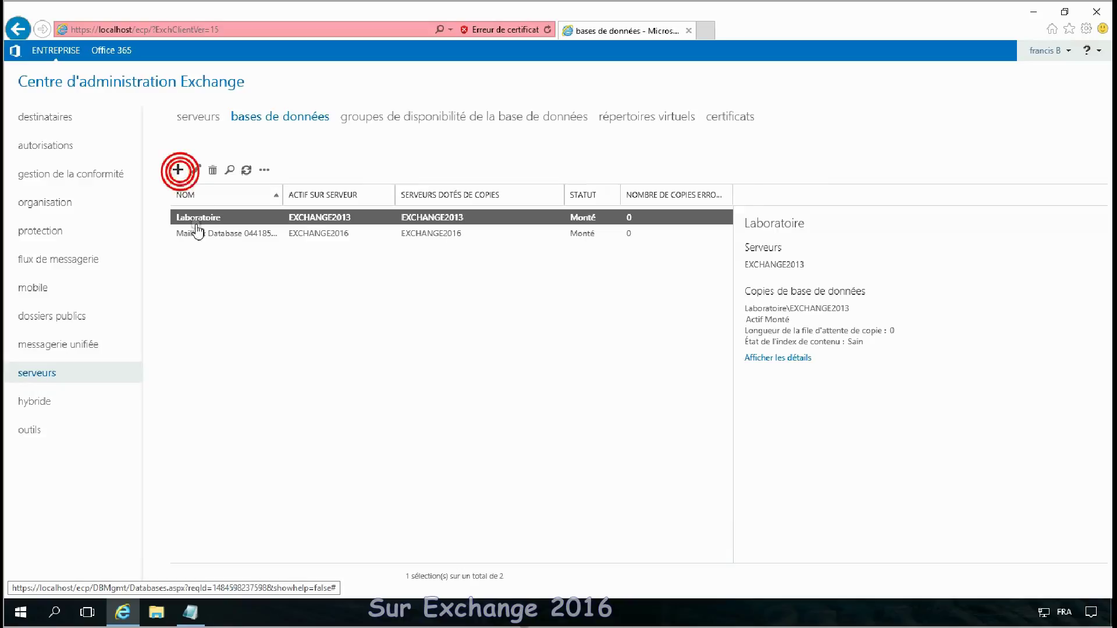
pyautogui.click(504, 207)
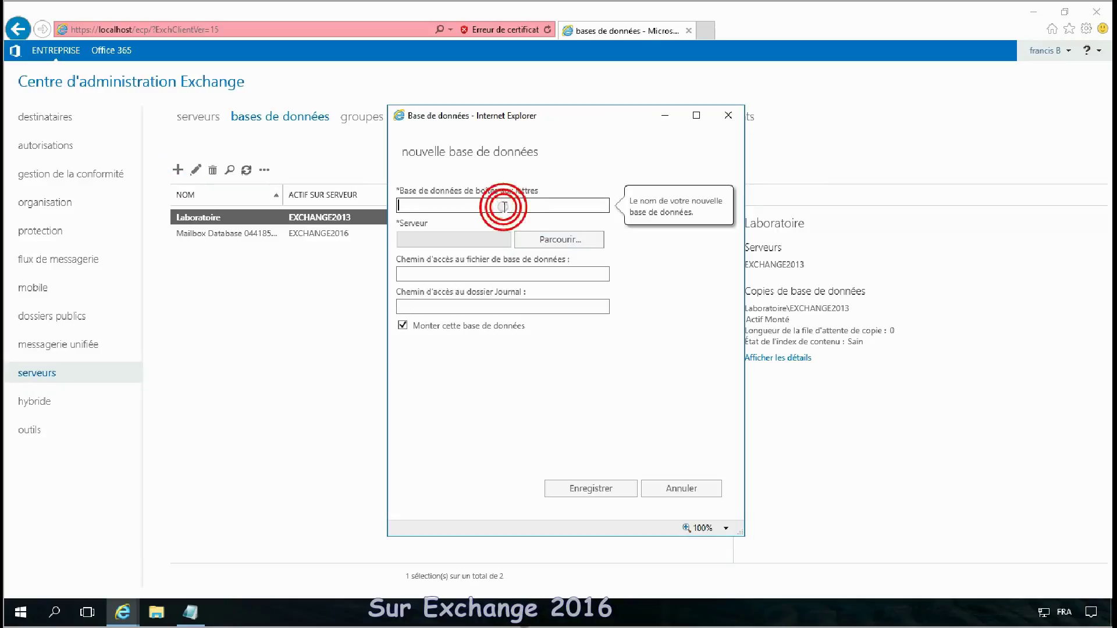
pyautogui.write('Laboratoir')
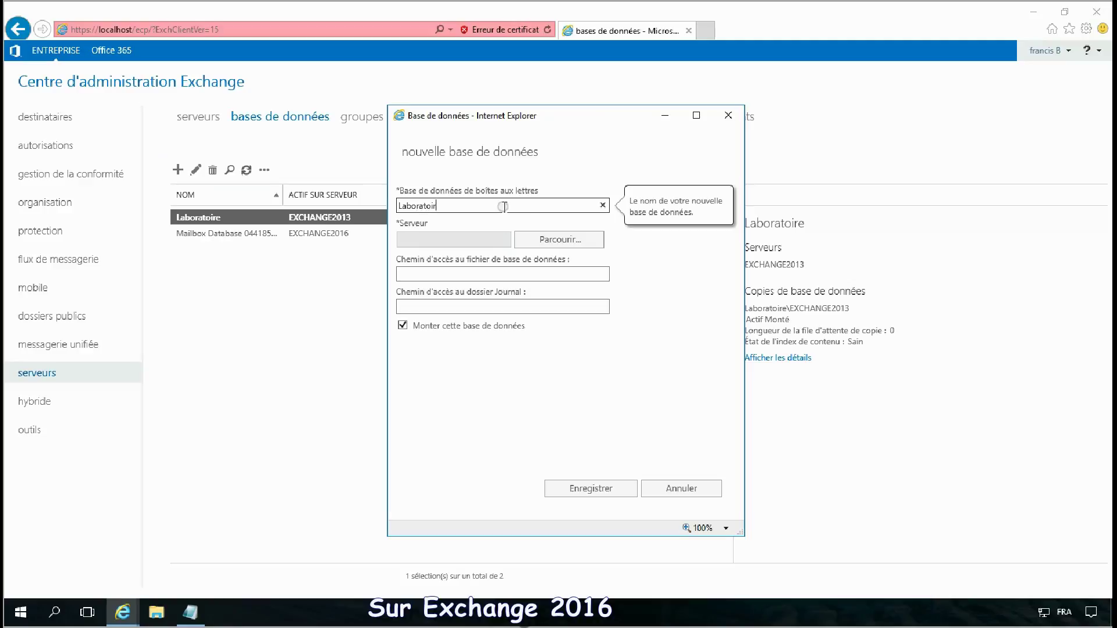
pyautogui.click(547, 242)
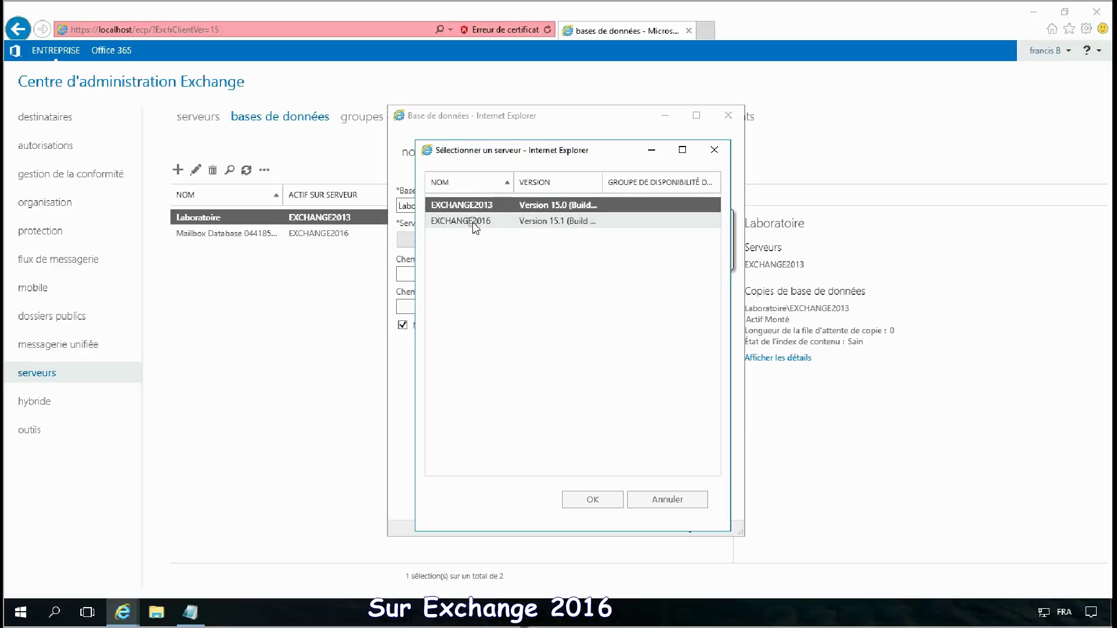
pyautogui.click(472, 221)
pyautogui.doubleClick(472, 222)
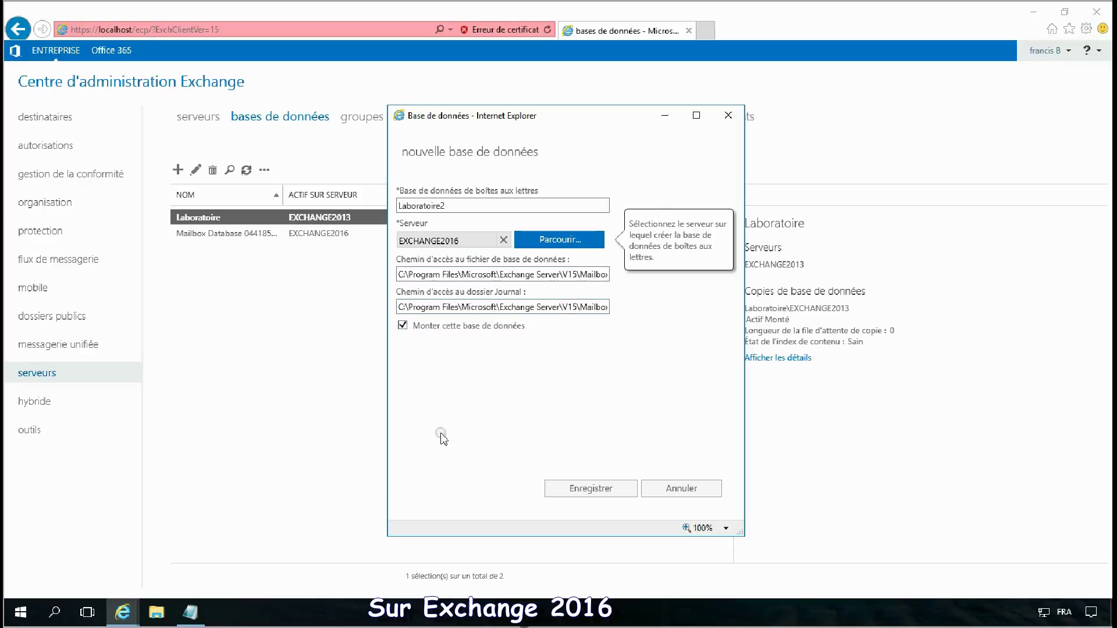
pyautogui.click(156, 615)
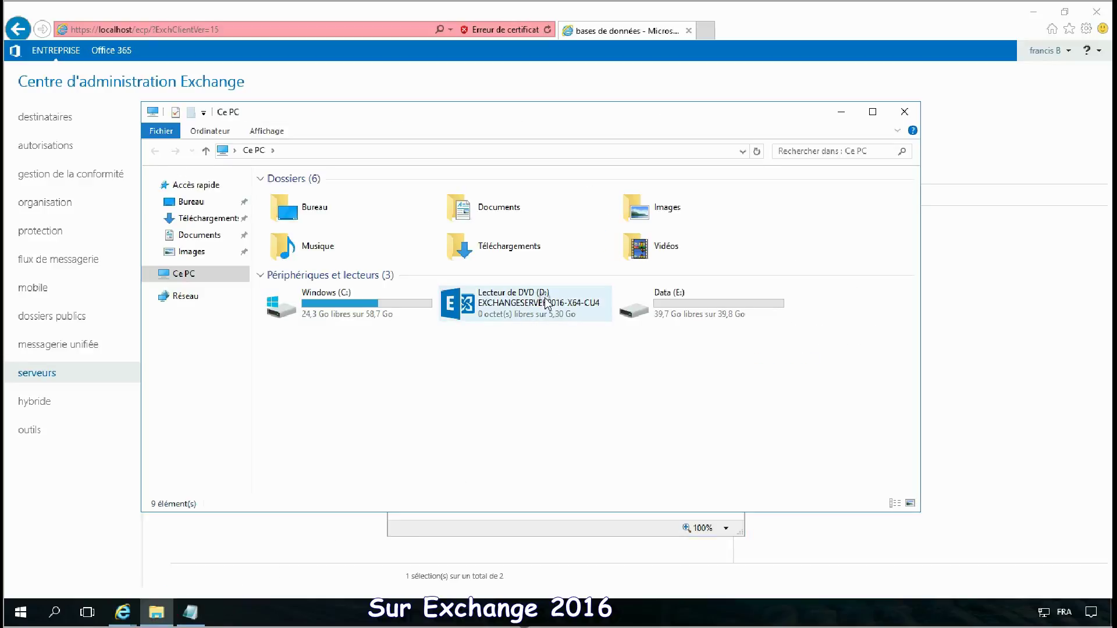
# Step: Create a folder named Exchange on the Data (E:) drive
pyautogui.doubleClick(688, 317)
pyautogui.rightClick(302, 243)
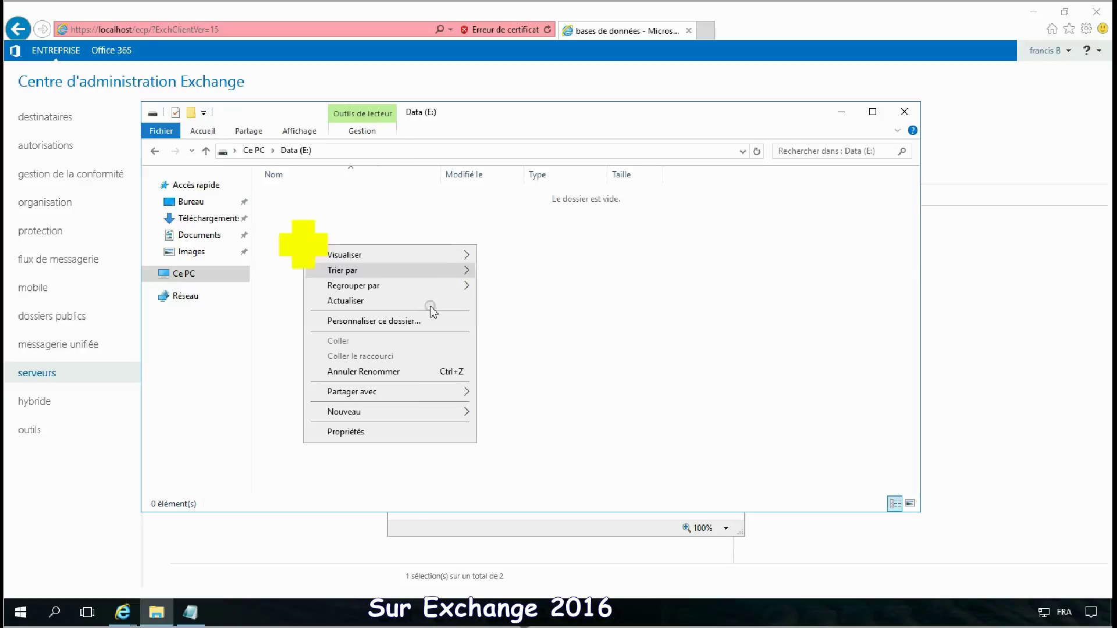
pyautogui.click(412, 410)
pyautogui.click(523, 412)
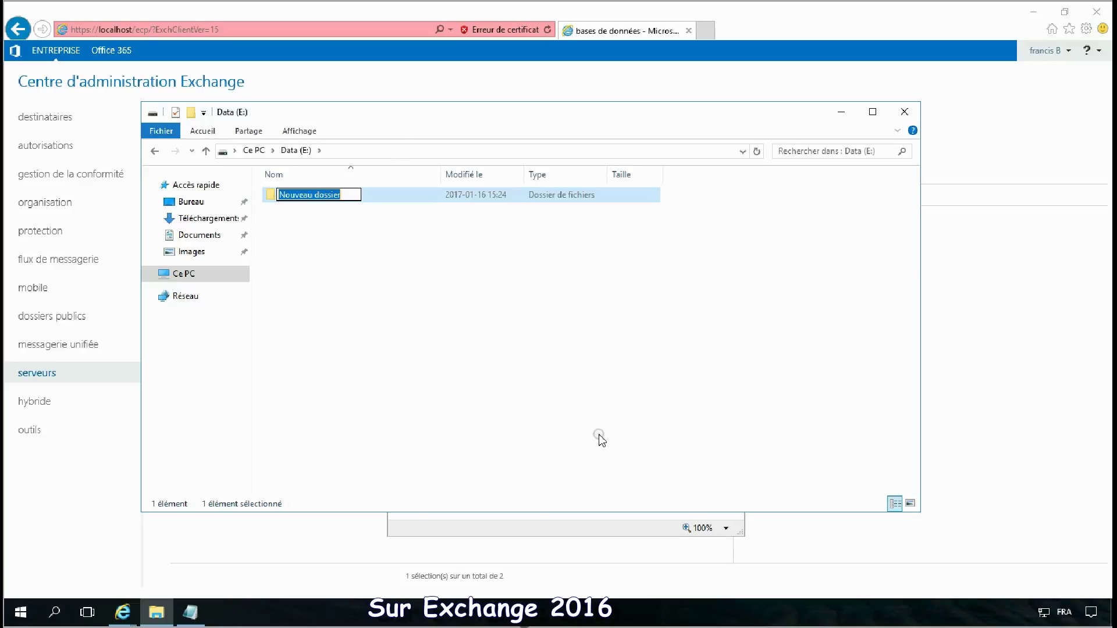
pyautogui.write('Exchange')
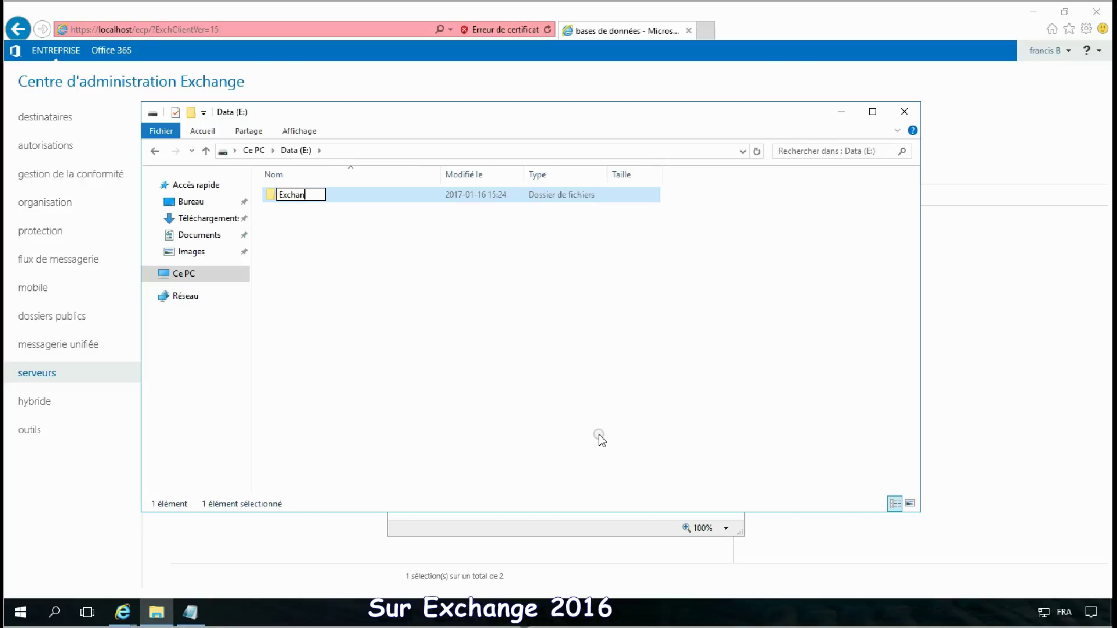
pyautogui.click(553, 415)
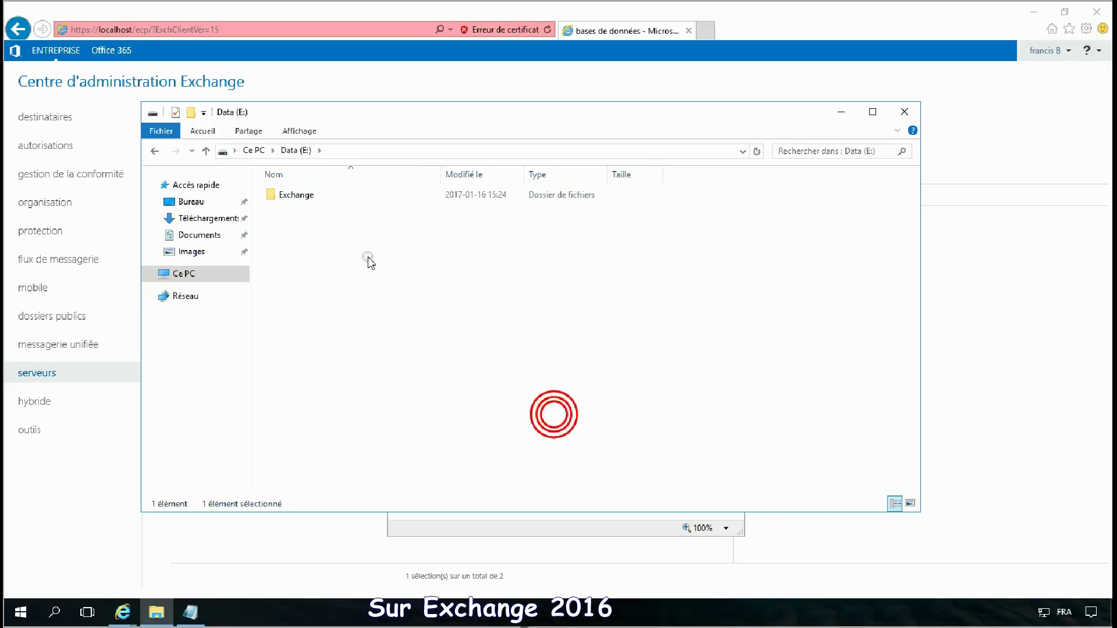
# Step: Create BD and Logs subfolders inside E:\Exchange
pyautogui.doubleClick(306, 194)
pyautogui.rightClick(322, 259)
pyautogui.click(424, 426)
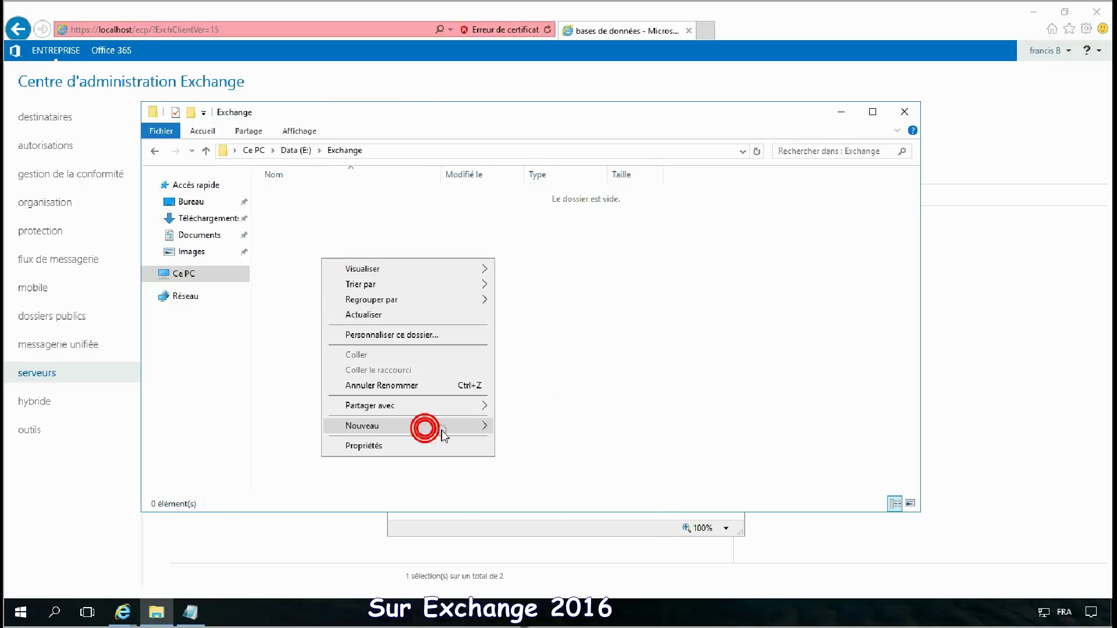
pyautogui.click(555, 430)
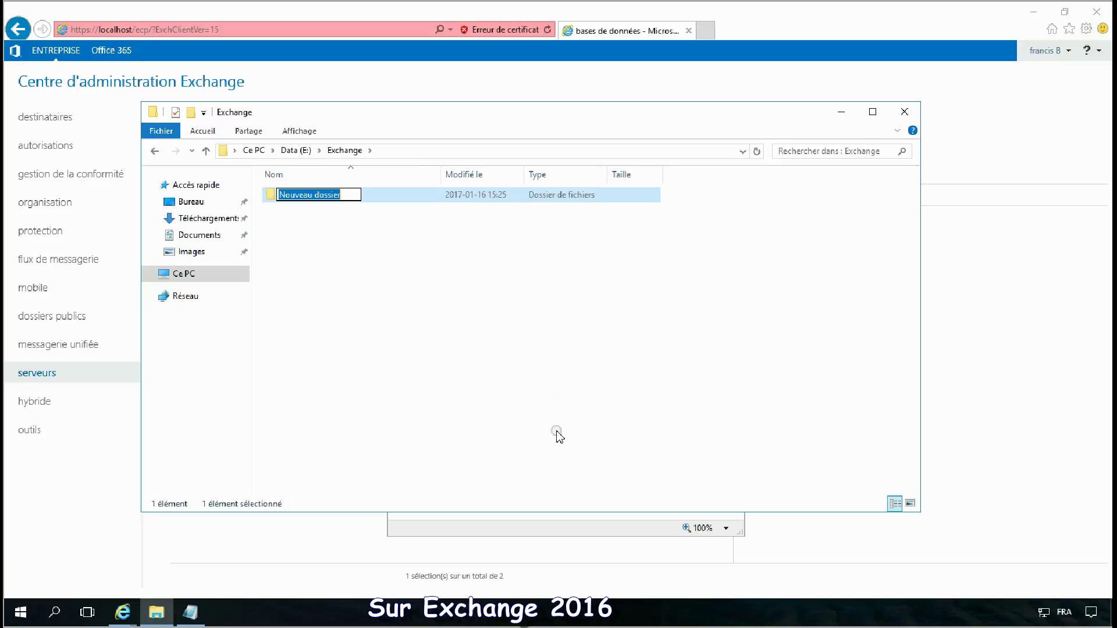
pyautogui.write('BD')
pyautogui.click(361, 319)
pyautogui.rightClick(352, 285)
pyautogui.click(439, 452)
pyautogui.click(586, 454)
pyautogui.write('Logs')
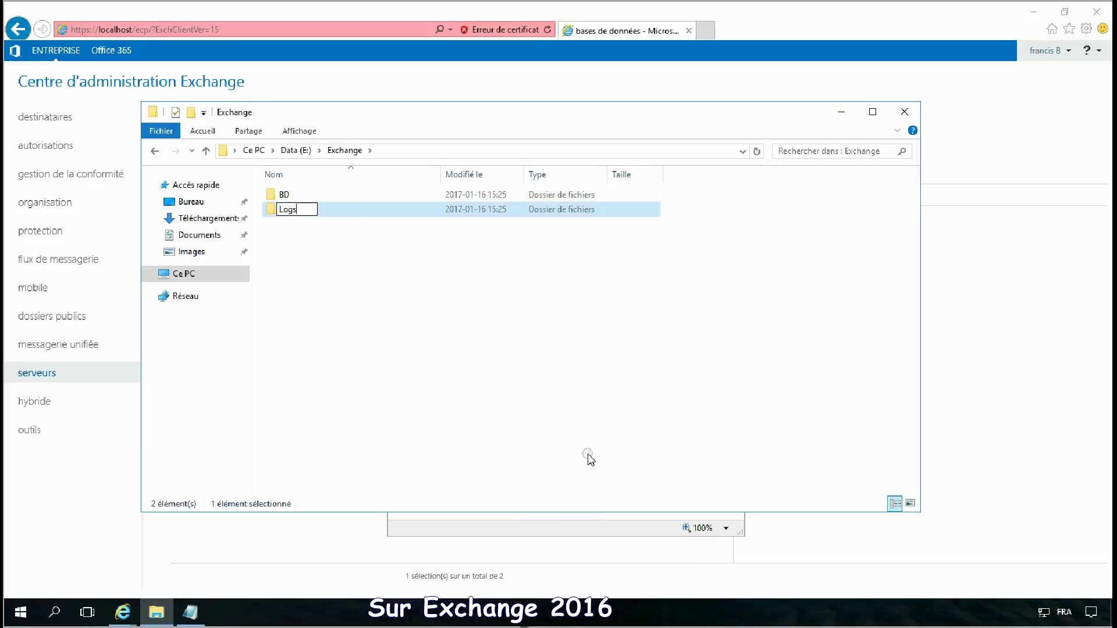
pyautogui.click(569, 429)
# Step: Copy the E:\Exchange\BD path and select the database form's default file path
pyautogui.doubleClick(289, 192)
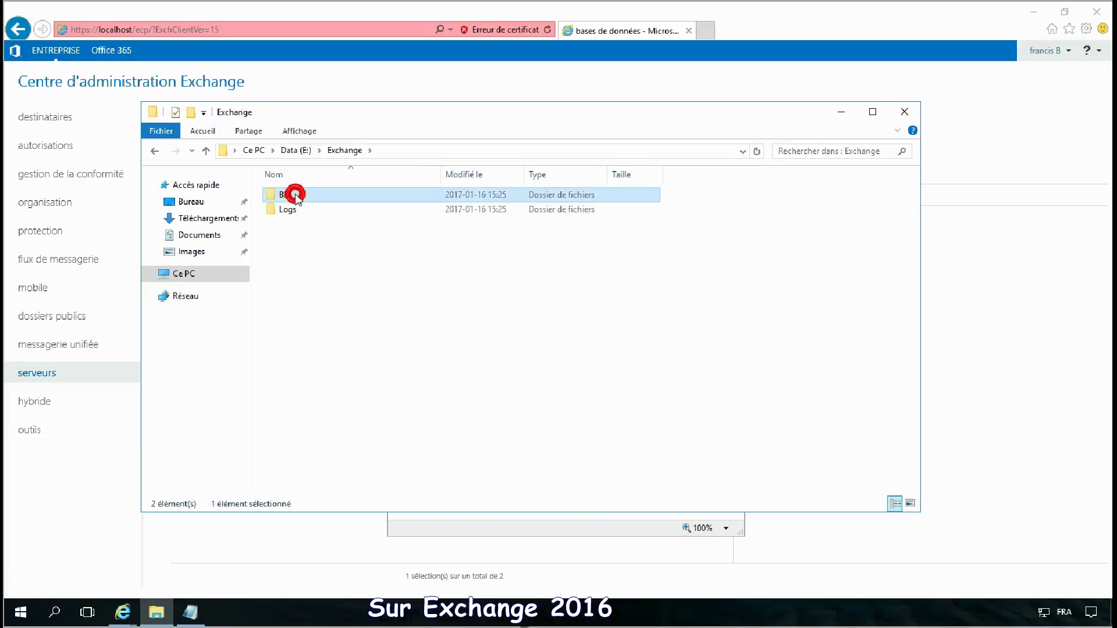
pyautogui.click(441, 152)
pyautogui.hotkey('ctrl', 'c')
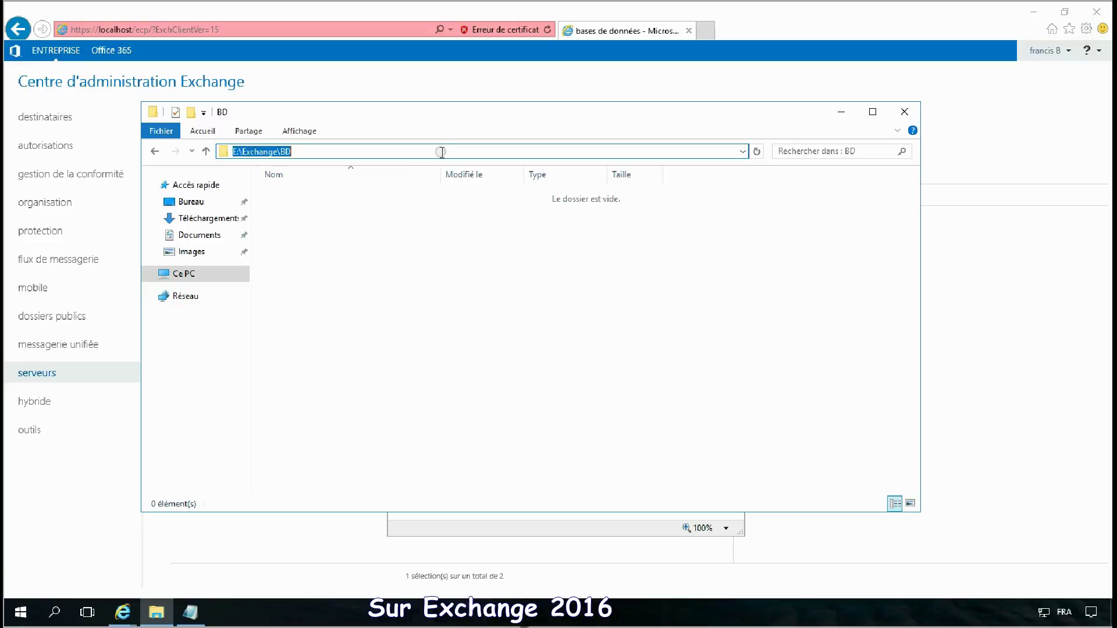
pyautogui.moveTo(411, 115); pyautogui.dragTo(724, 311)
pyautogui.click(457, 275)
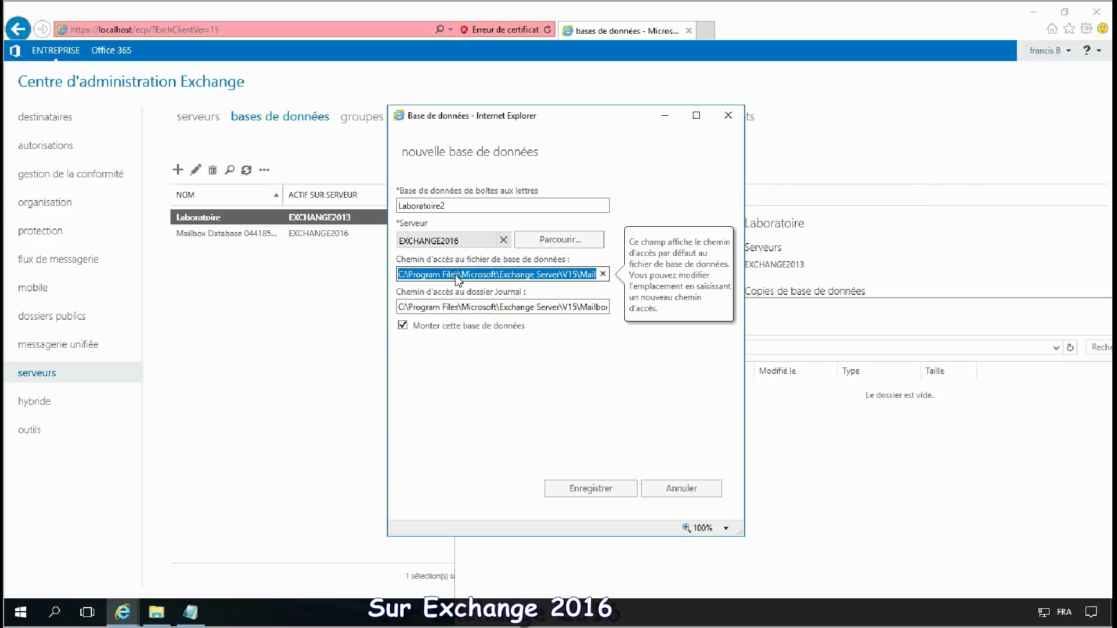
# Step: Set the database path to E:\Exchange\BD and log path to E:\Exchange\Logs, then save
pyautogui.hotkey('ctrl', 'v')
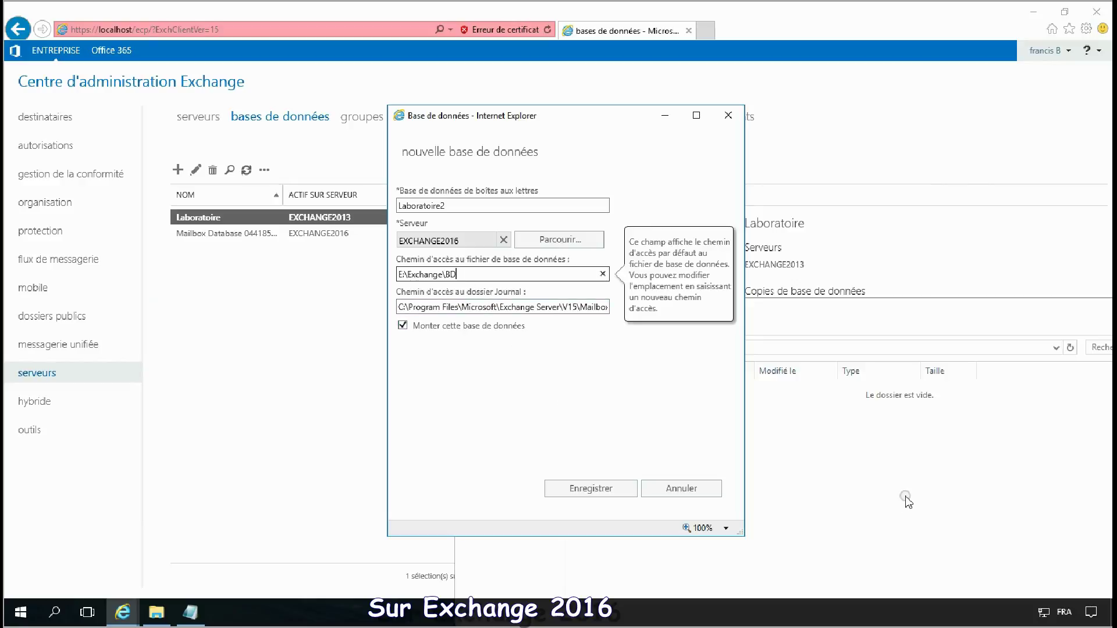
pyautogui.click(902, 494)
pyautogui.click(658, 347)
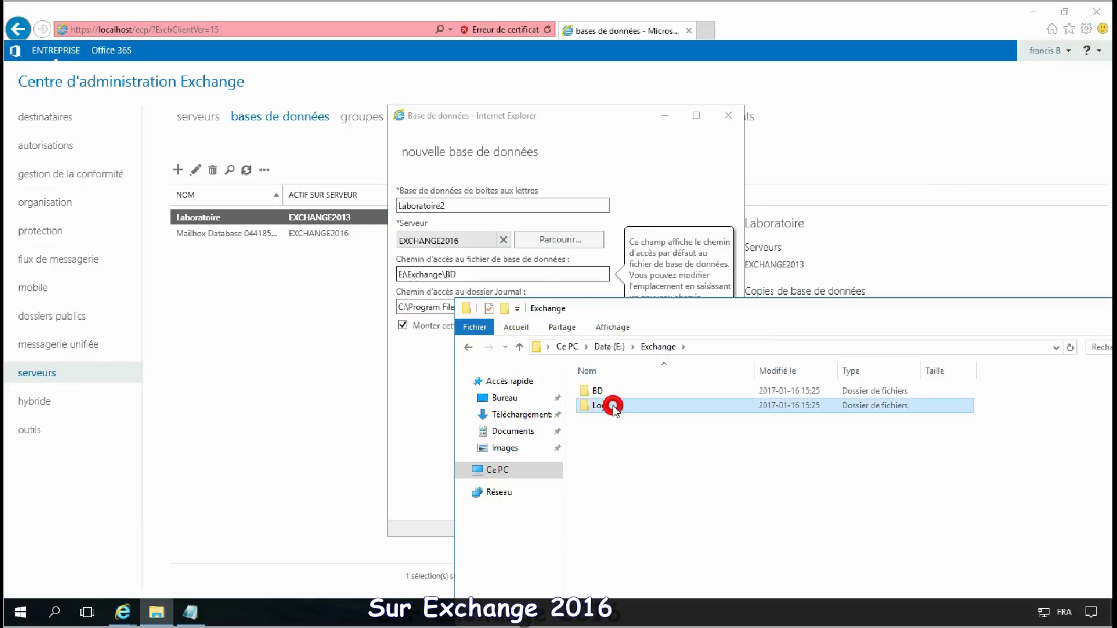
pyautogui.doubleClick(607, 407)
pyautogui.click(749, 348)
pyautogui.hotkey('ctrl', 'c')
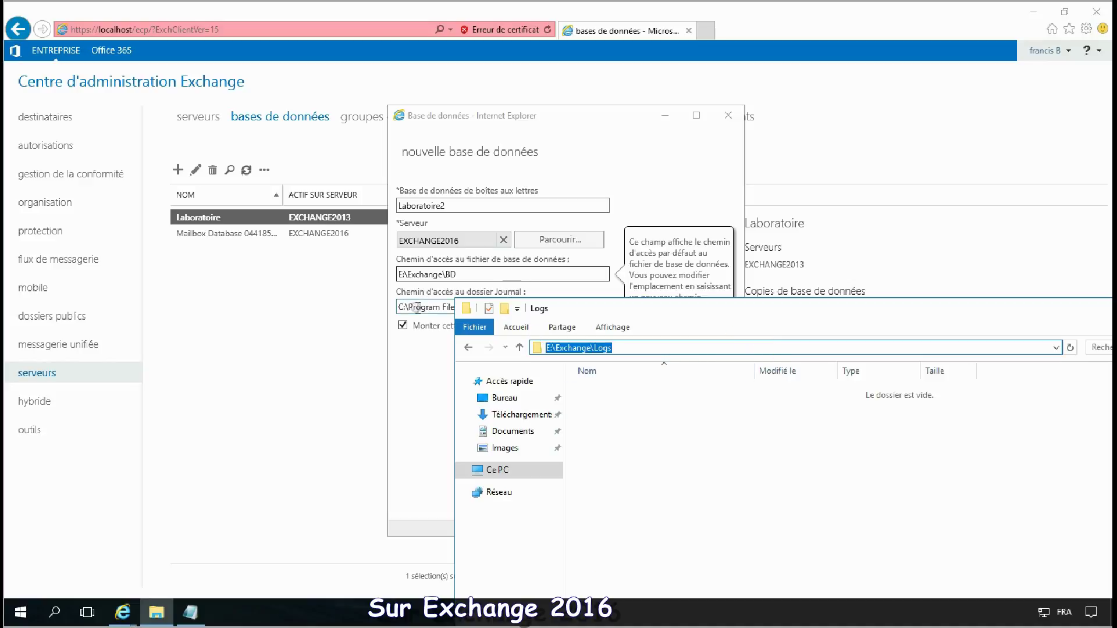
pyautogui.click(416, 308)
pyautogui.moveTo(411, 308); pyautogui.dragTo(669, 313)
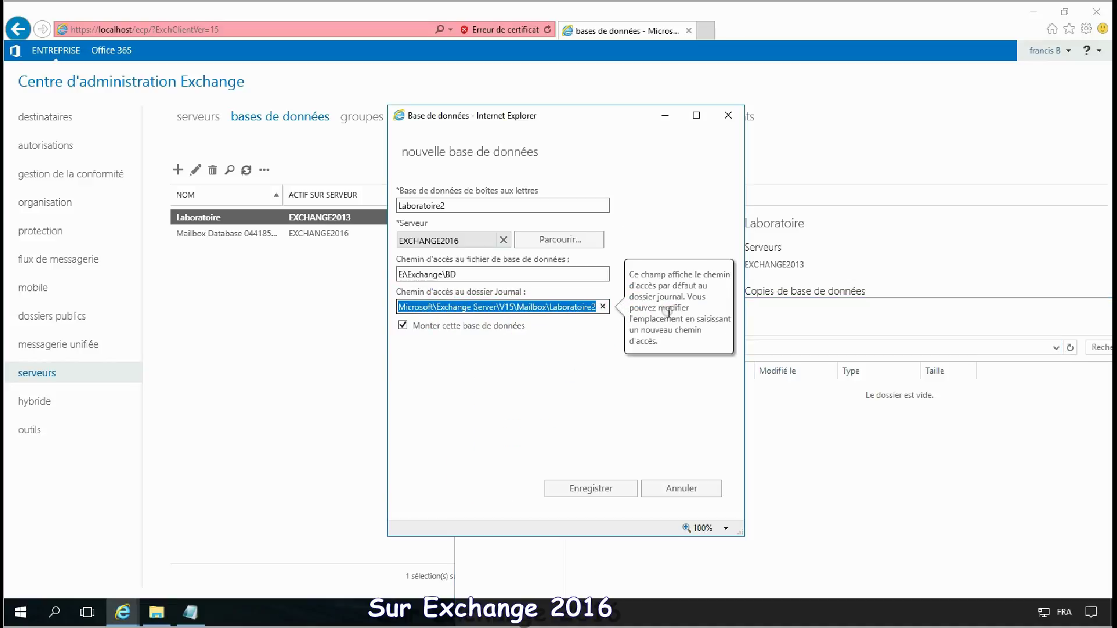
pyautogui.write('C:\\')
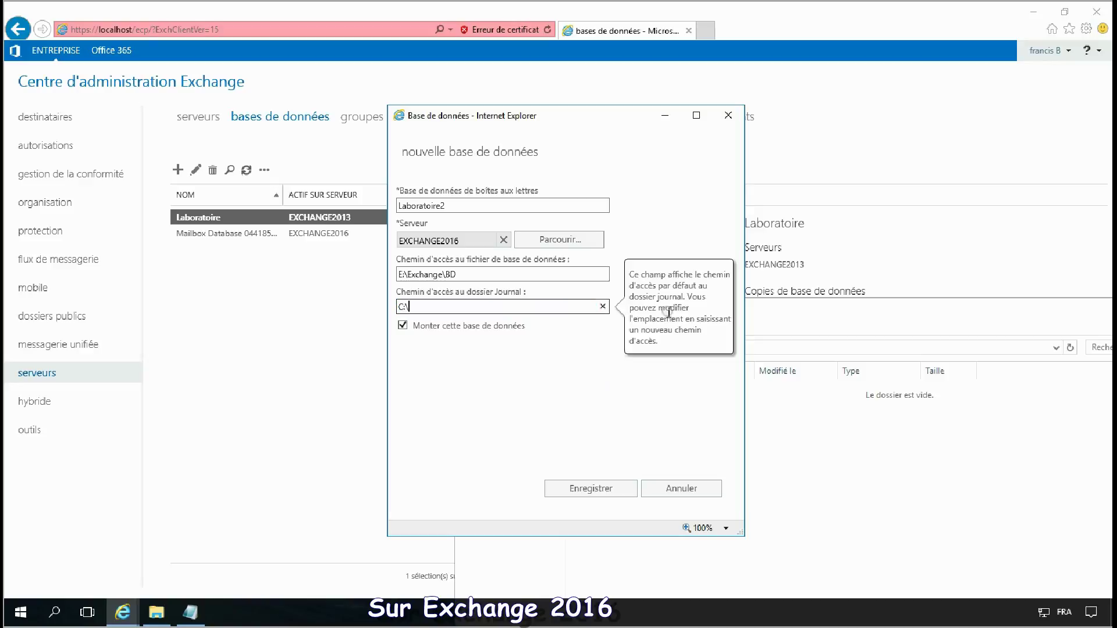
pyautogui.hotkey('ctrl', 'v')
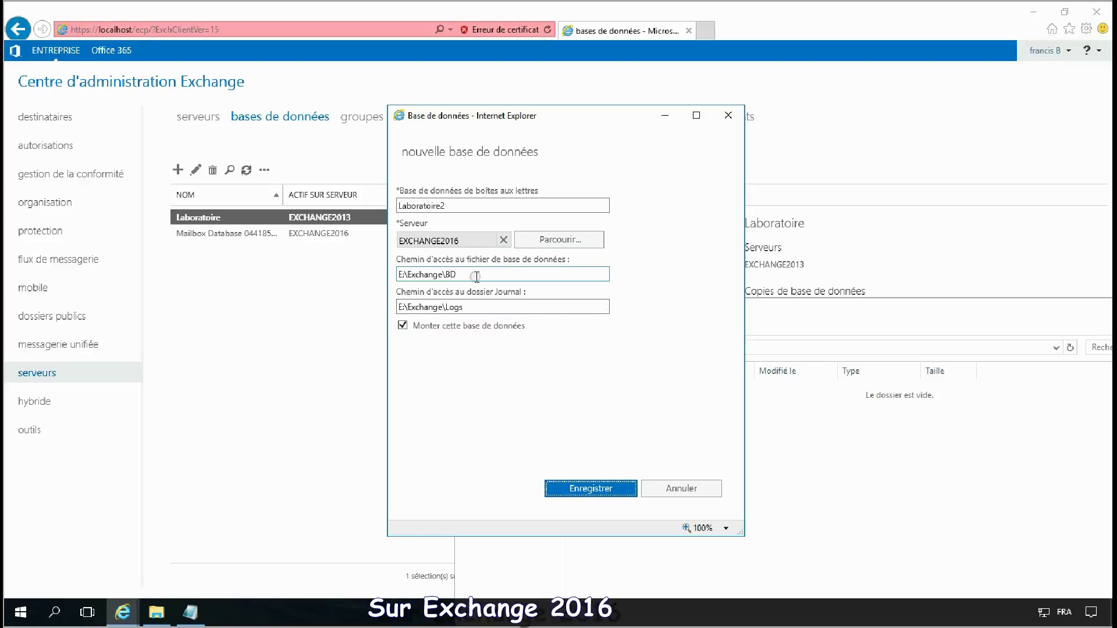
pyautogui.click(476, 275)
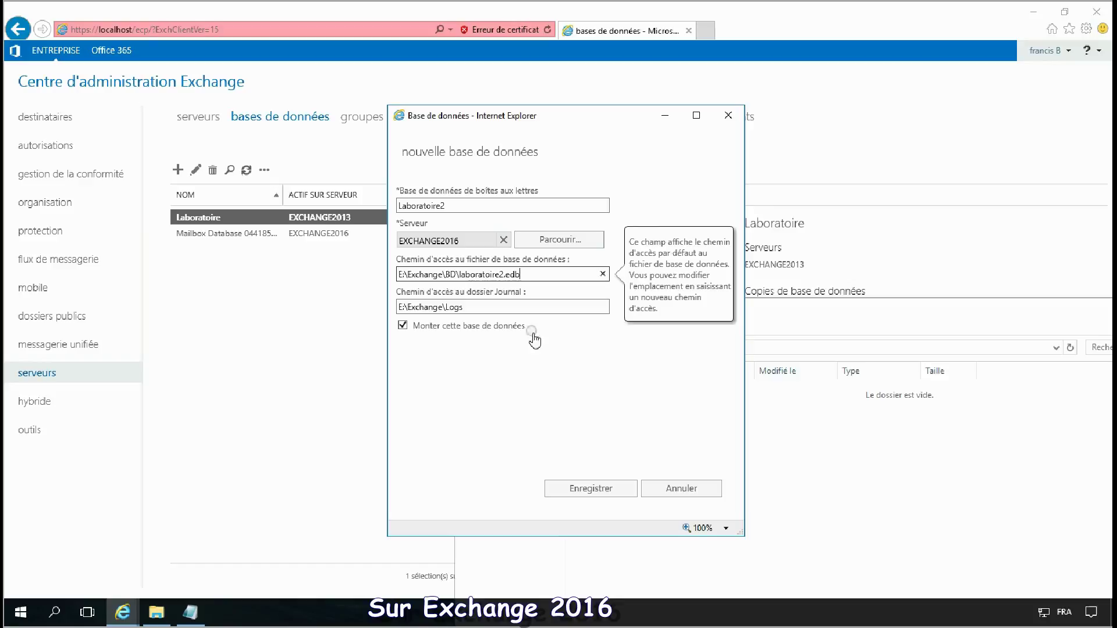
pyautogui.click(601, 489)
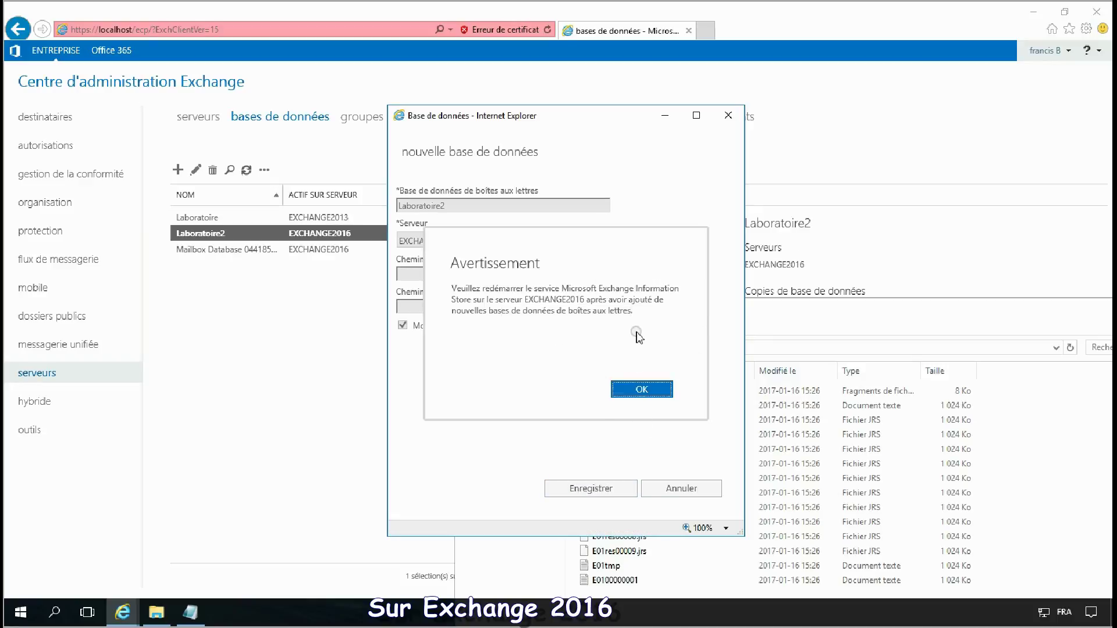
# Step: Dismiss the Information Store restart warning and launch Exchange 2016 Management Shell as administrator
pyautogui.click(645, 391)
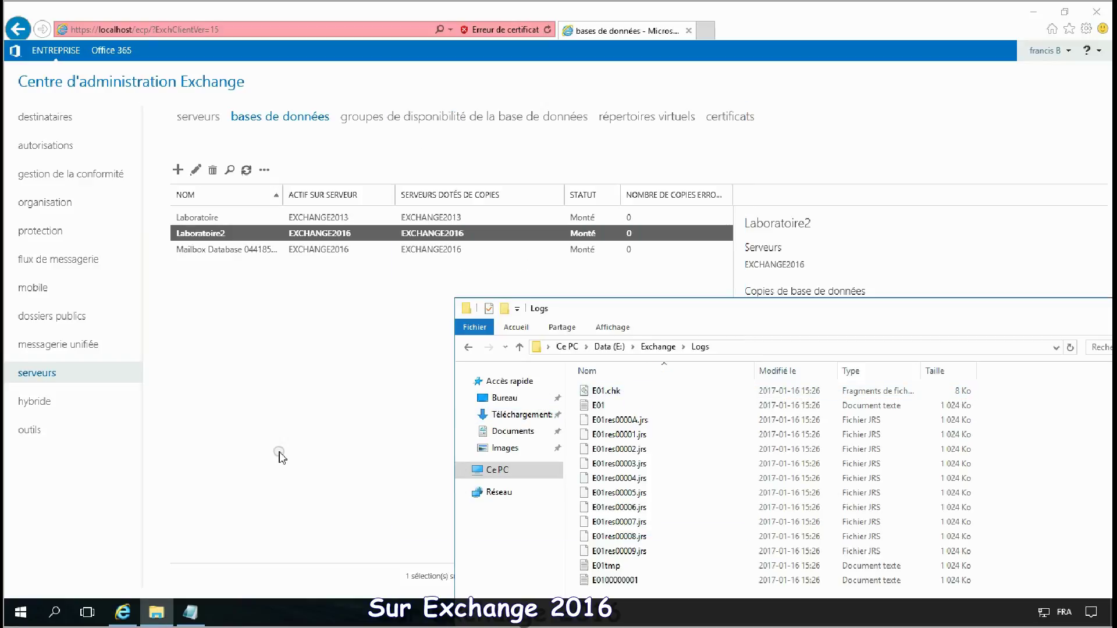
pyautogui.click(282, 457)
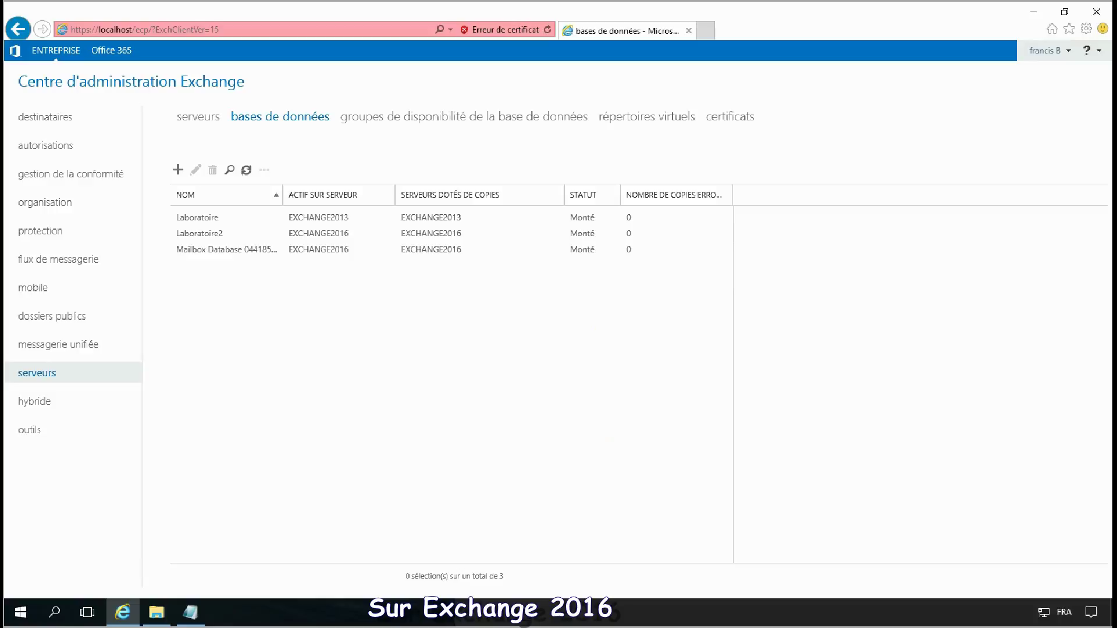
pyautogui.rightClick(24, 619)
pyautogui.click(22, 617)
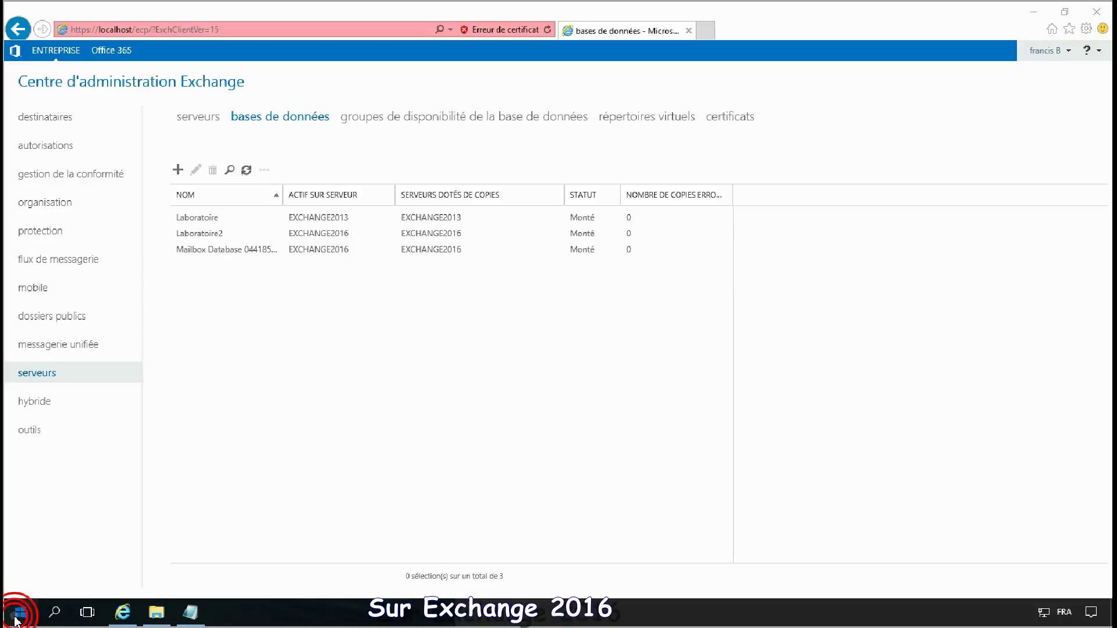
pyautogui.click(20, 613)
pyautogui.scroll(-3, 162, 499)
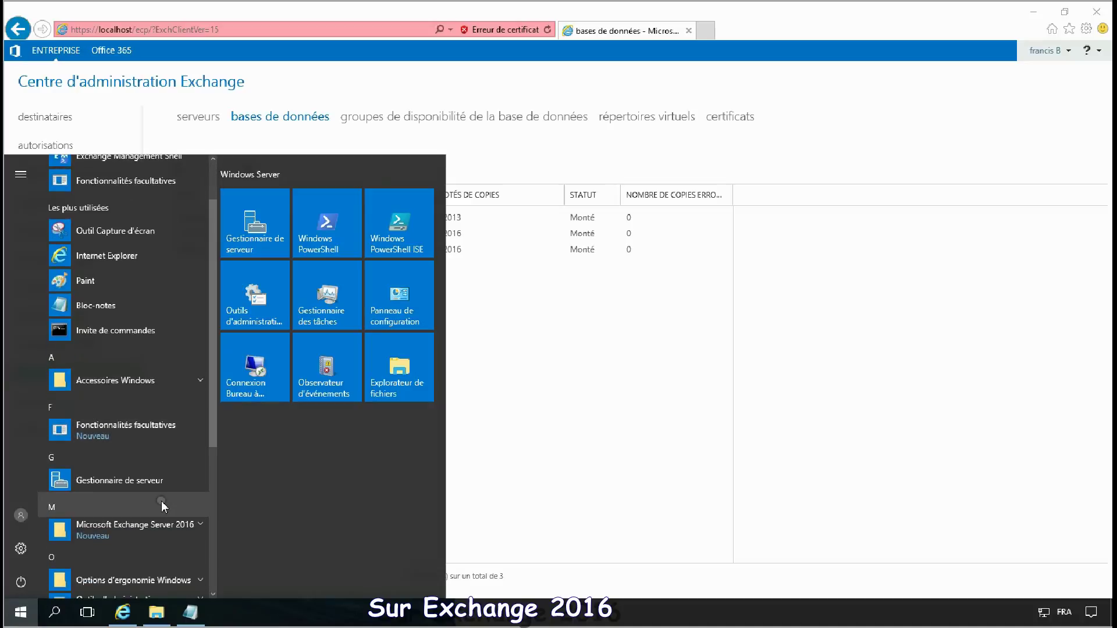
pyautogui.click(165, 395)
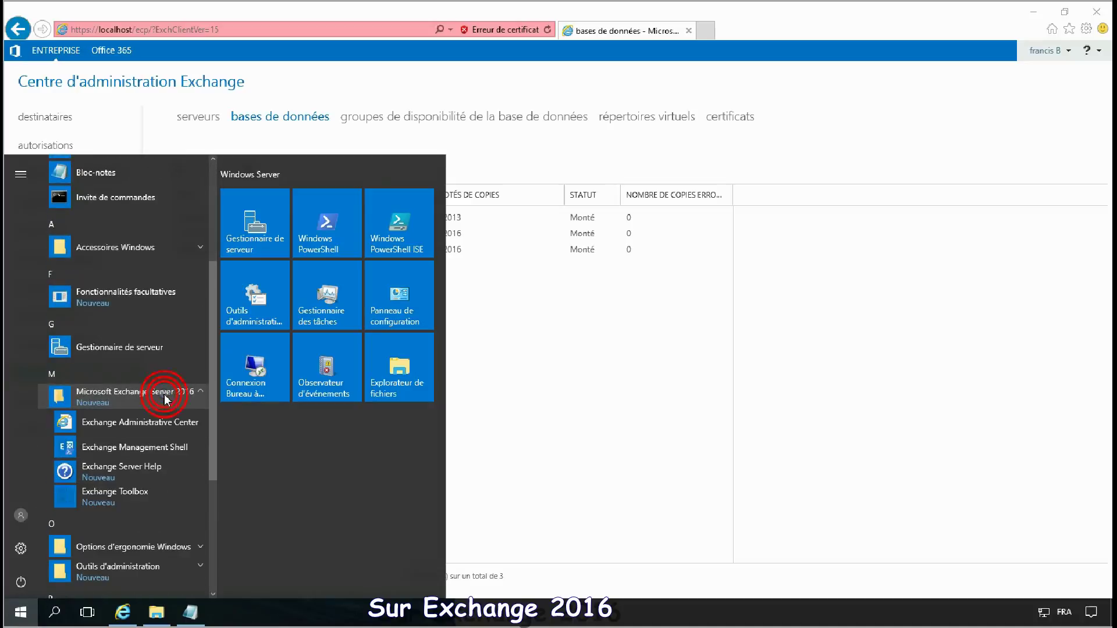
pyautogui.click(165, 451)
pyautogui.click(244, 387)
pyautogui.click(478, 395)
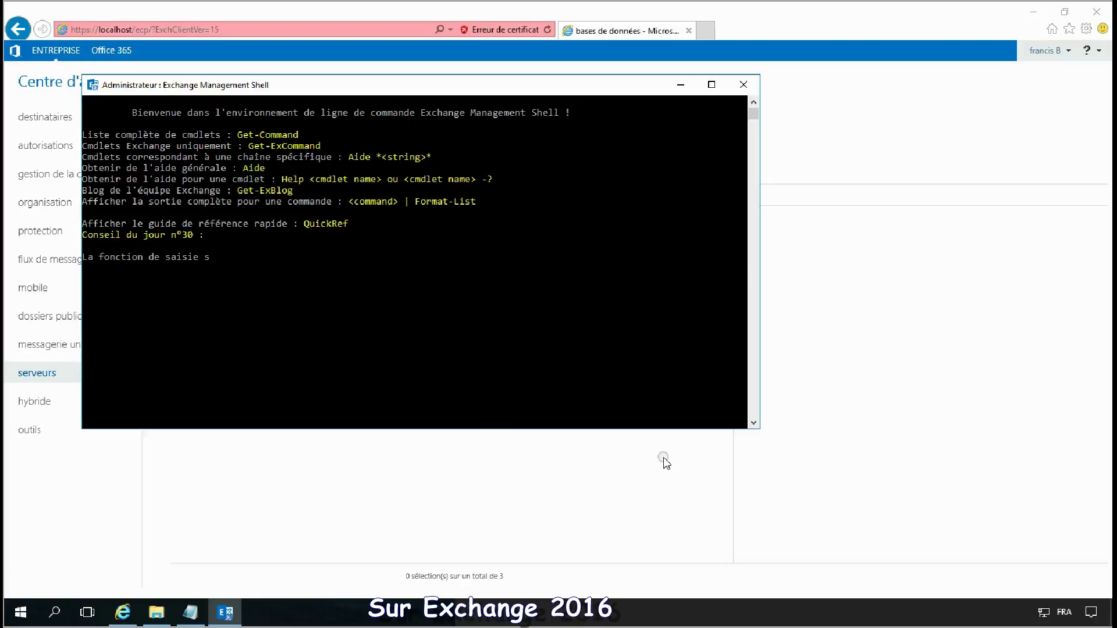
pyautogui.click(632, 342)
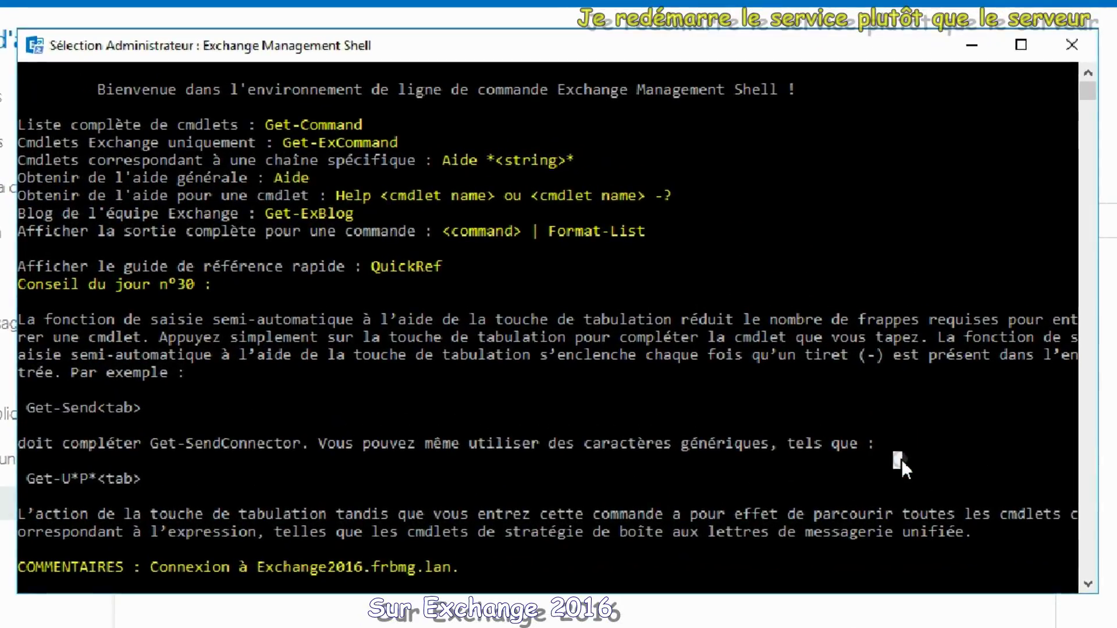
# Step: Restart the Information Store service with Restart-Service MSExchangeIS instead of rebooting
pyautogui.press('Return')
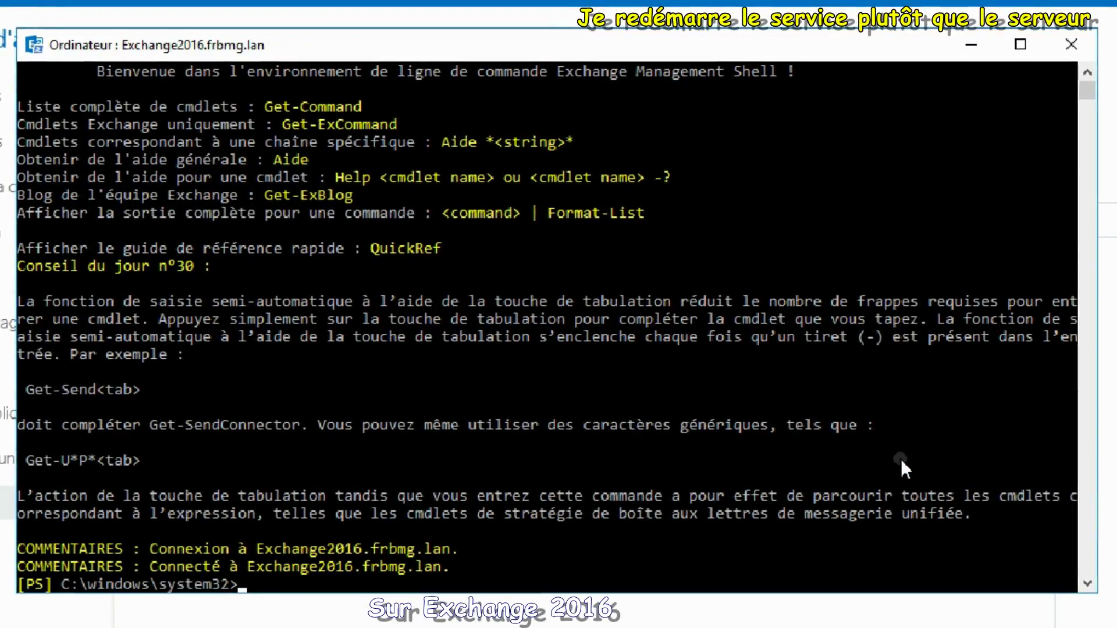
pyautogui.write('Restart-')
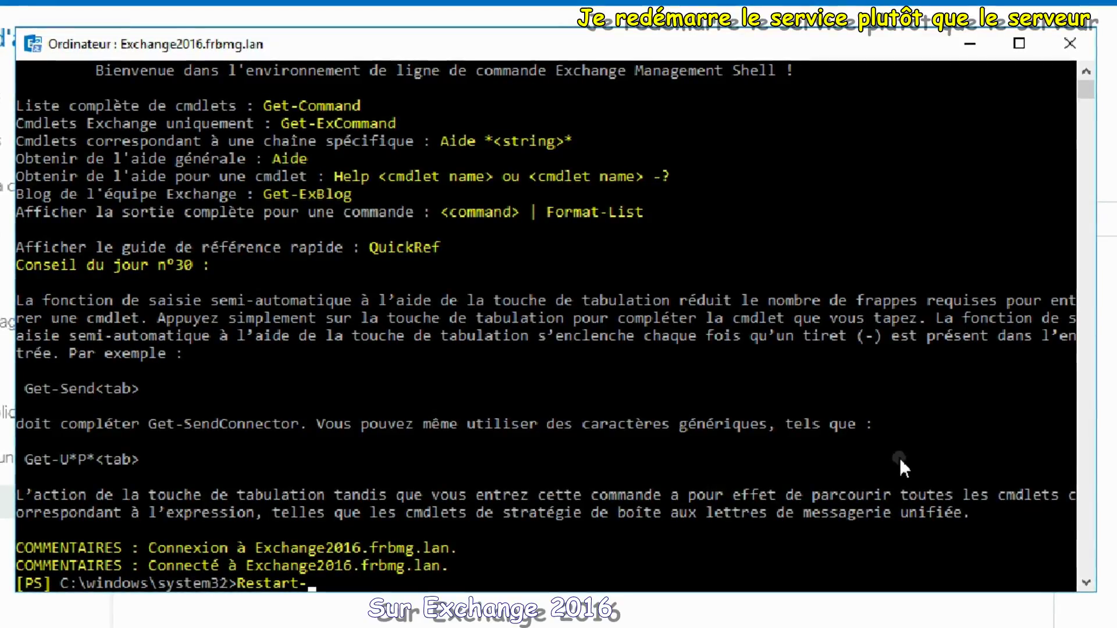
pyautogui.write('service')
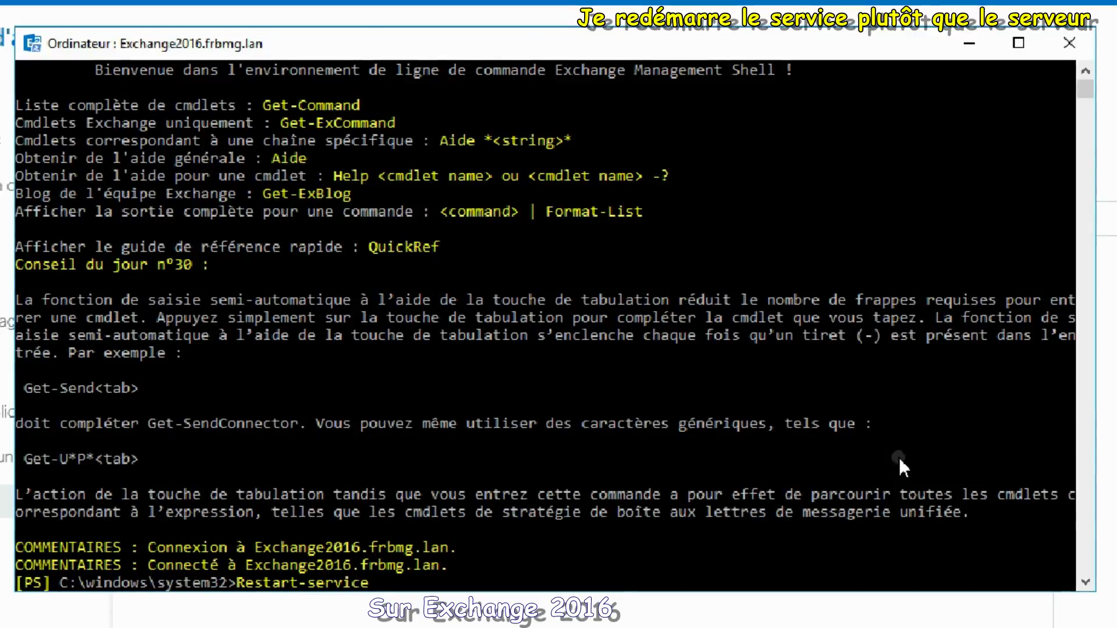
pyautogui.write(' MSExchangeIS')
pyautogui.press('Return')
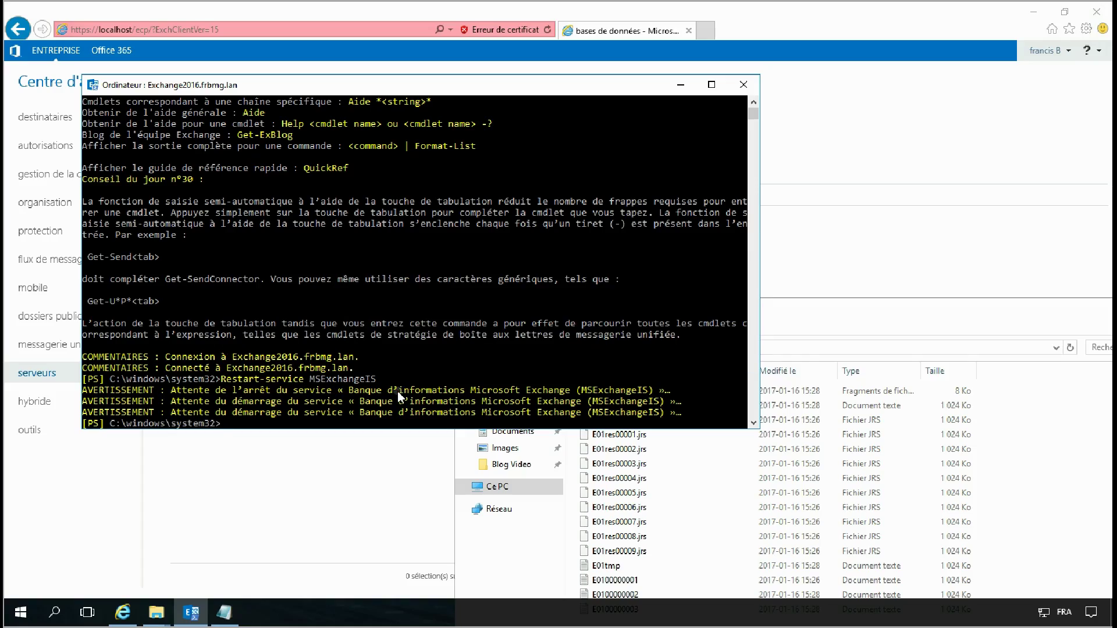
# Step: Run Get-Mailbox -Arbitration to list six arbitration mailboxes, five still on exchange2013
pyautogui.click(396, 390)
pyautogui.write('Get-mailbos')
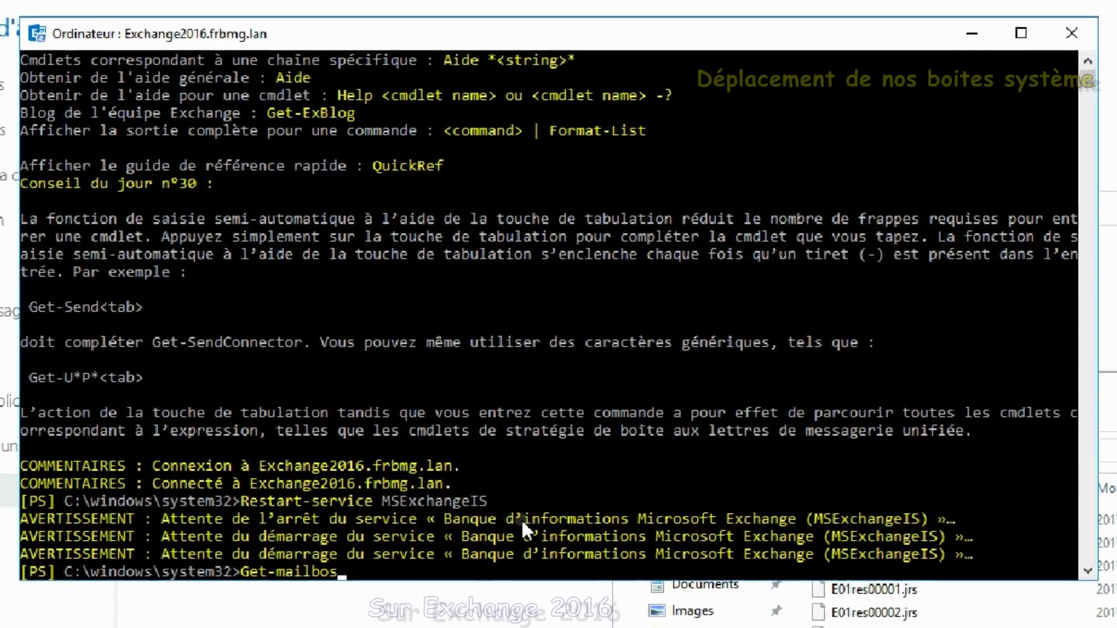
pyautogui.press('BackSpace')
pyautogui.write('x')
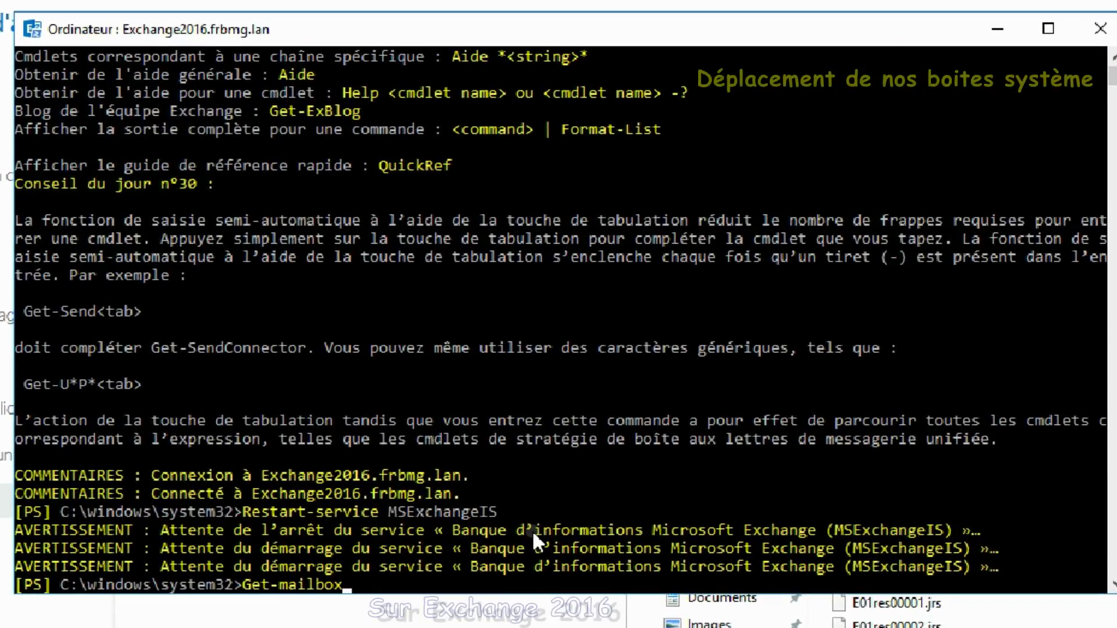
pyautogui.write(' -Ar')
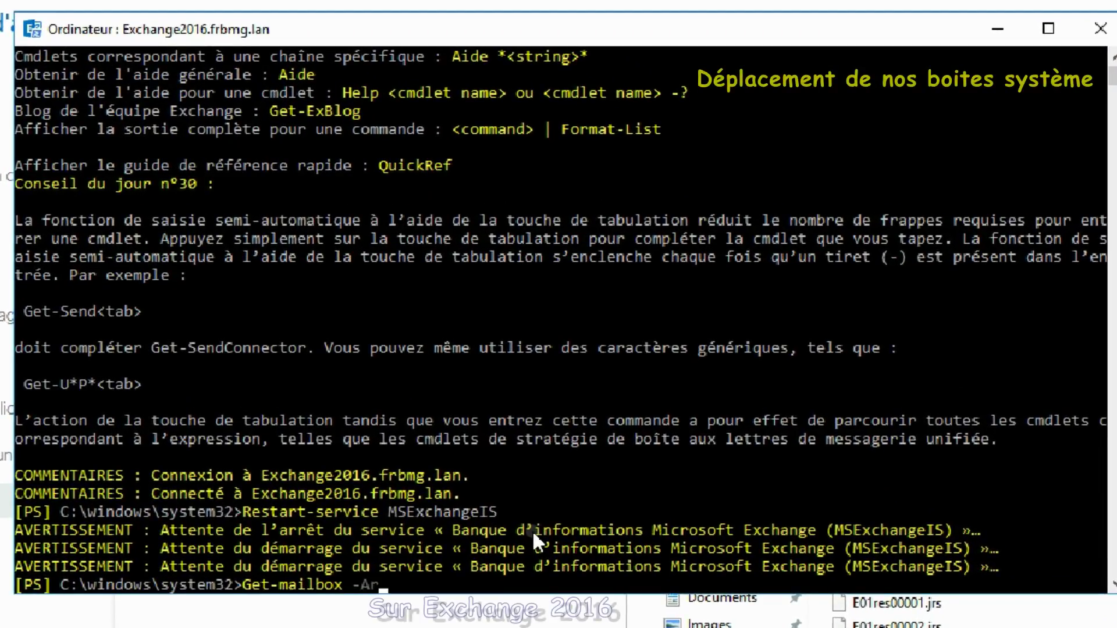
pyautogui.write('bi')
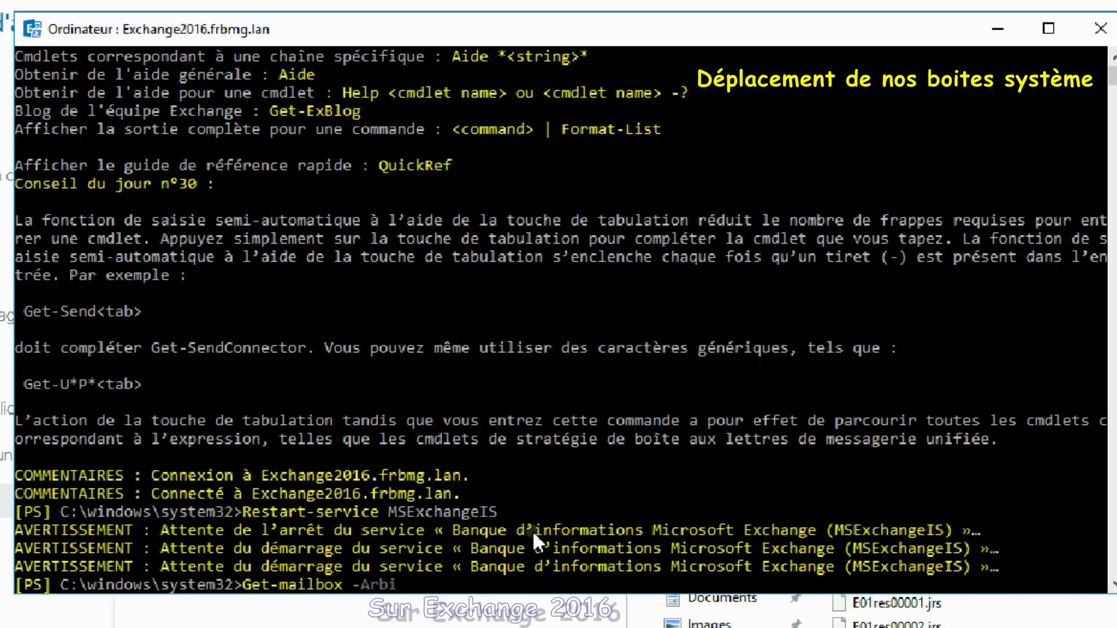
pyautogui.write('trat')
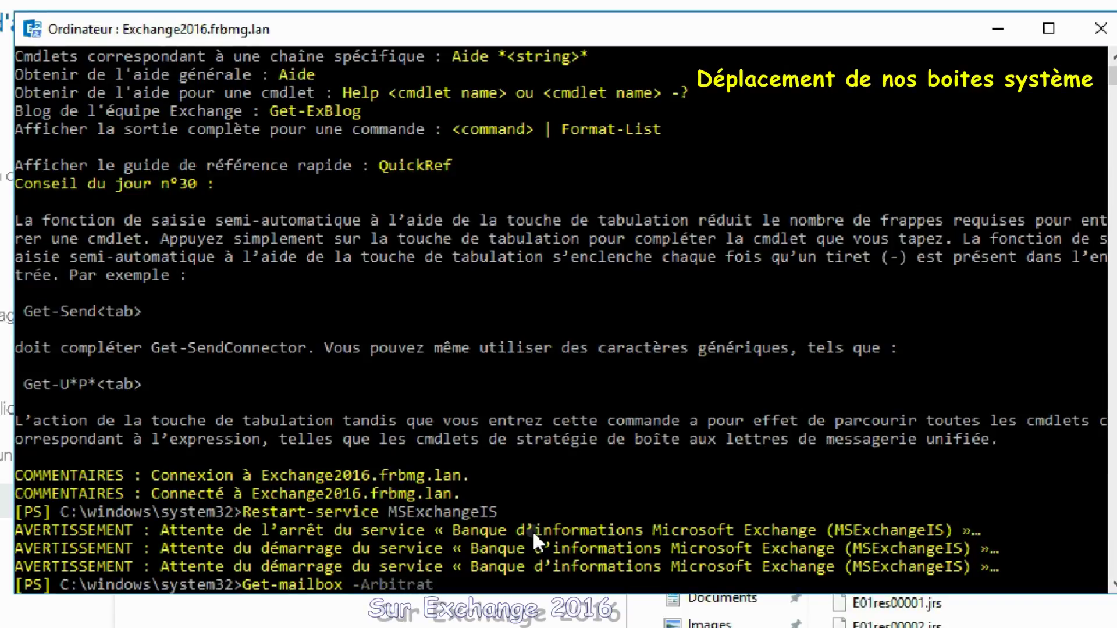
pyautogui.write('ion')
pyautogui.press('Return')
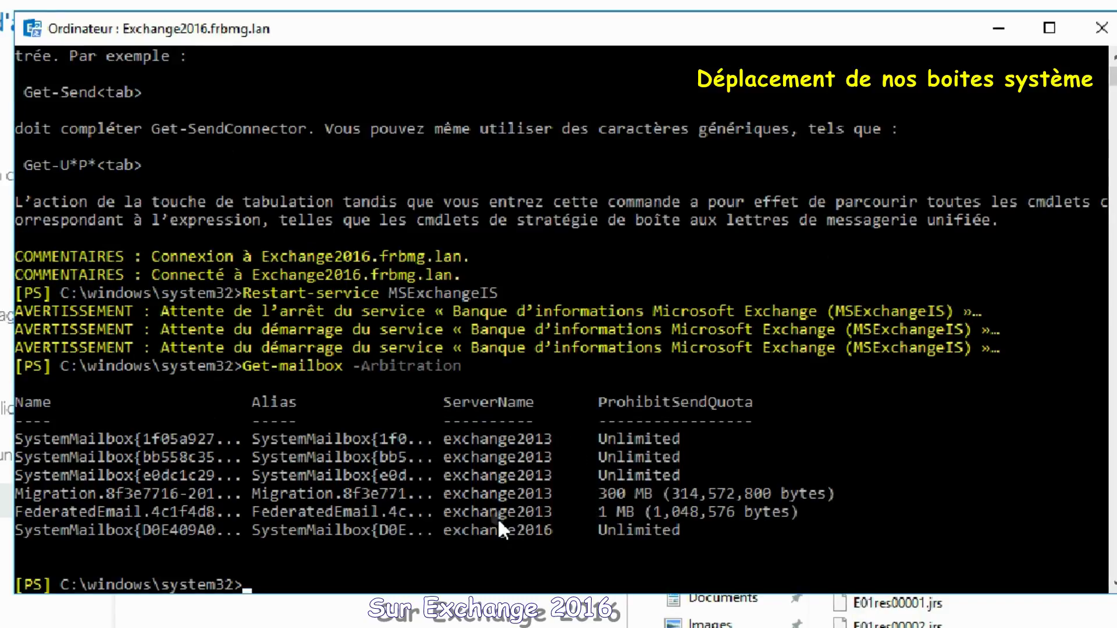
# Step: Pipe the arbitration mailboxes to New-MoveRequest -TargetDatabase Laboratoire2 to move them to exchange2016
pyautogui.scroll(-1, 499, 522)
pyautogui.press('Up')
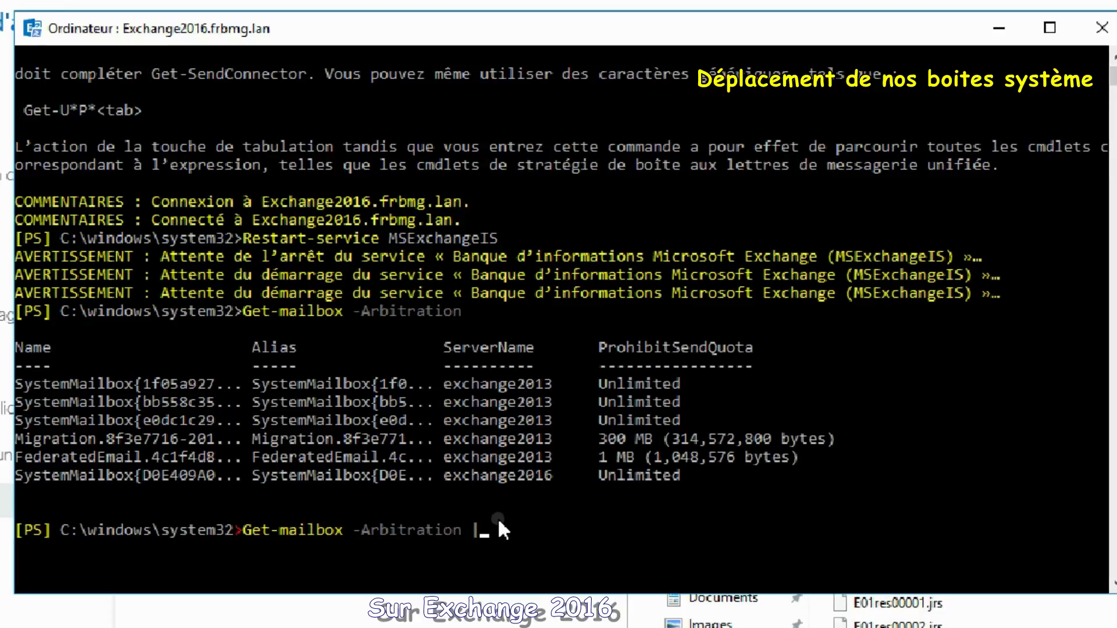
pyautogui.write('new-move')
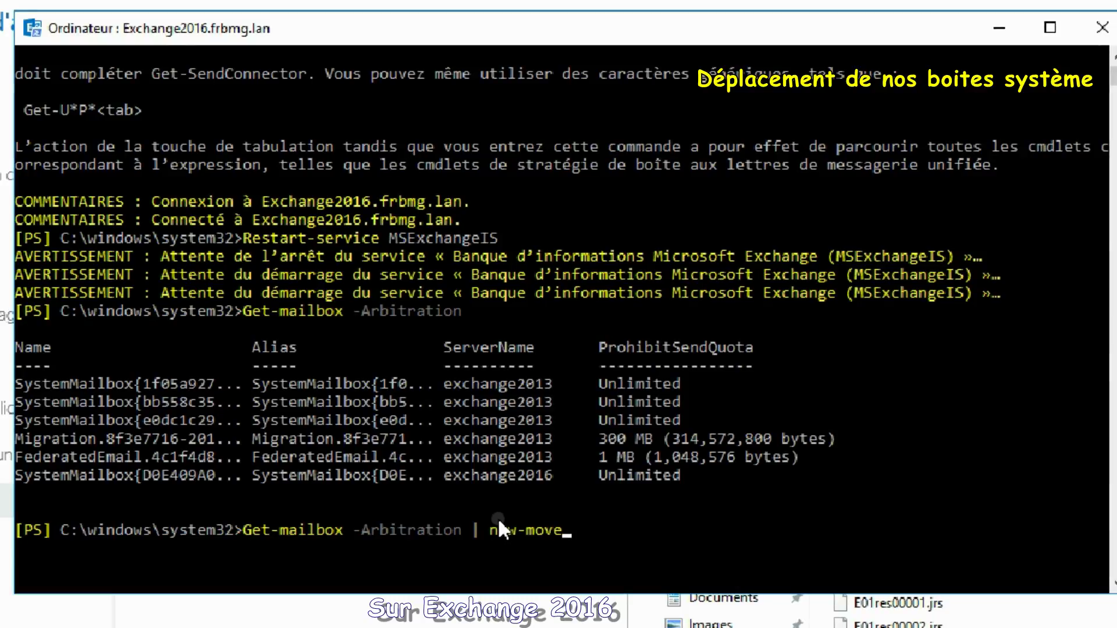
pyautogui.write('Re')
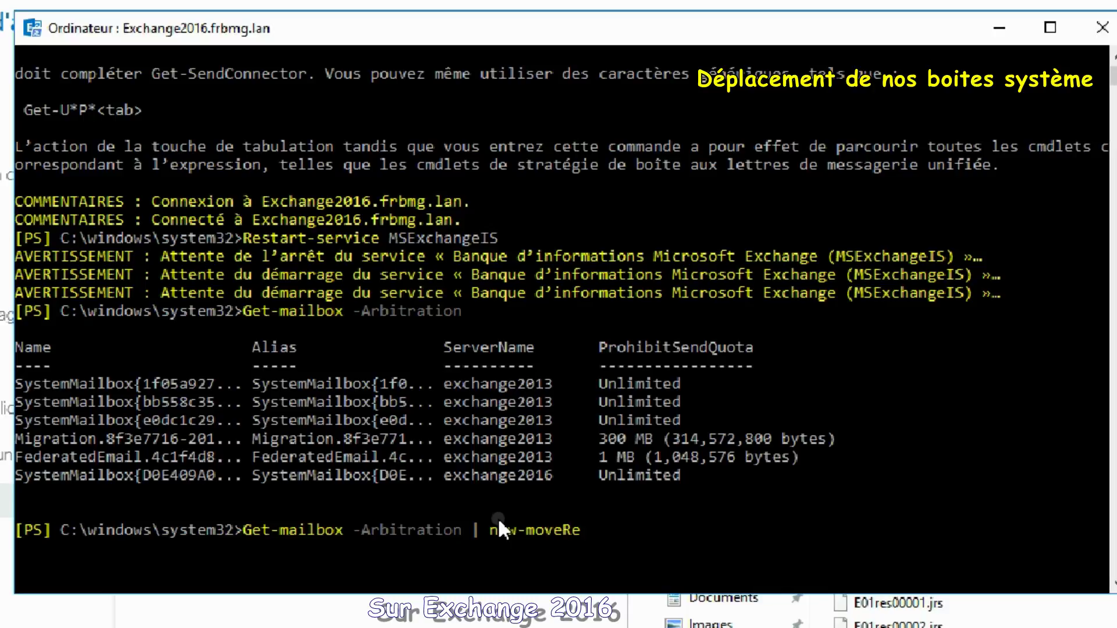
pyautogui.write('quest')
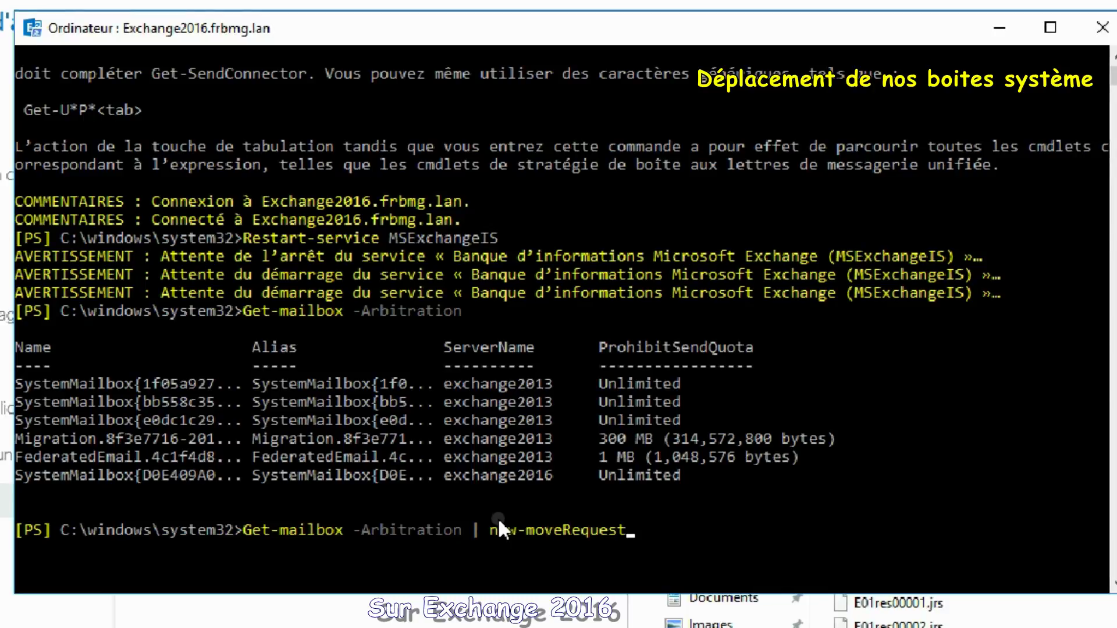
pyautogui.write(' -')
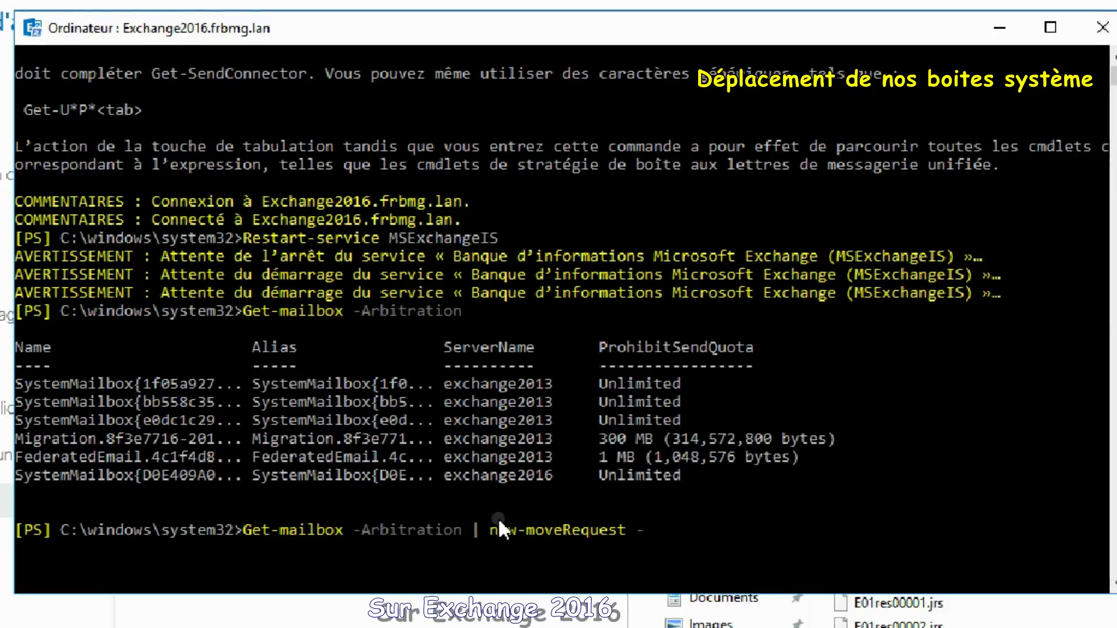
pyautogui.write('Tar')
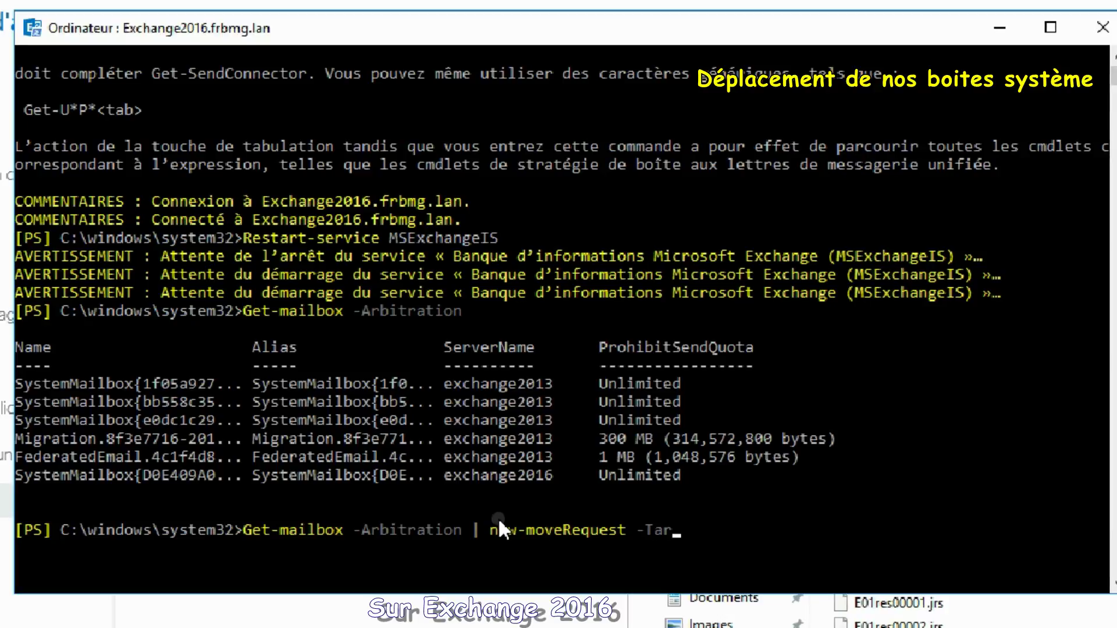
pyautogui.write('get')
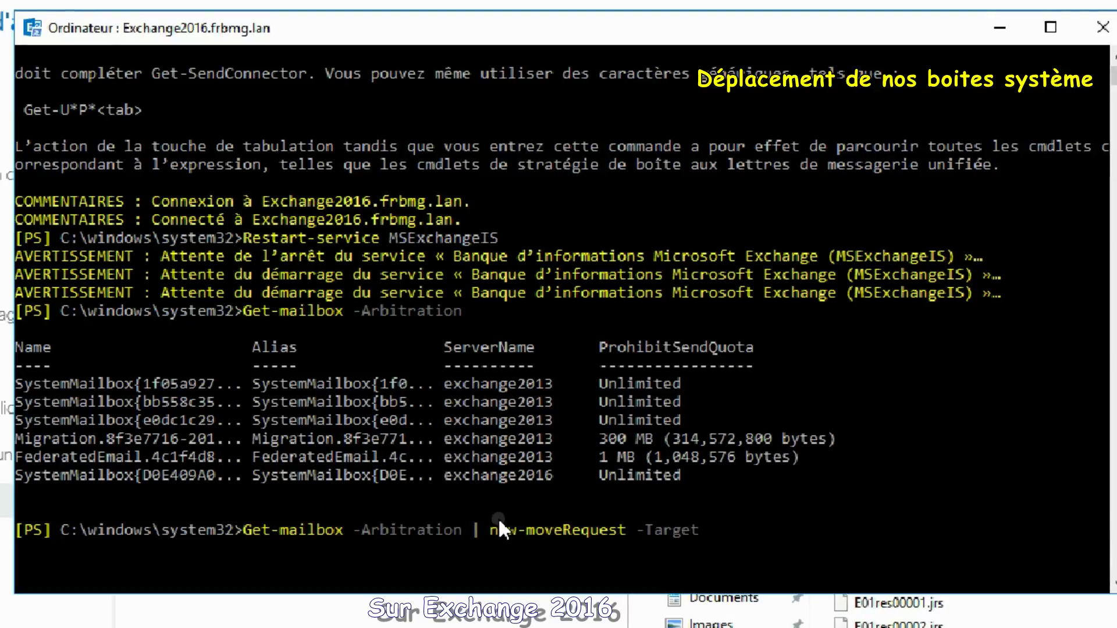
pyautogui.write('Database')
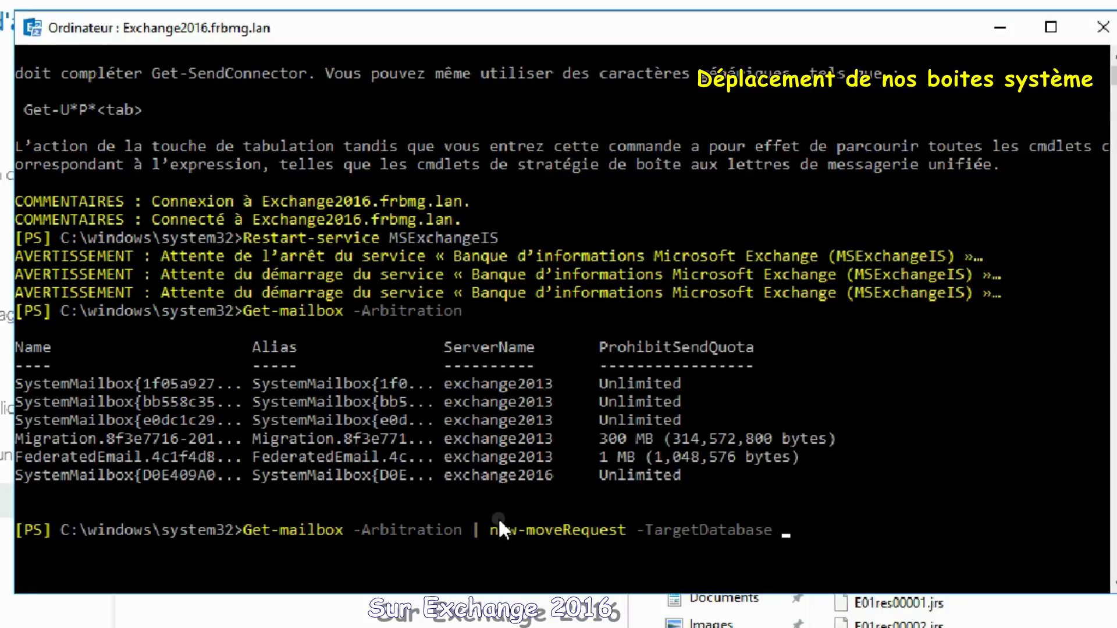
pyautogui.write(' Labo')
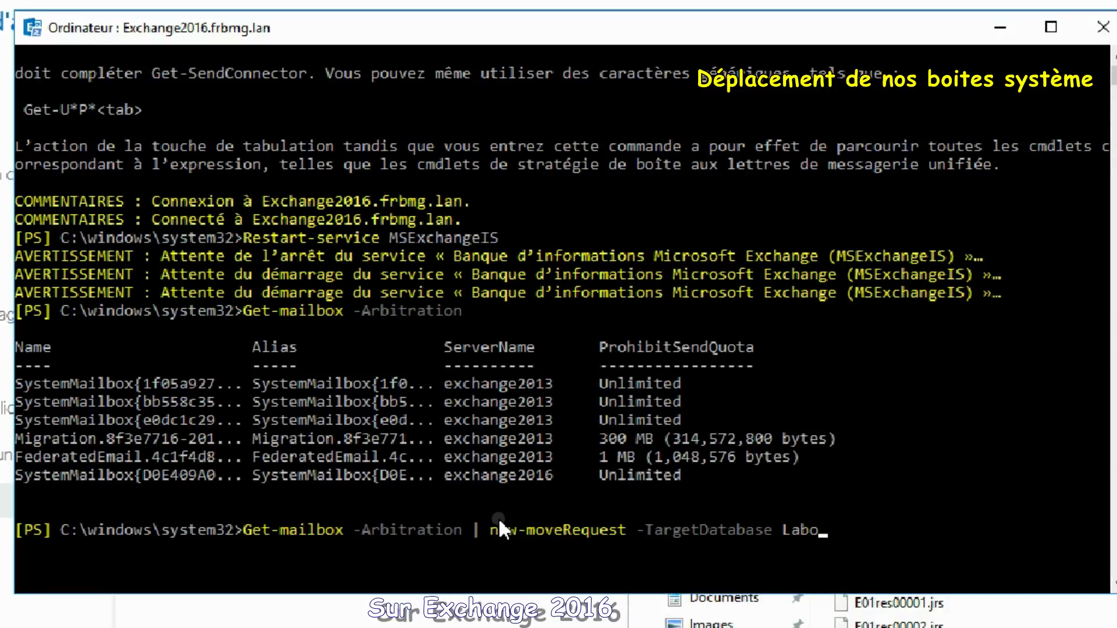
pyautogui.write('ratoire2')
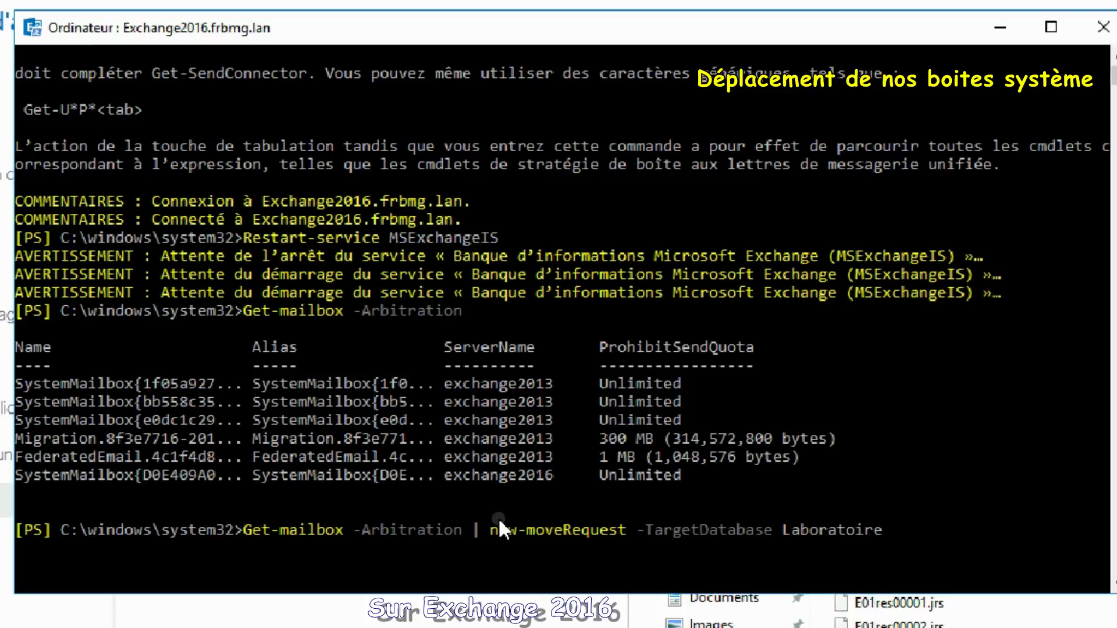
pyautogui.press('Return')
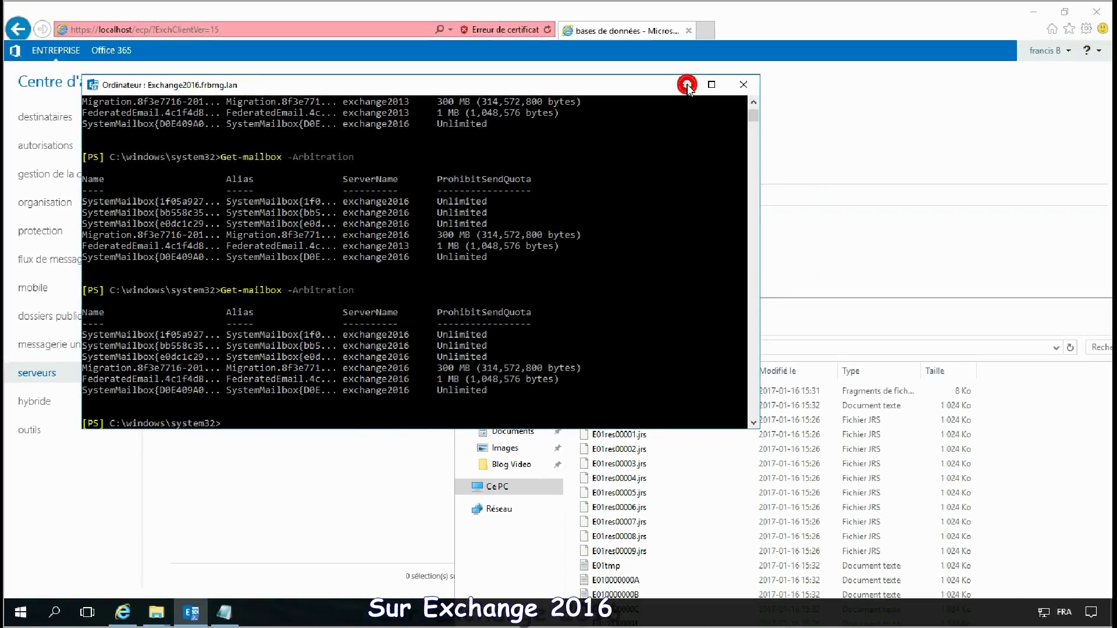
# Step: Check the first user mailbox's database settings in Exchange Admin Center, then cancel without changes
pyautogui.click(747, 87)
pyautogui.click(276, 454)
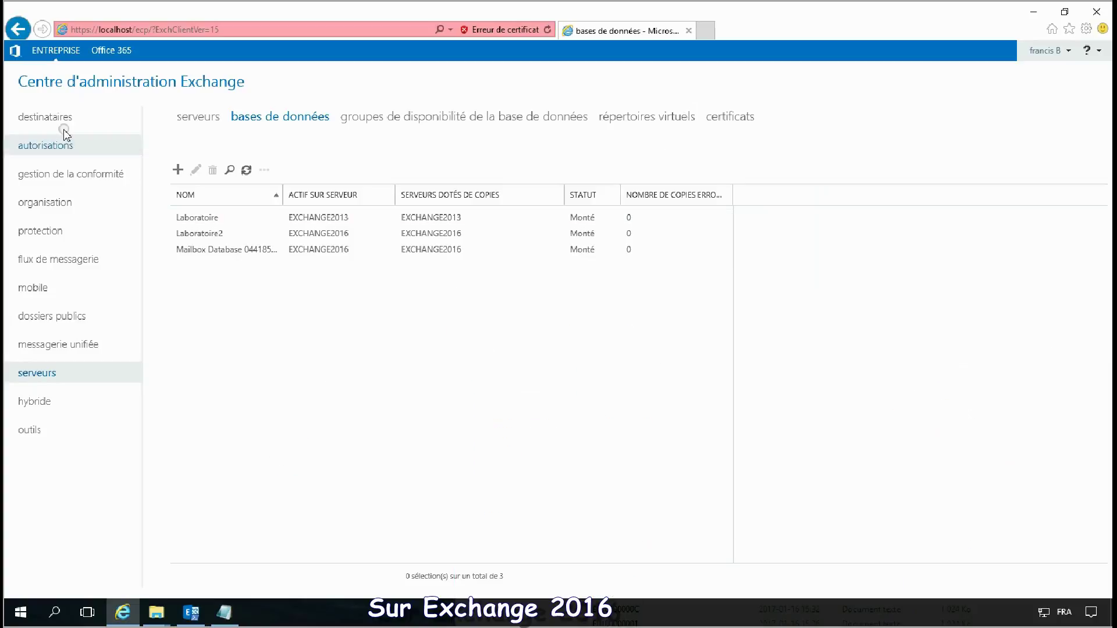
pyautogui.click(47, 121)
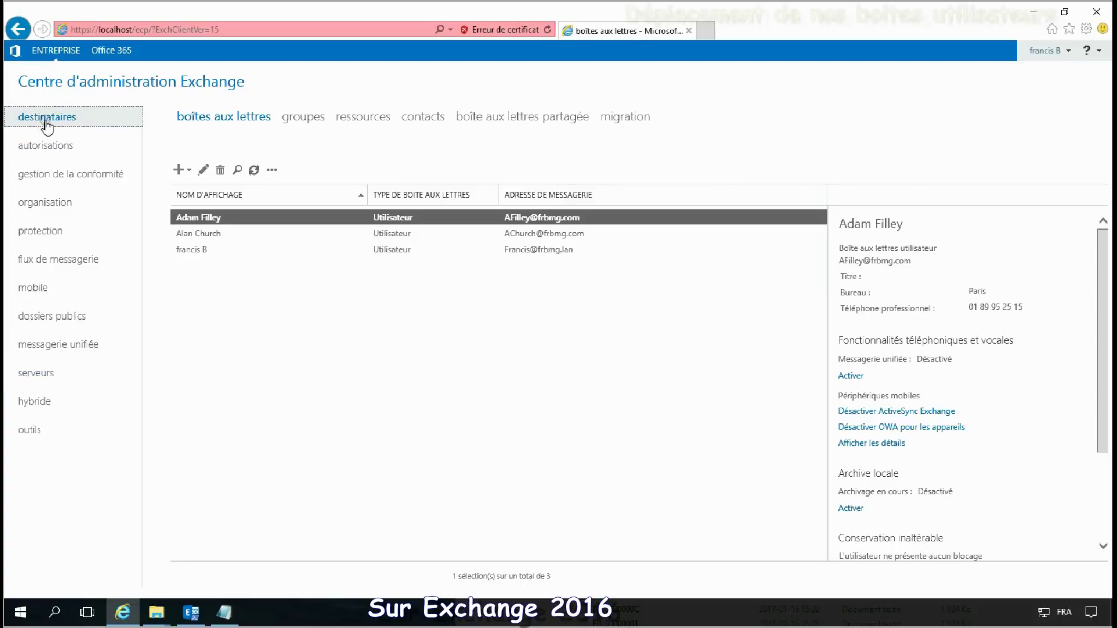
pyautogui.doubleClick(239, 220)
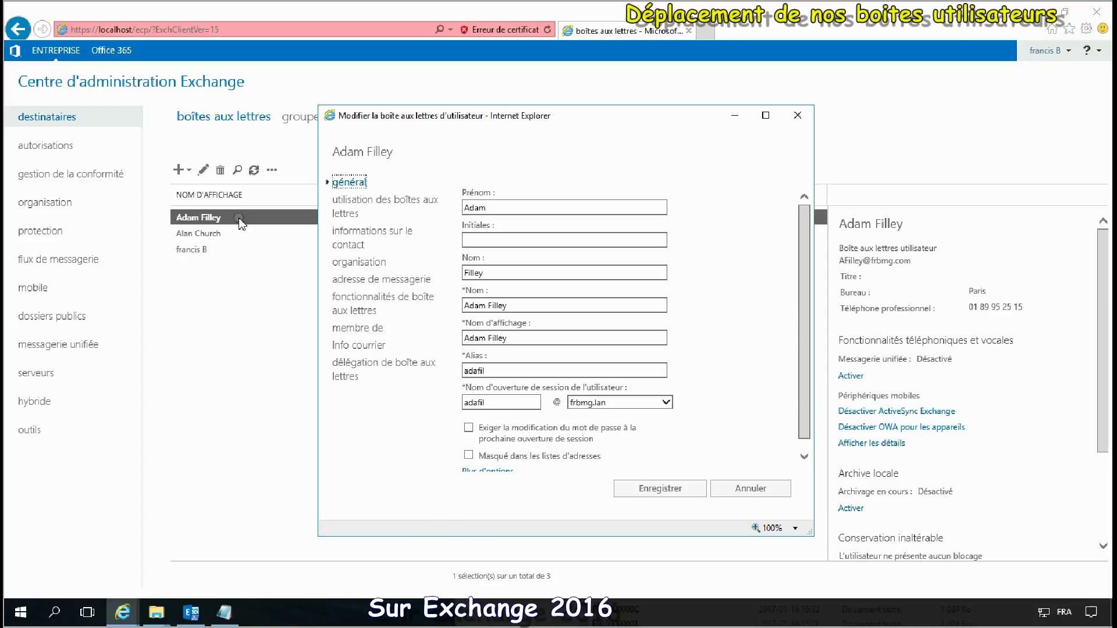
pyautogui.scroll(-1, 681, 349)
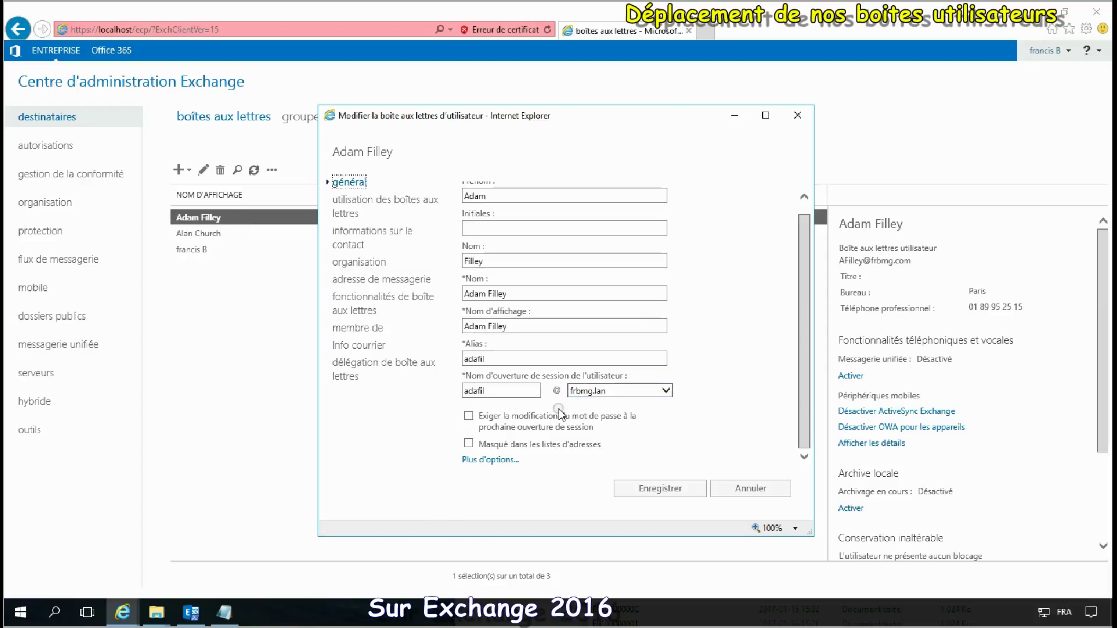
pyautogui.click(490, 459)
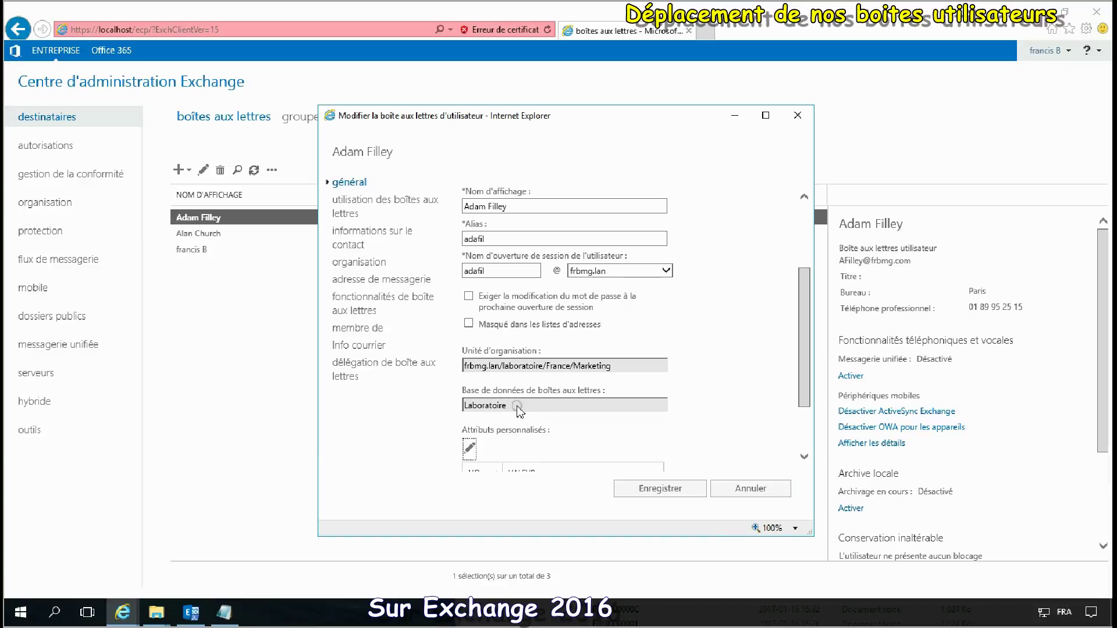
pyautogui.click(762, 490)
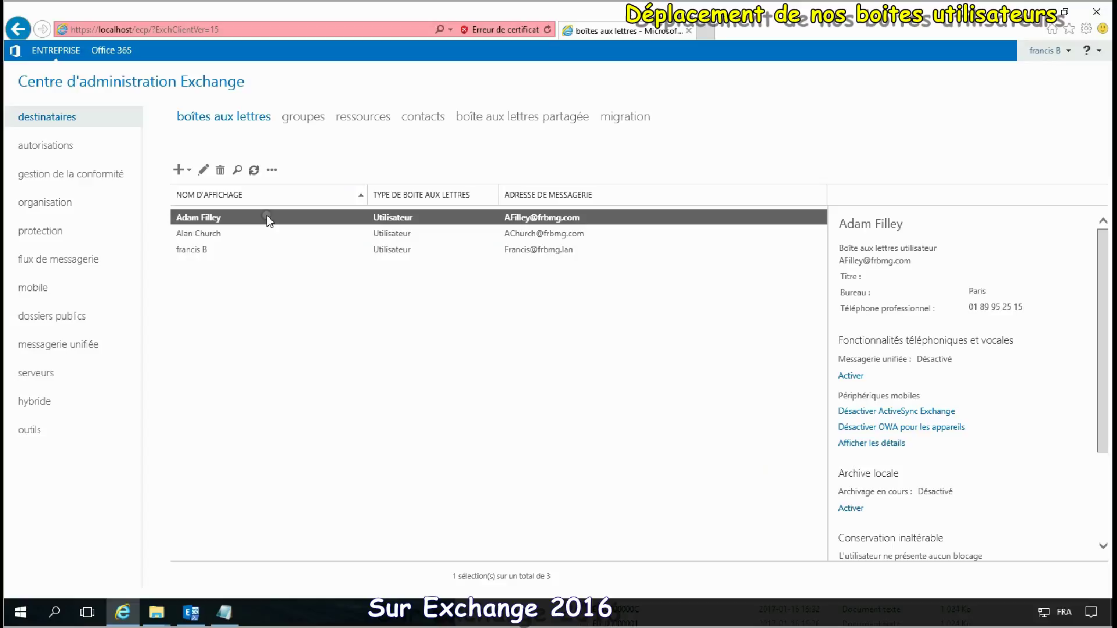
# Step: Go to the recipients migration page, which has no batches yet
pyautogui.click(271, 170)
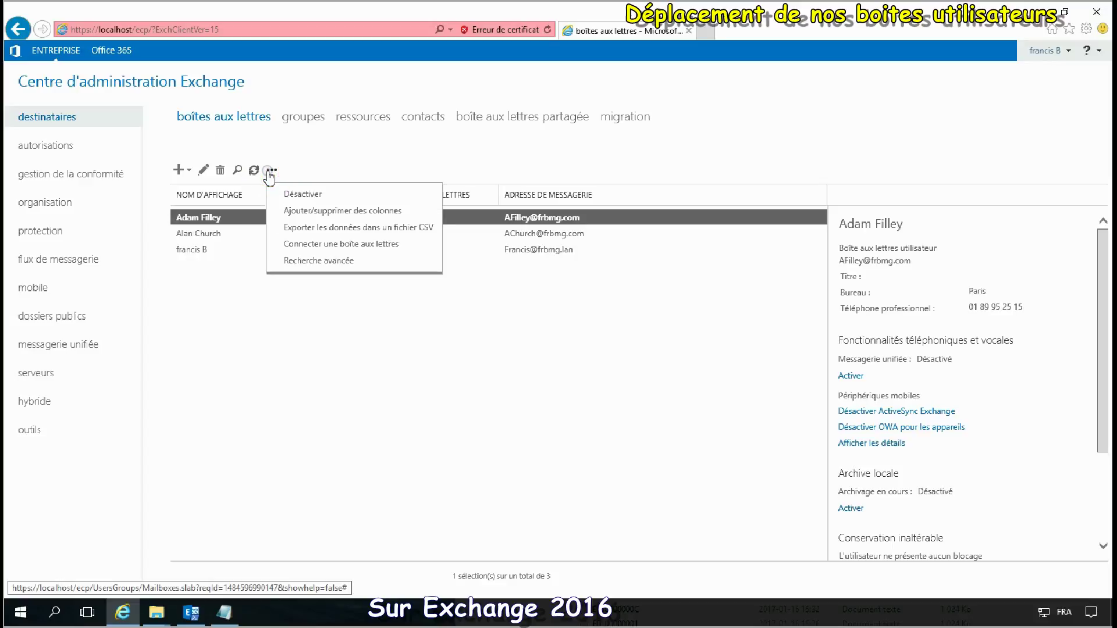
pyautogui.click(310, 154)
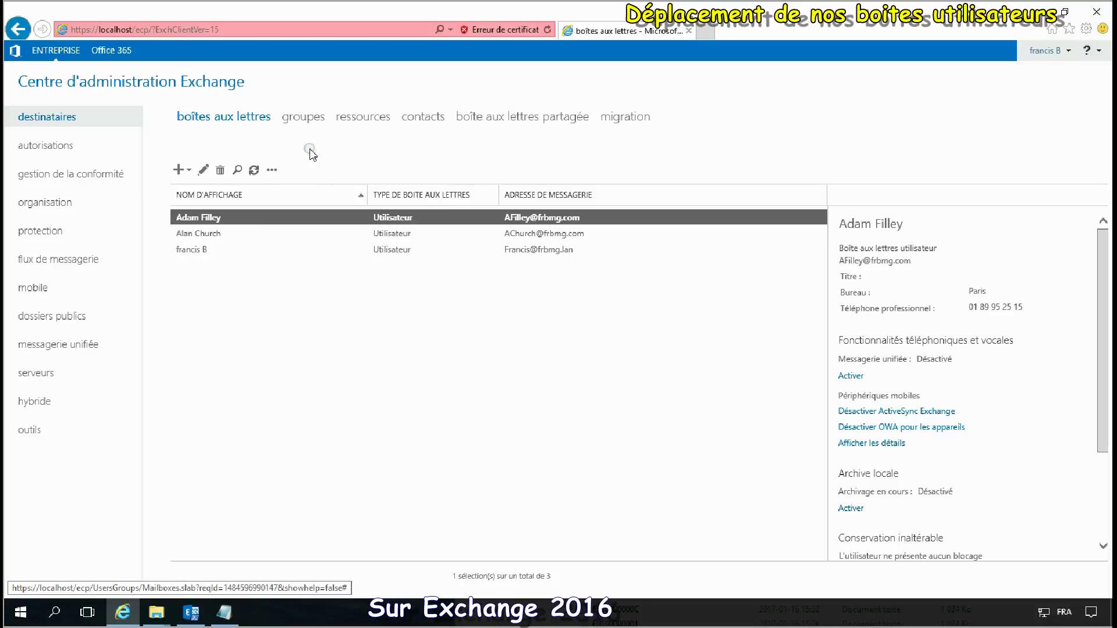
pyautogui.click(608, 119)
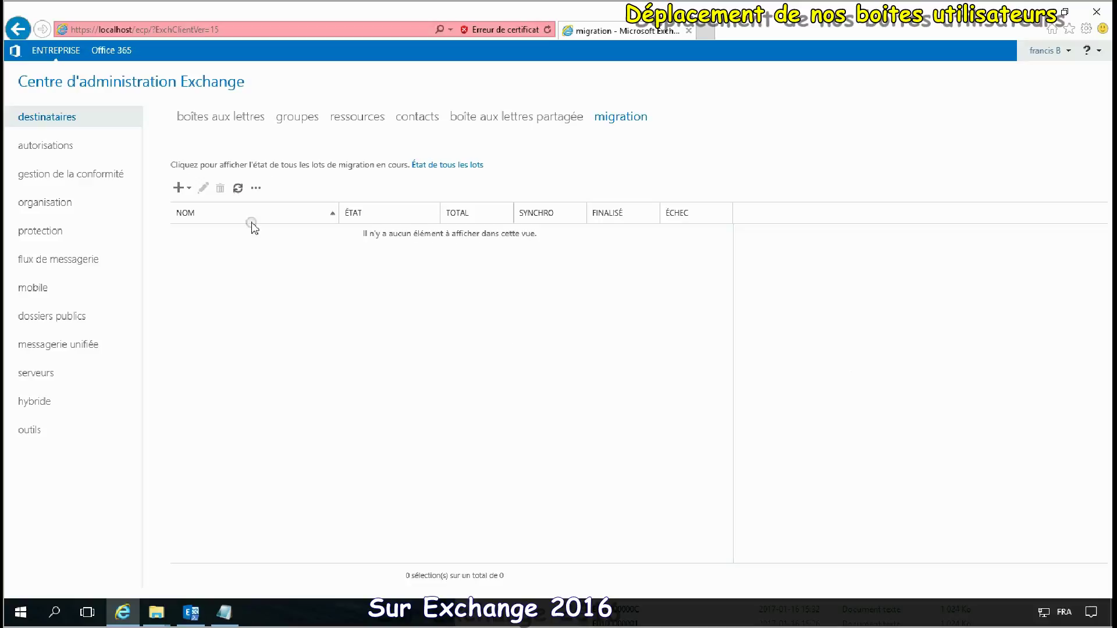
# Step: Start a new local database-move batch and add the three user mailboxes
pyautogui.click(178, 188)
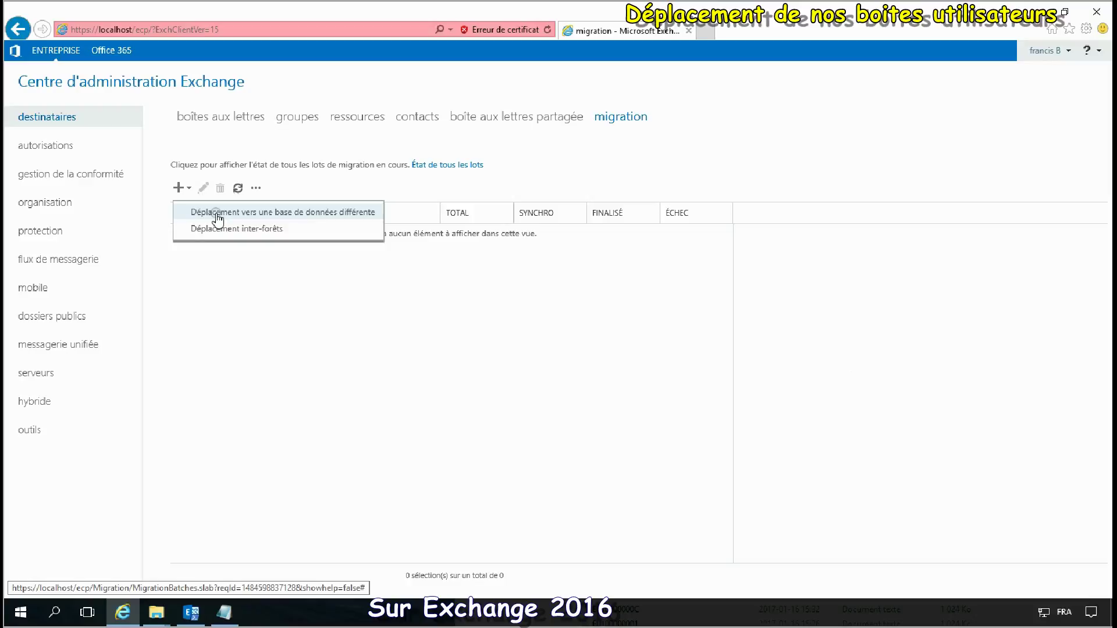
pyautogui.click(213, 214)
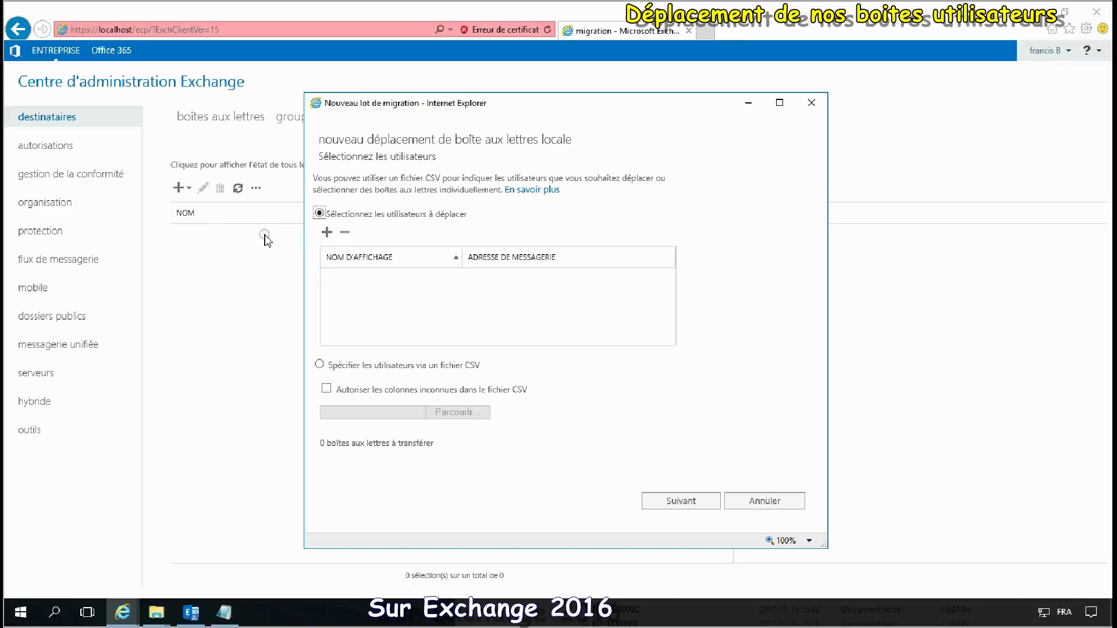
pyautogui.click(325, 235)
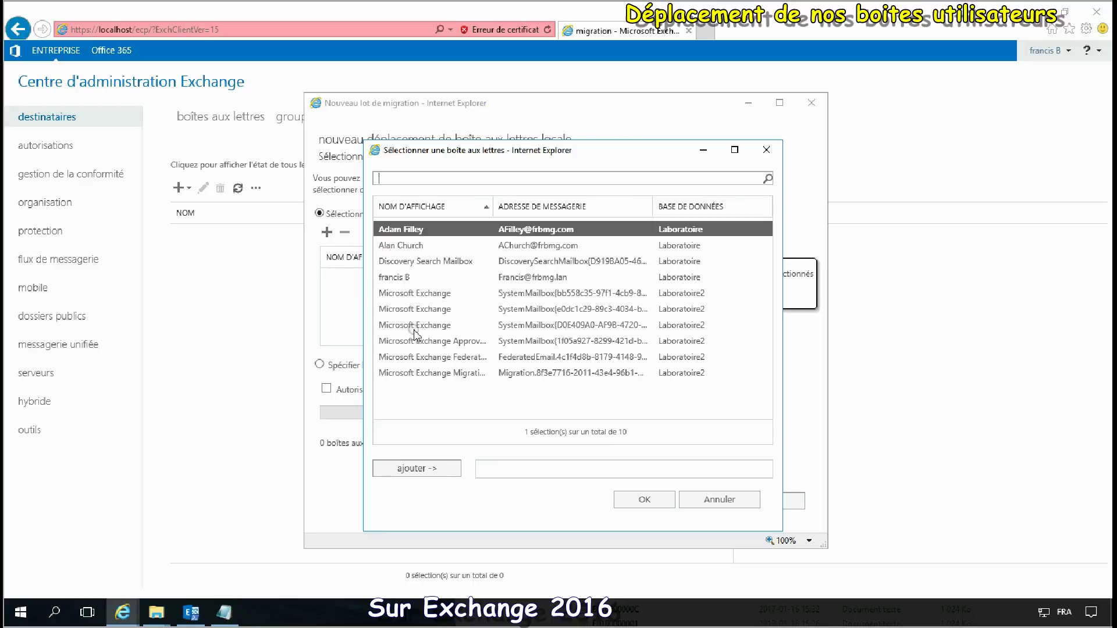
pyautogui.keyDown('ctrl'); pyautogui.click(403, 247); pyautogui.keyUp('ctrl')
pyautogui.keyDown('ctrl'); pyautogui.click(408, 278); pyautogui.keyUp('ctrl')
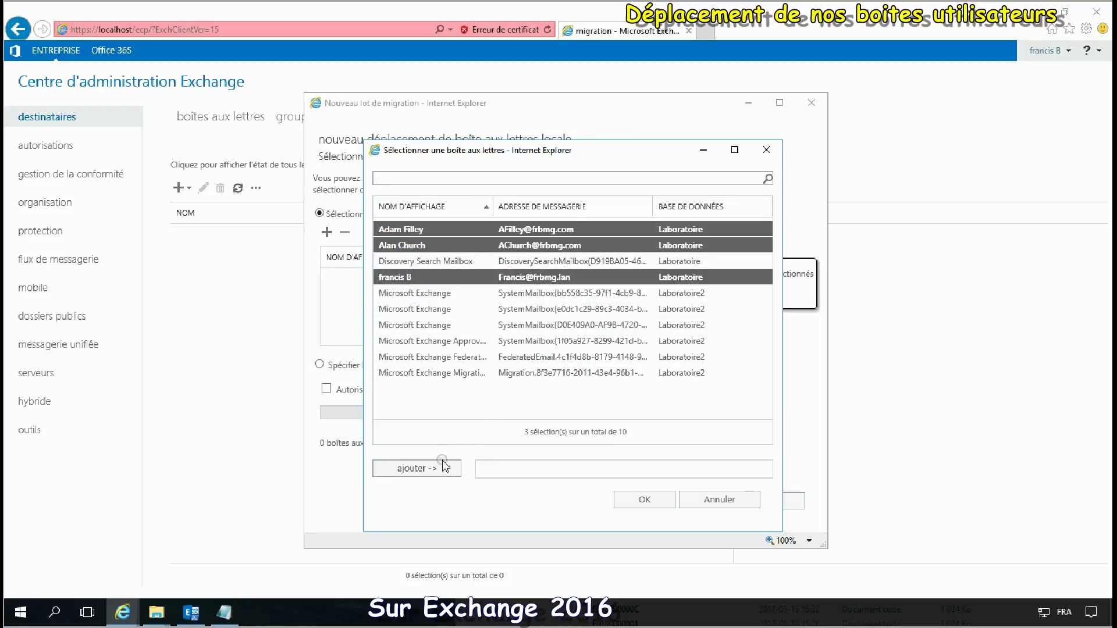
pyautogui.click(423, 468)
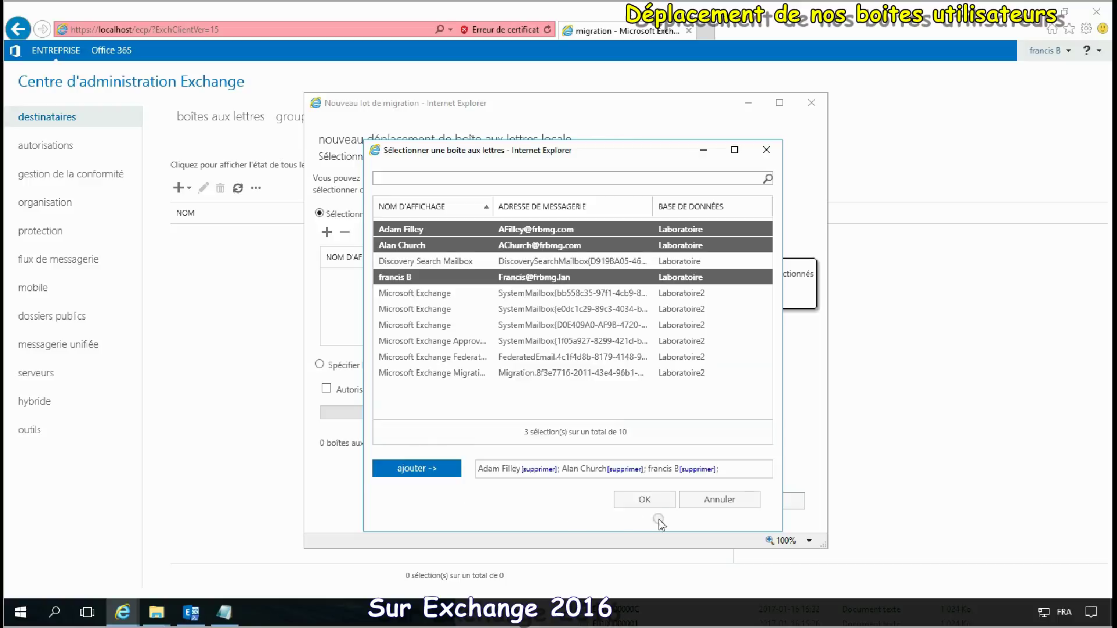
pyautogui.click(644, 500)
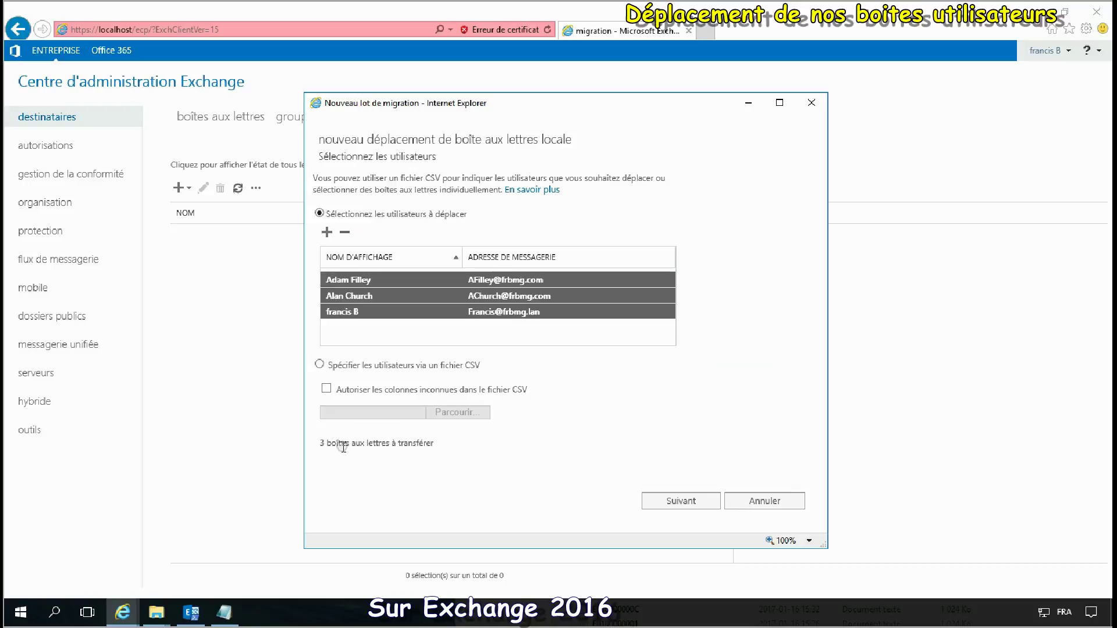
pyautogui.click(694, 504)
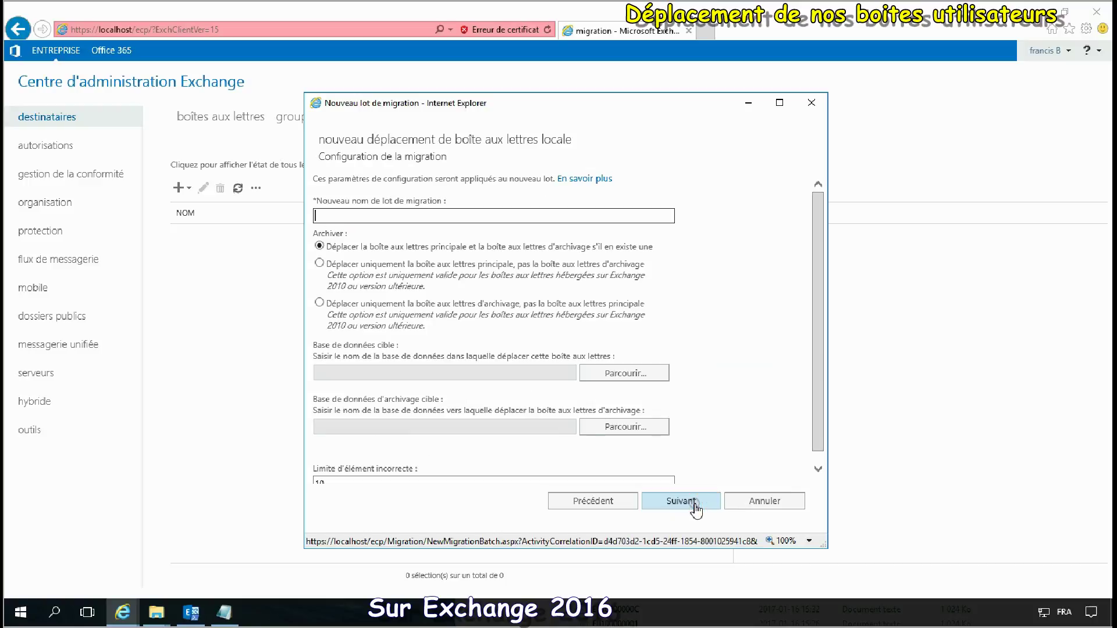
# Step: Name the batch Exchange2015, target Laboratoire2 on EXCHANGE2016, start it and refresh its status
pyautogui.click(469, 218)
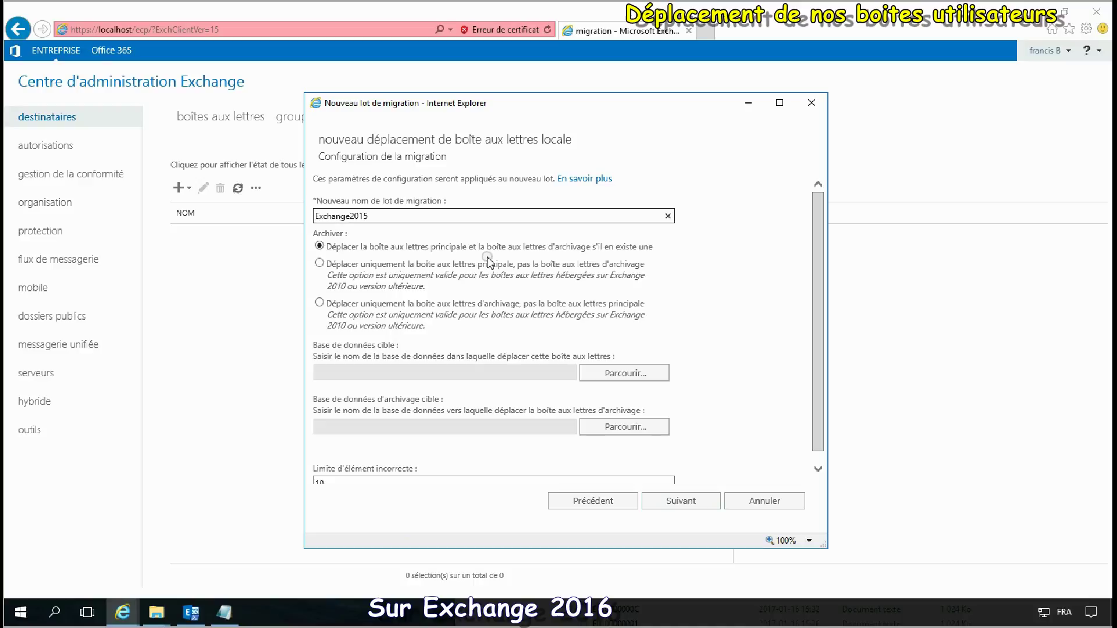
pyautogui.scroll(-1, 487, 263)
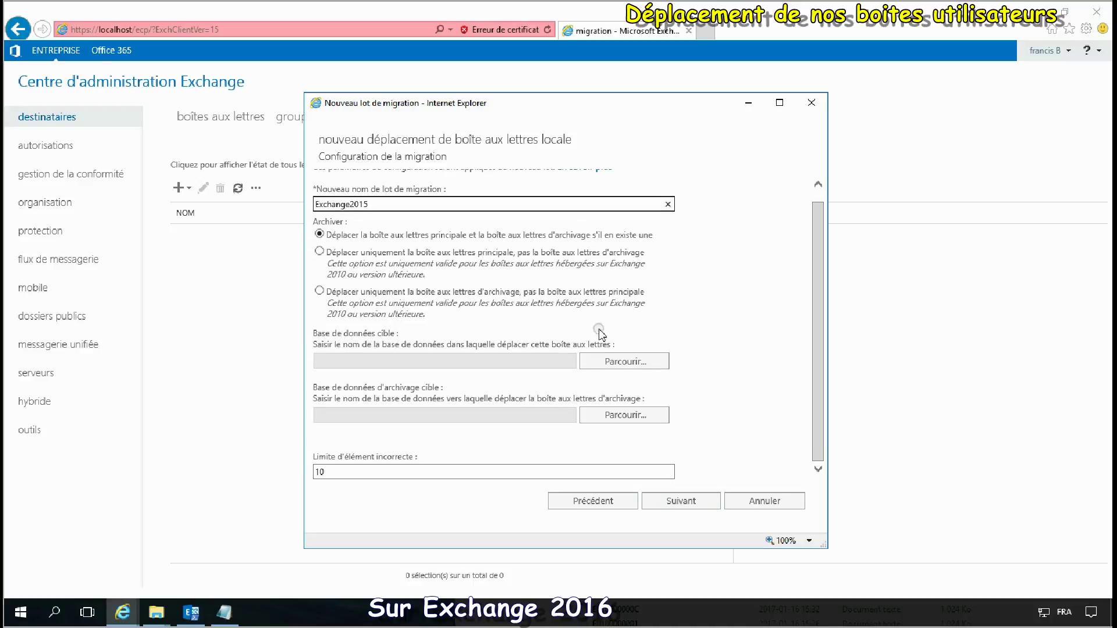
pyautogui.click(625, 361)
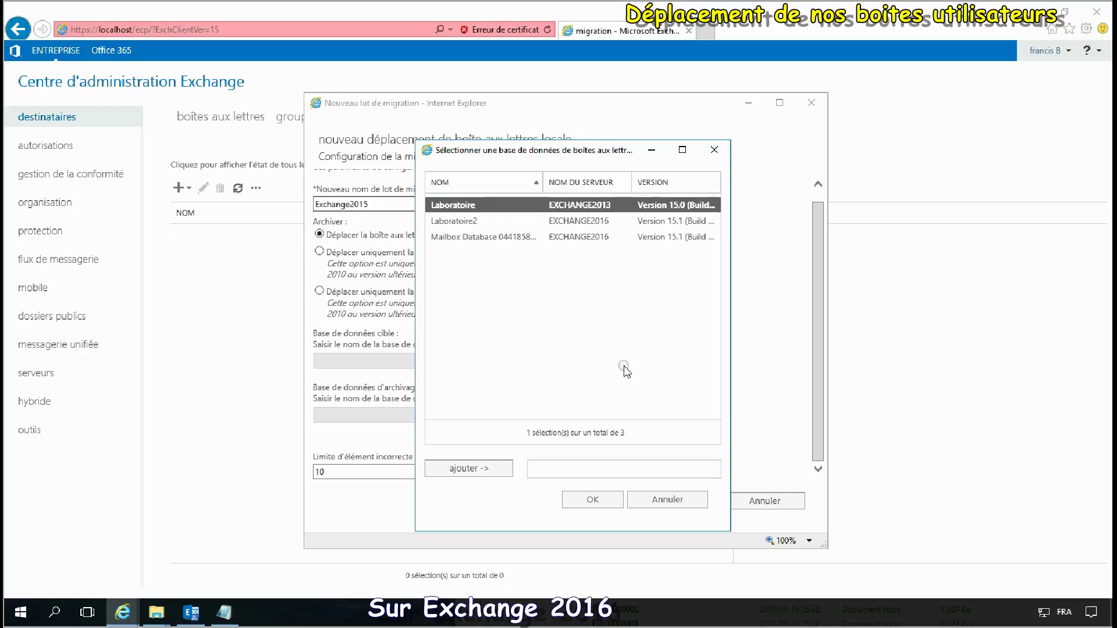
pyautogui.click(468, 221)
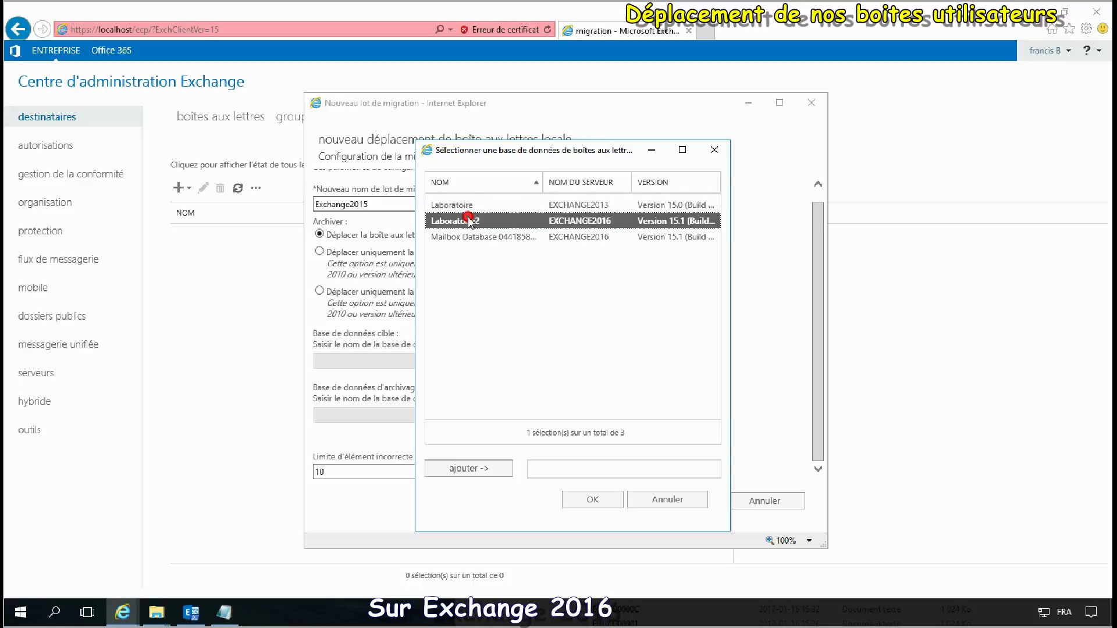
pyautogui.click(478, 477)
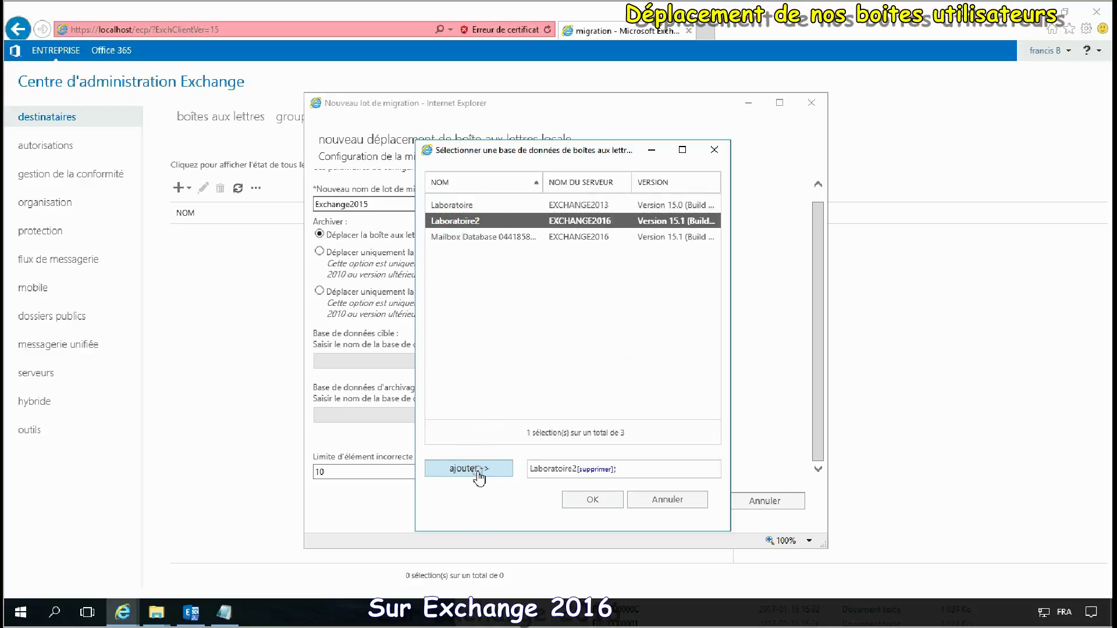
pyautogui.click(605, 505)
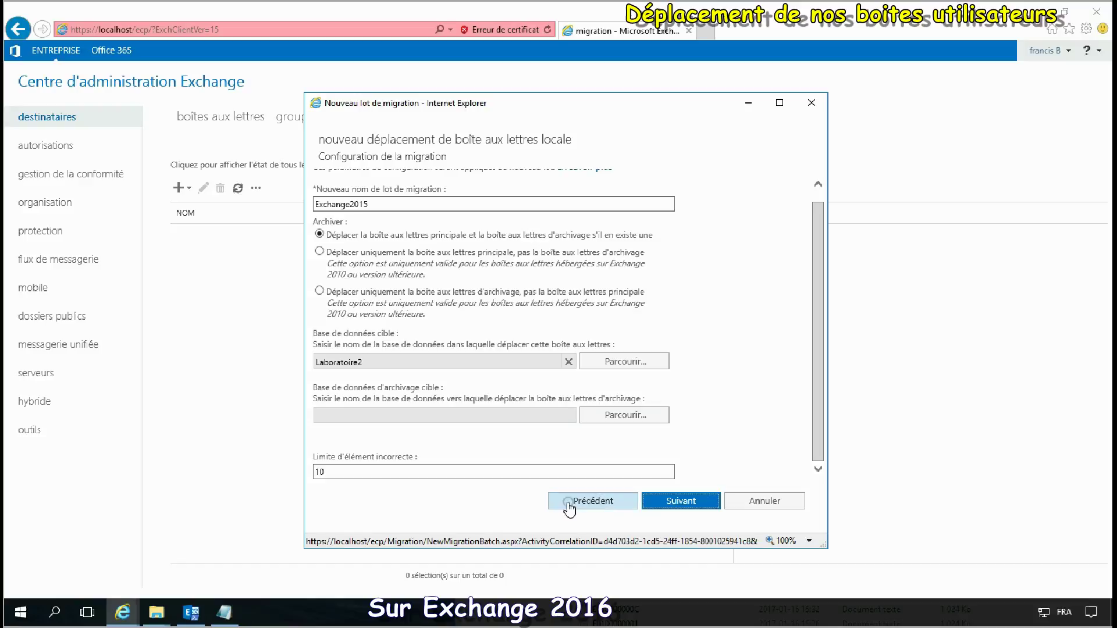
pyautogui.click(701, 502)
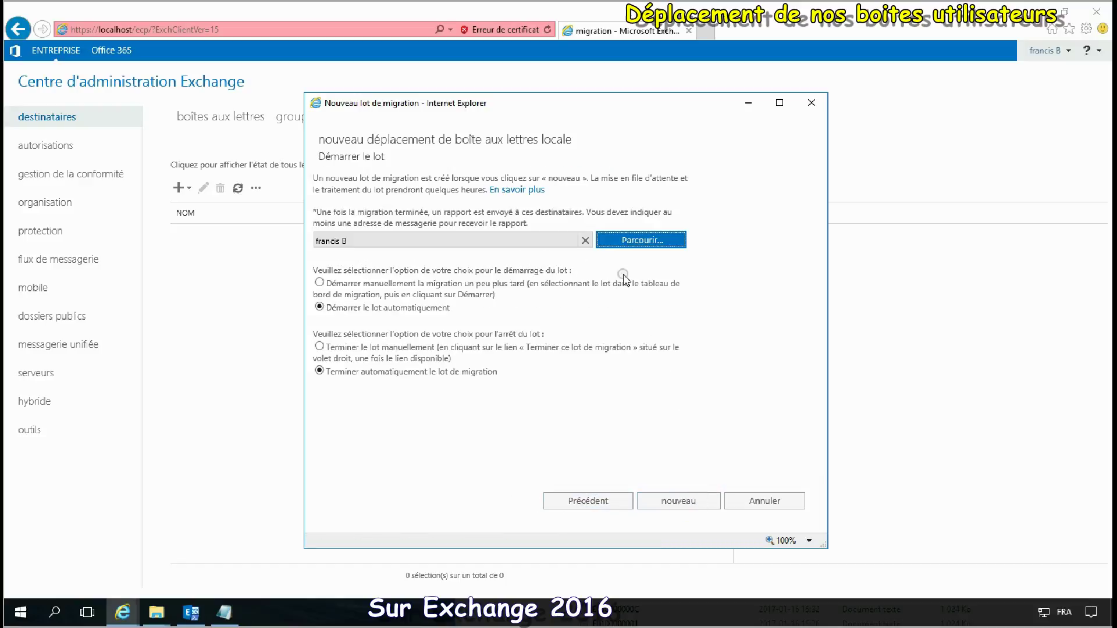
pyautogui.click(680, 506)
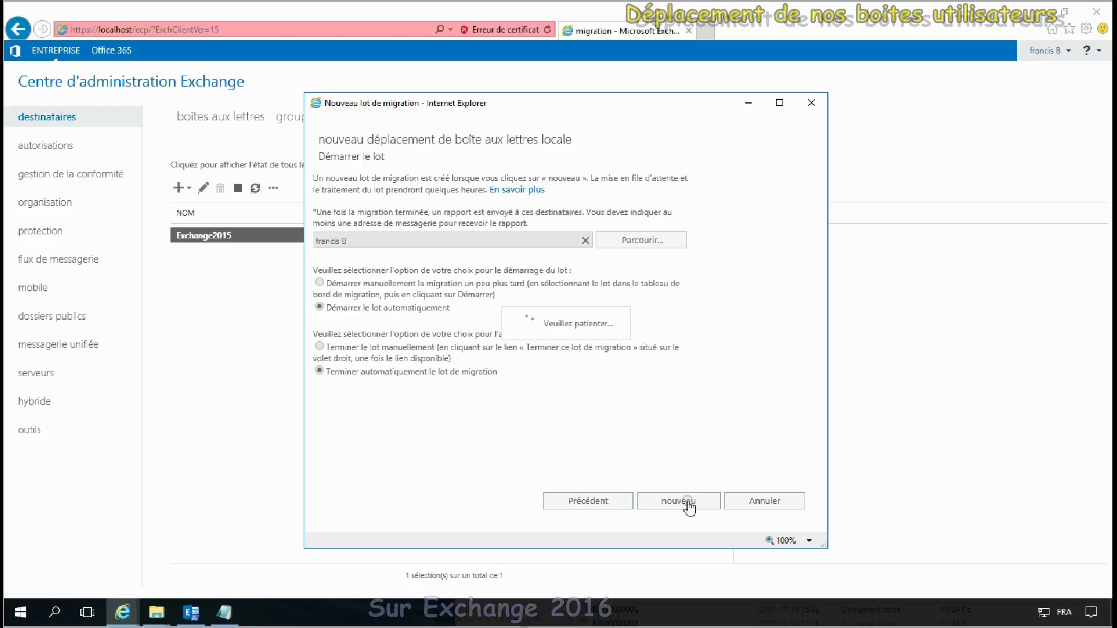
pyautogui.click(238, 187)
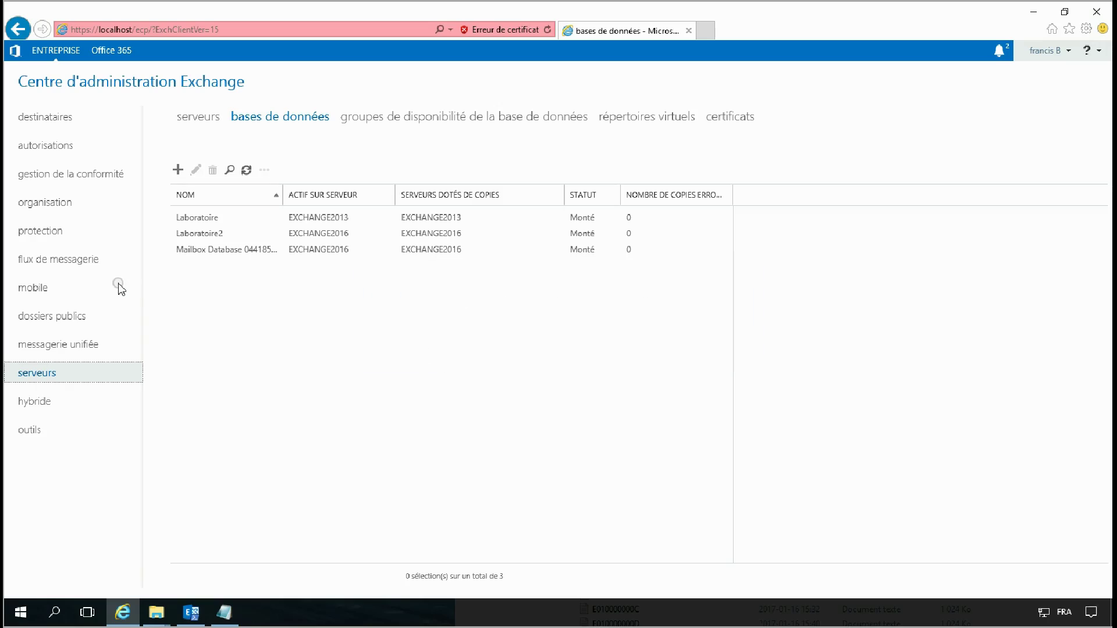
# Step: Open the Courriel externe send connector and show its scope and source servers
pyautogui.click(17, 263)
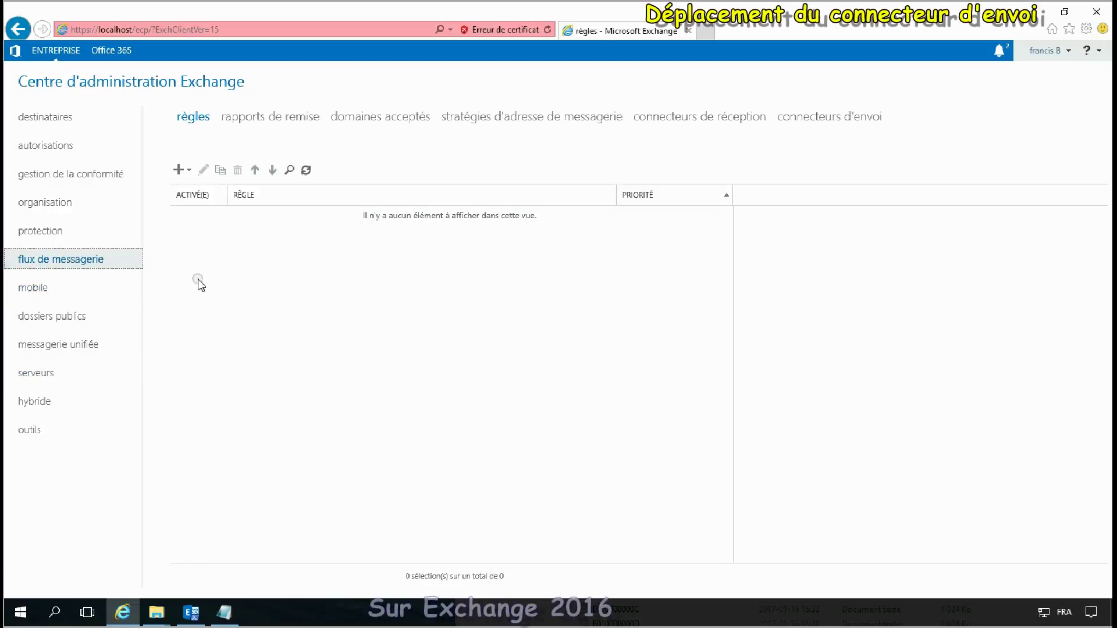
pyautogui.click(826, 120)
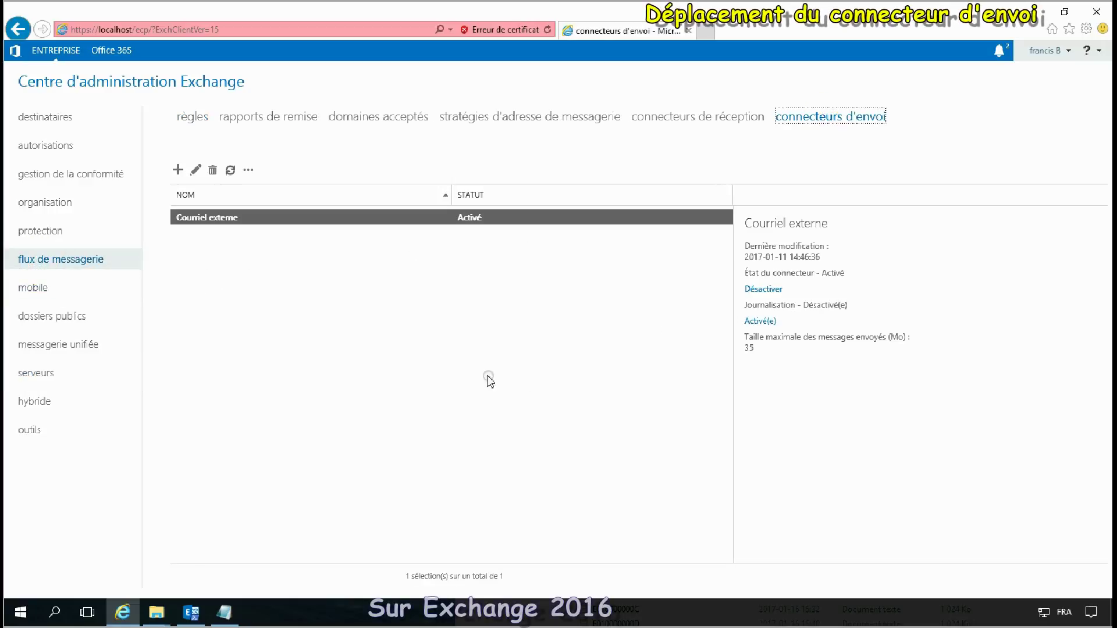
pyautogui.doubleClick(210, 219)
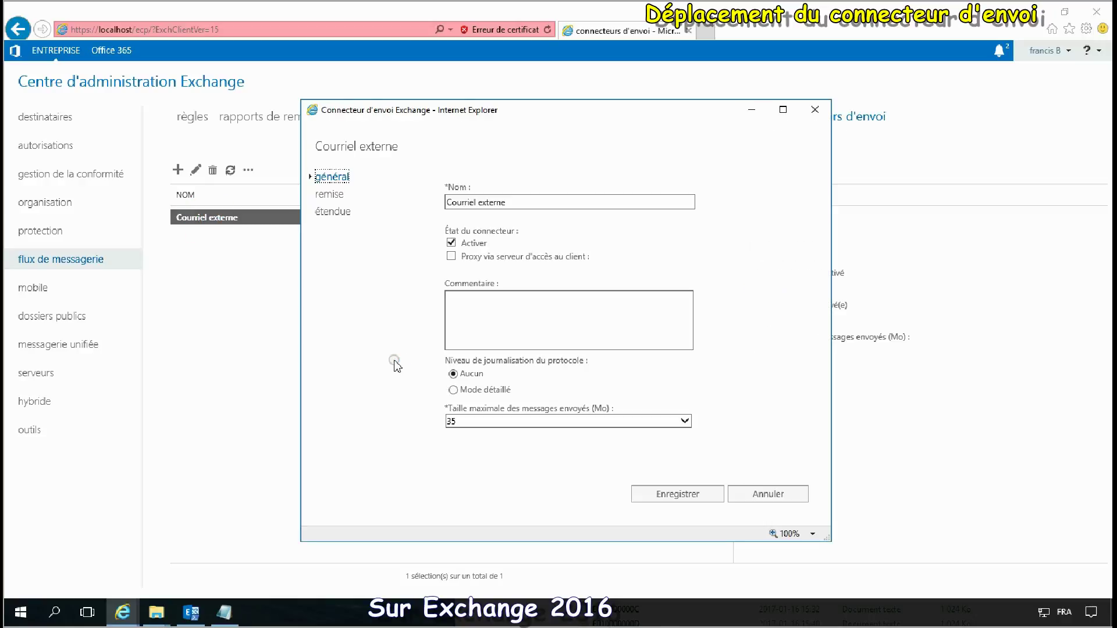
pyautogui.click(334, 196)
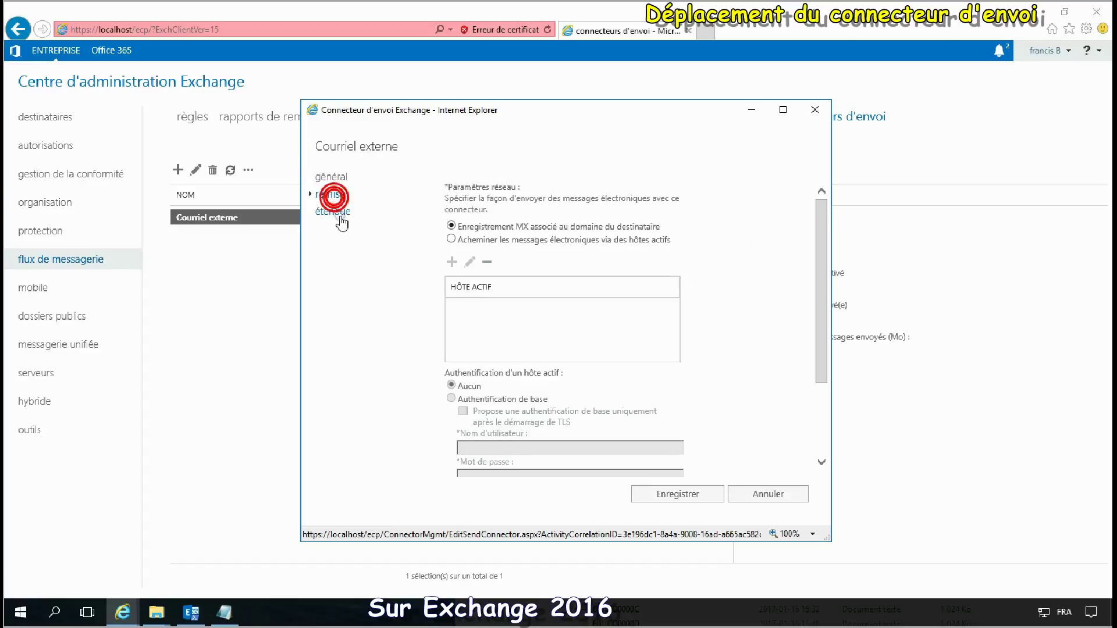
pyautogui.moveTo(820, 267); pyautogui.dragTo(812, 368)
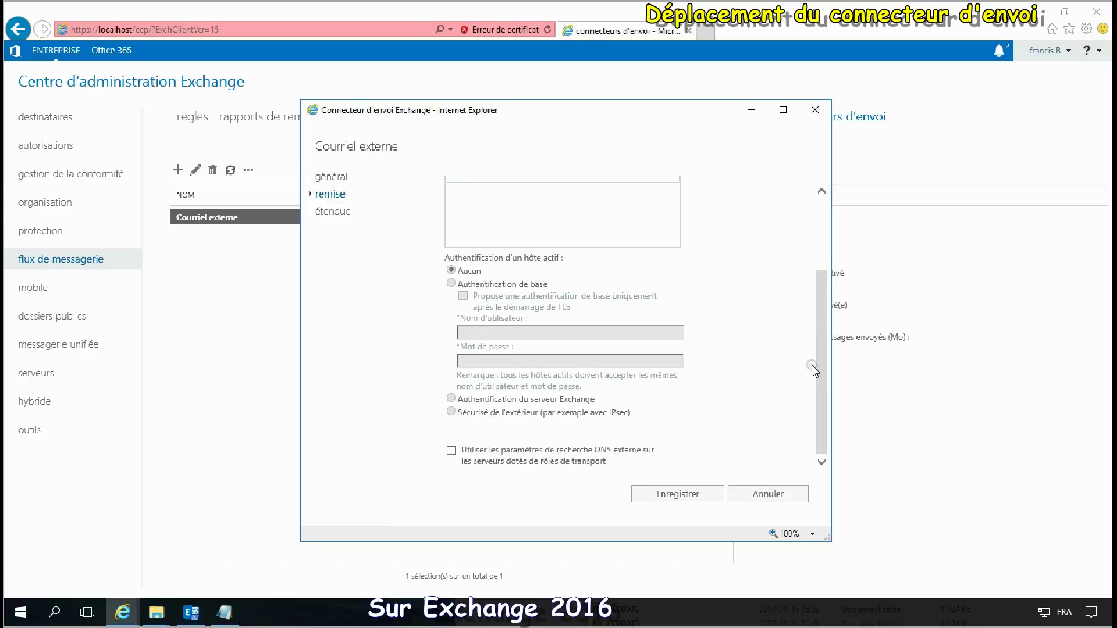
pyautogui.click(327, 210)
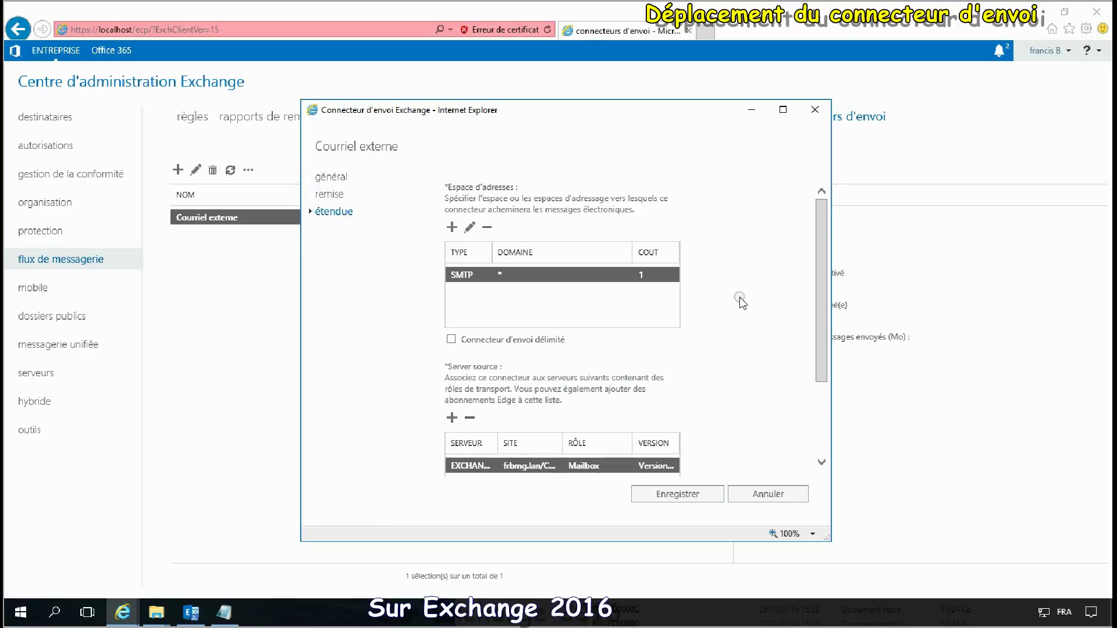
pyautogui.scroll(-3, 740, 300)
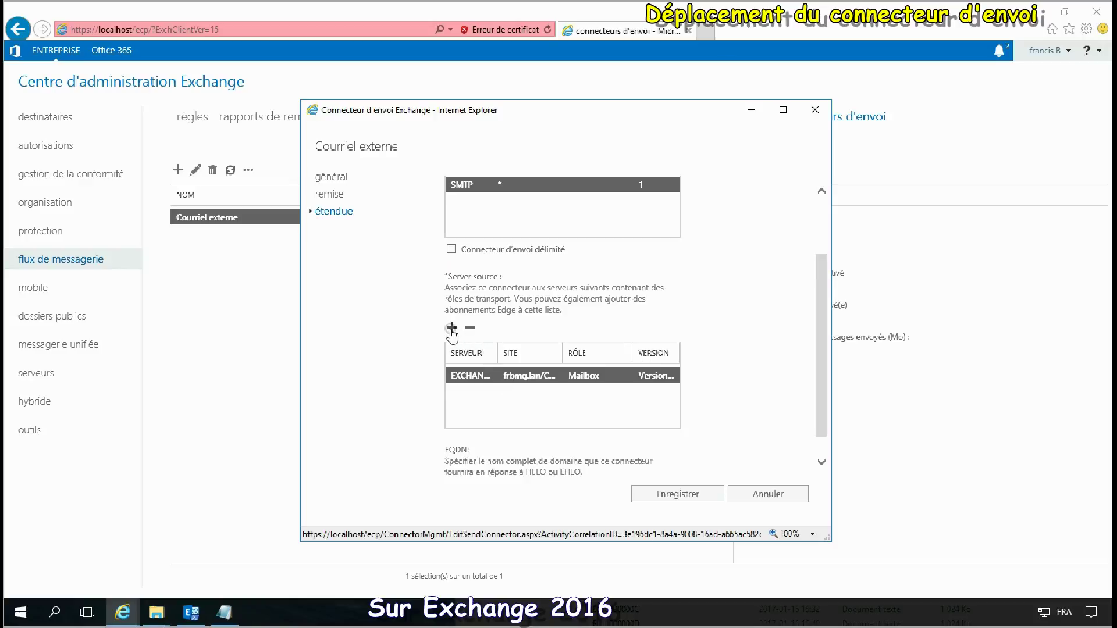
# Step: Add EXCHANGE2016 as a source server, remove the EXCHANGE2013 server, and save
pyautogui.click(452, 327)
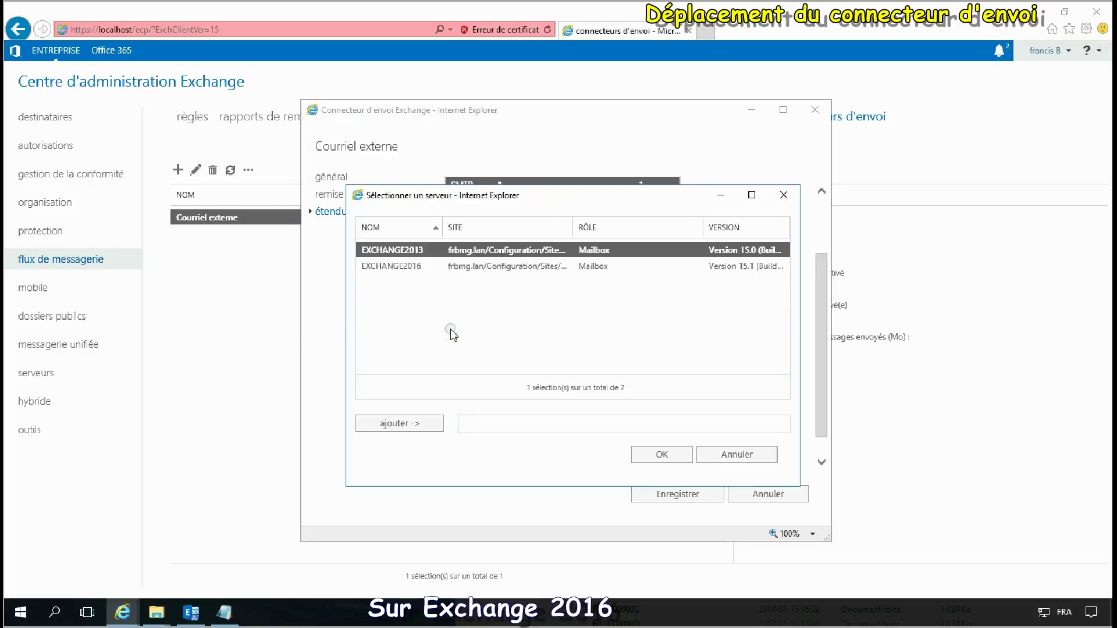
pyautogui.doubleClick(410, 266)
pyautogui.click(663, 456)
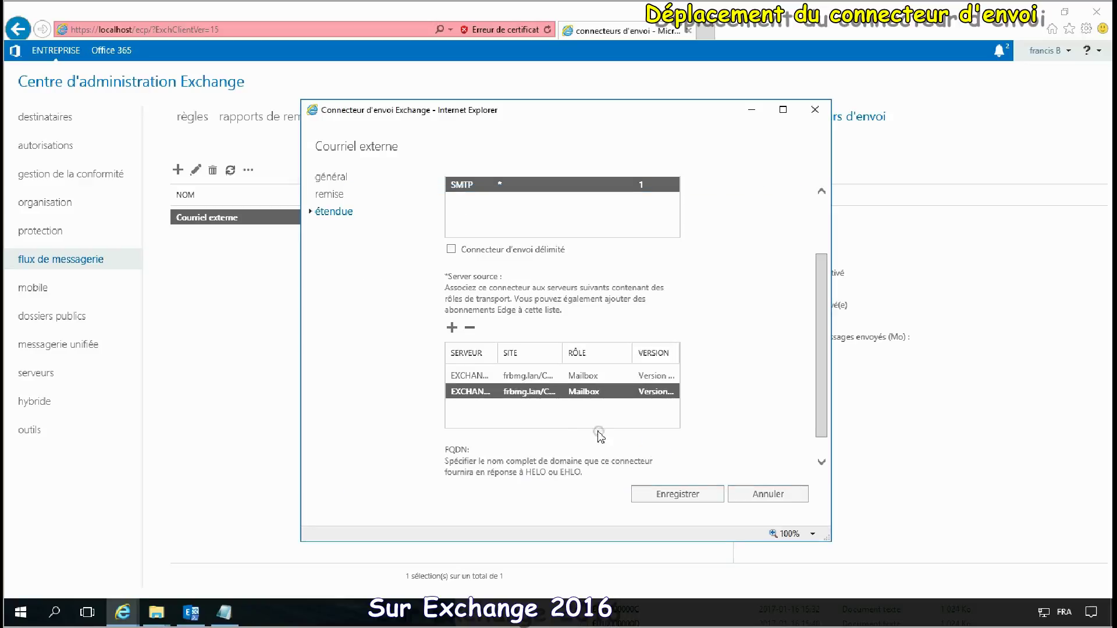
pyautogui.moveTo(498, 349)
pyautogui.mouseDown()
pyautogui.moveTo(552, 349)
pyautogui.moveTo(514, 350)
pyautogui.mouseUp()
pyautogui.click(481, 376)
pyautogui.click(469, 328)
pyautogui.click(684, 495)
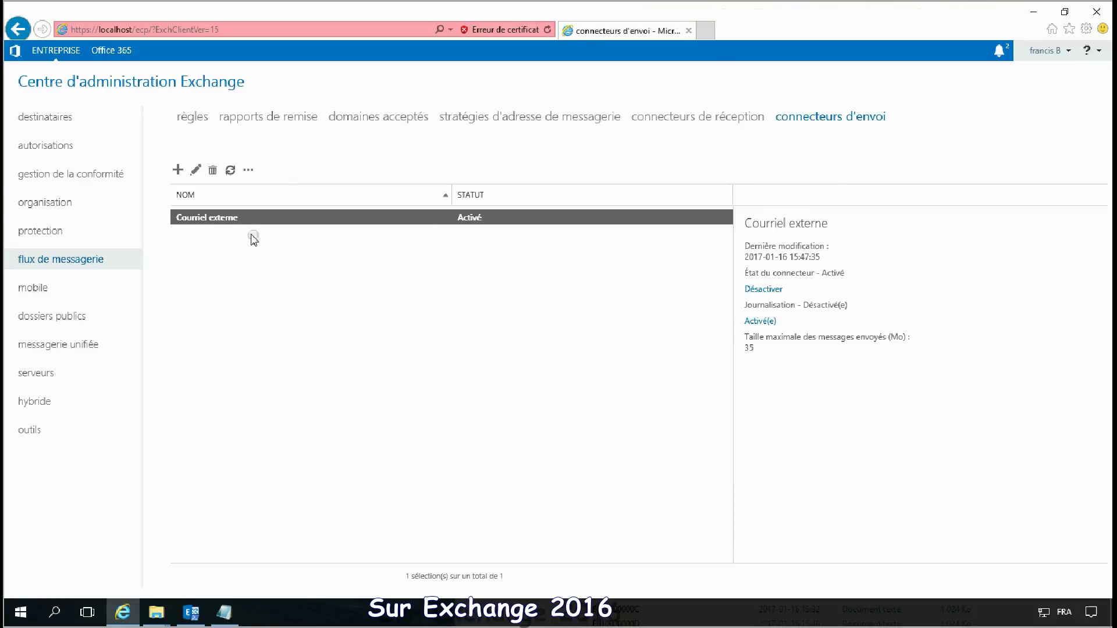
# Step: Set the Courriel externe send connector's HELO/EHLO FQDN to emial.frbmg.com and save
pyautogui.doubleClick(213, 221)
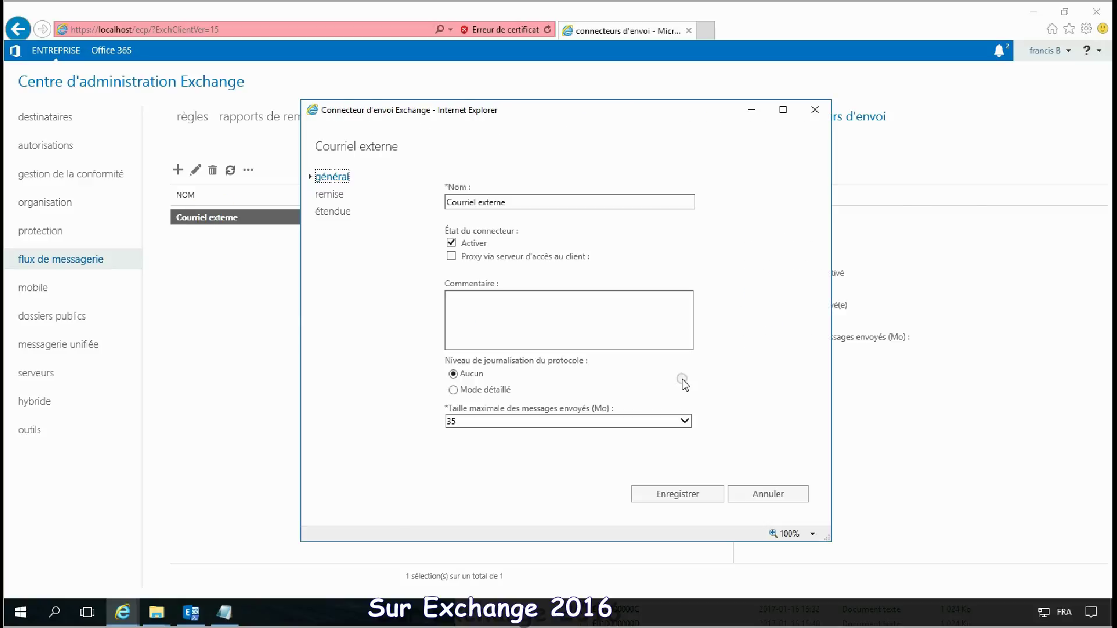
pyautogui.click(333, 212)
pyautogui.scroll(-3, 761, 372)
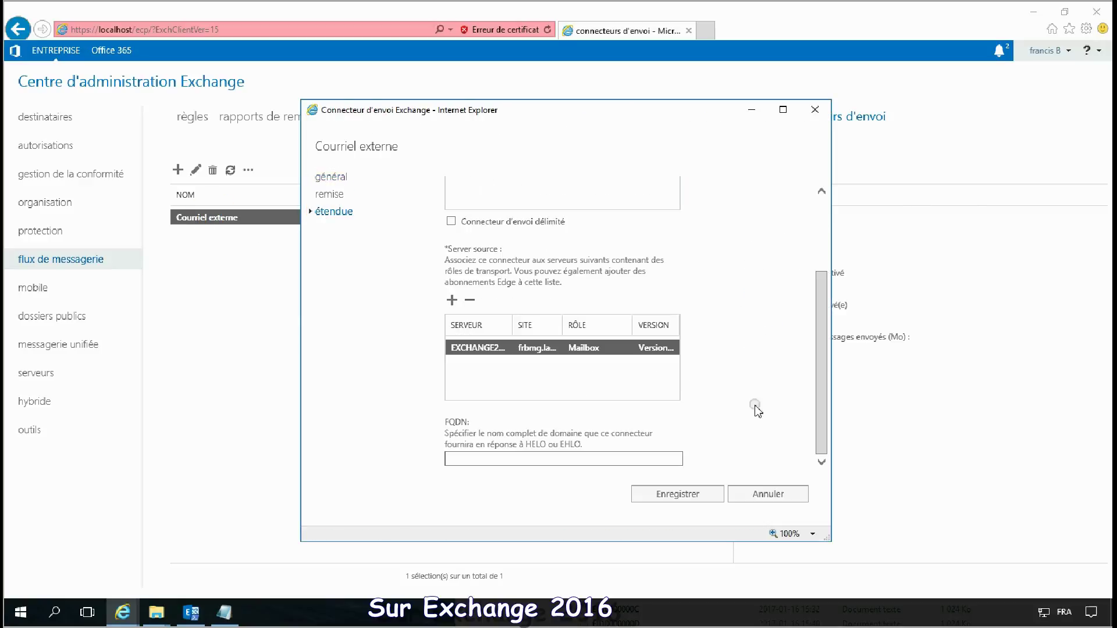
pyautogui.click(588, 458)
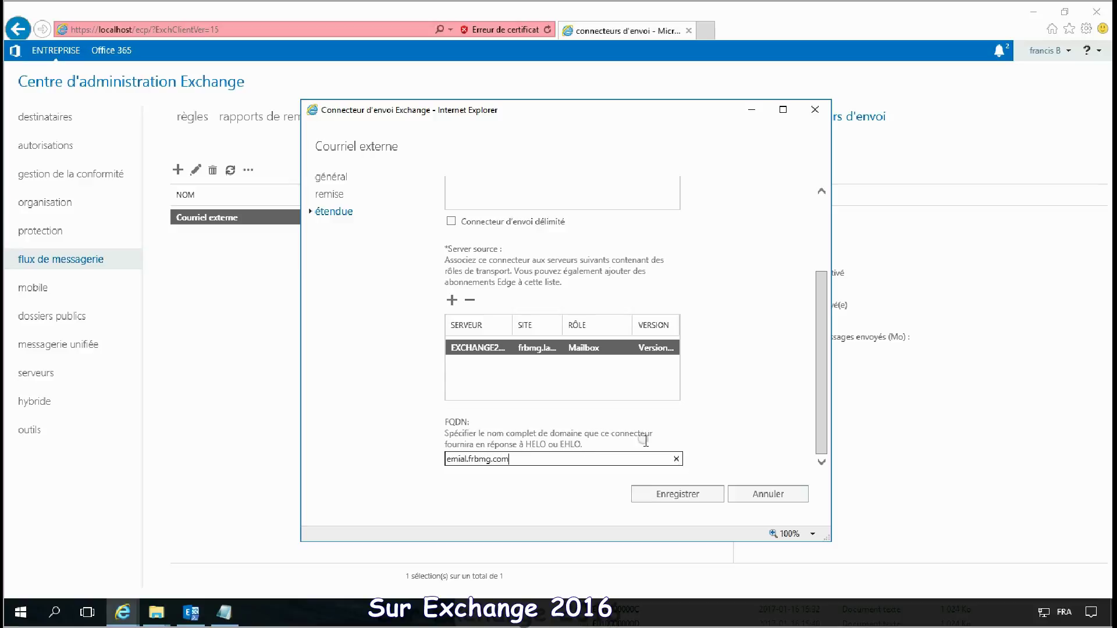
pyautogui.click(678, 493)
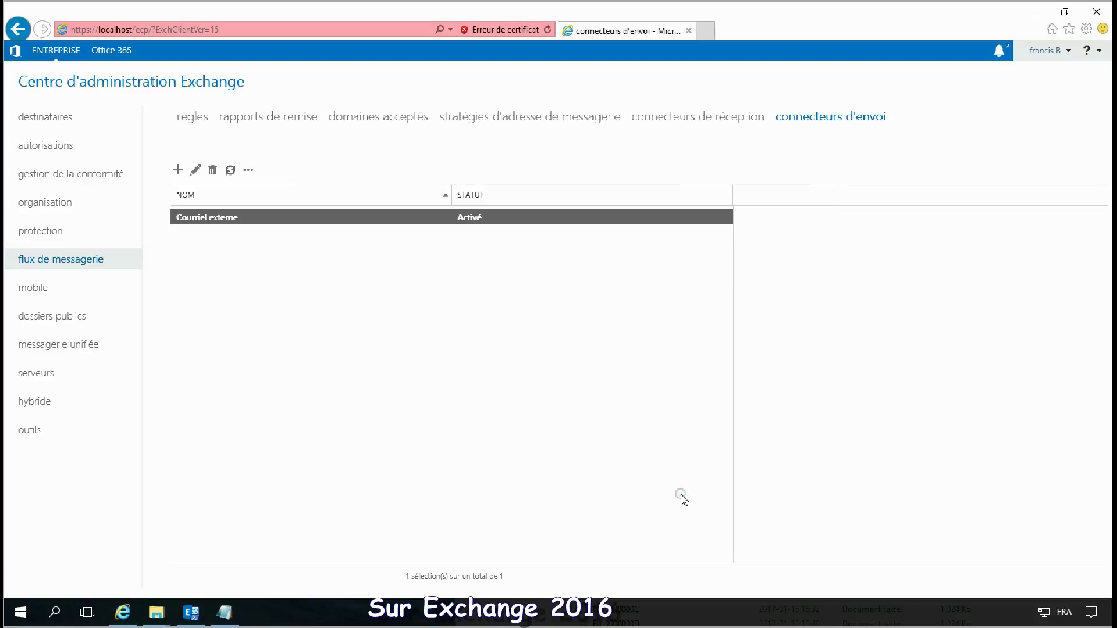
# Step: On Exchange2016.frbmg.lan, edit Default Frontend EXCHANGE2016 and turn off Exchange server authentication
pyautogui.click(705, 118)
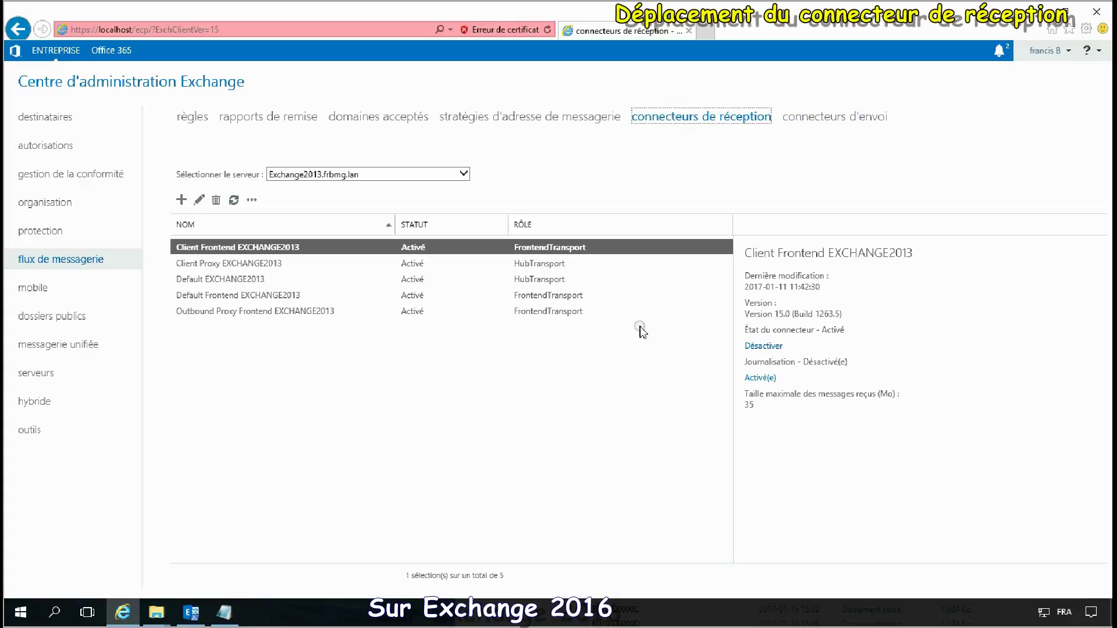
pyautogui.click(463, 174)
pyautogui.click(381, 186)
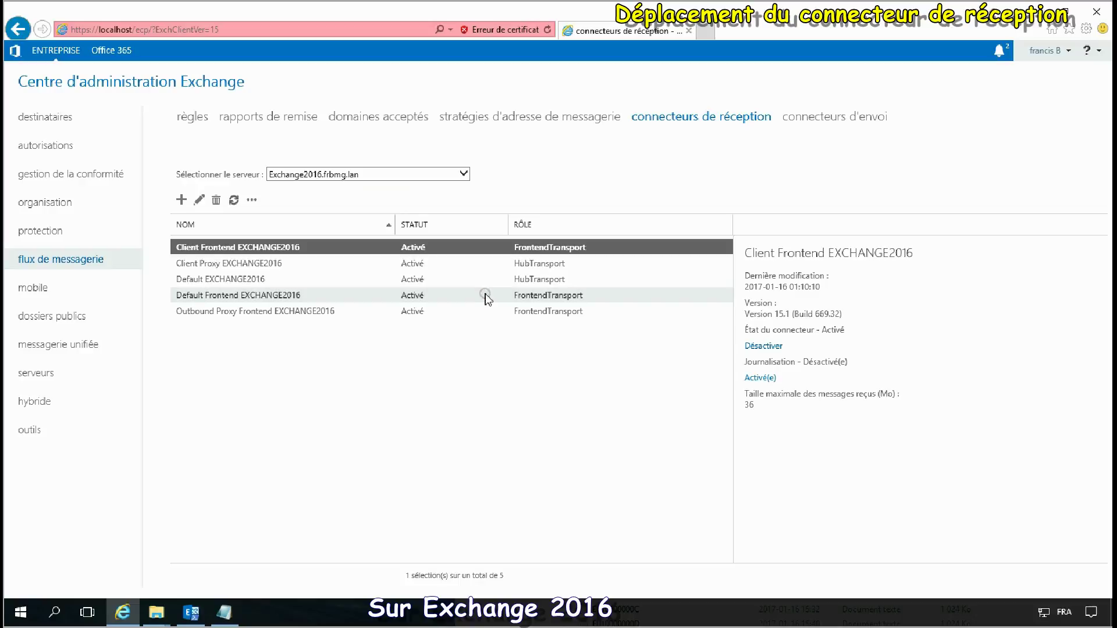
pyautogui.click(298, 296)
pyautogui.doubleClick(298, 297)
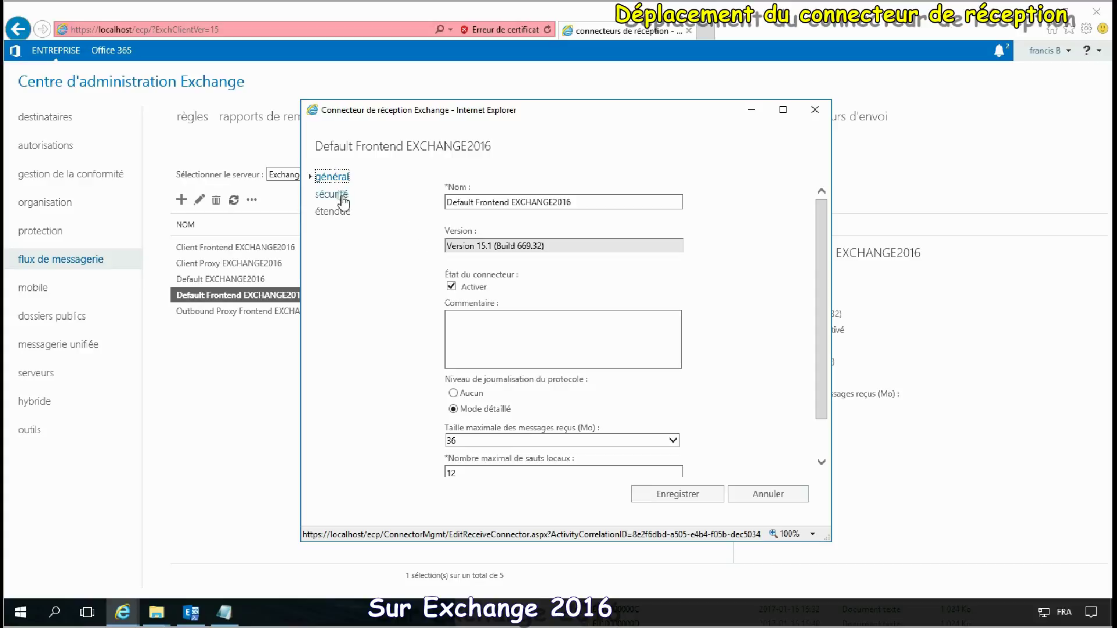
pyautogui.click(342, 196)
pyautogui.scroll(-1, 567, 314)
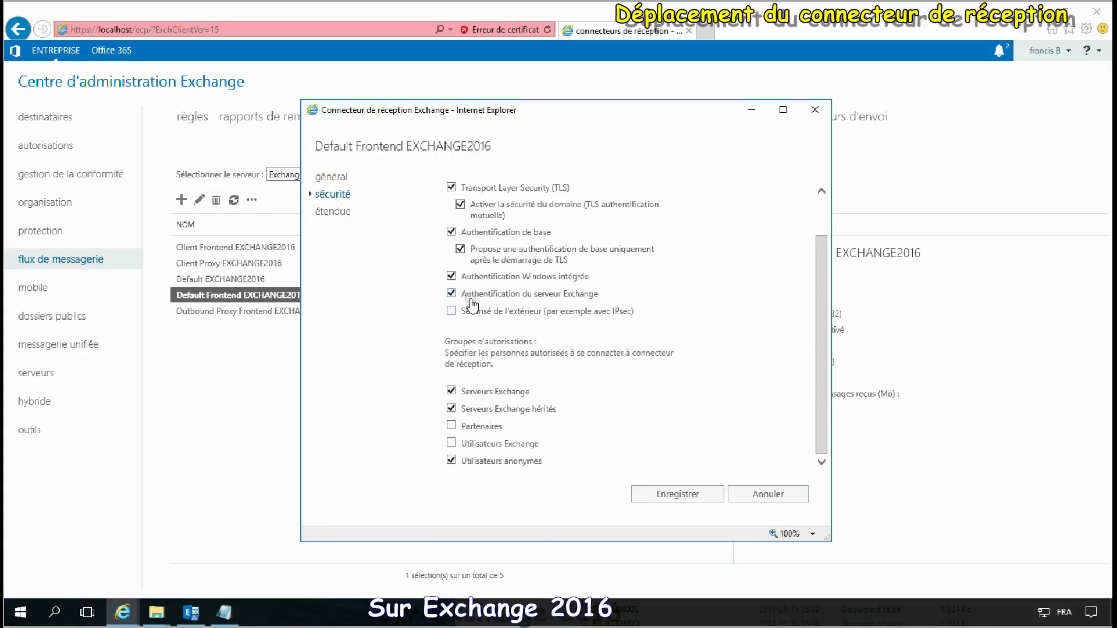
pyautogui.click(451, 294)
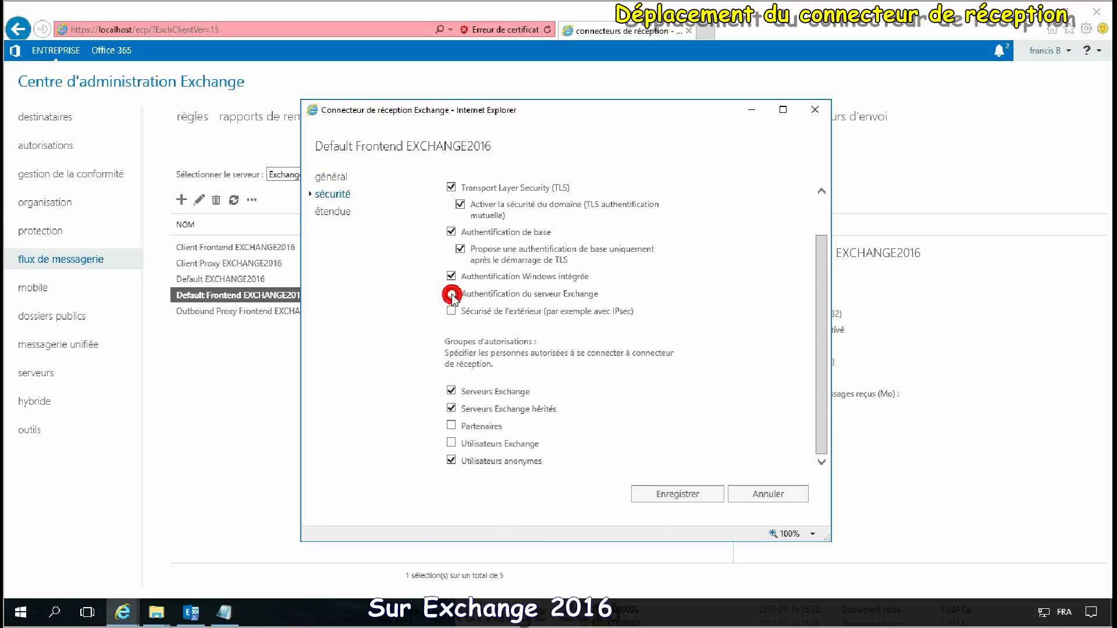
# Step: Replace the connector's FQDN exchange2016.frbmg.lan with email.frbmg.com and save
pyautogui.click(326, 213)
pyautogui.scroll(-1, 678, 416)
pyautogui.tripleClick(593, 459)
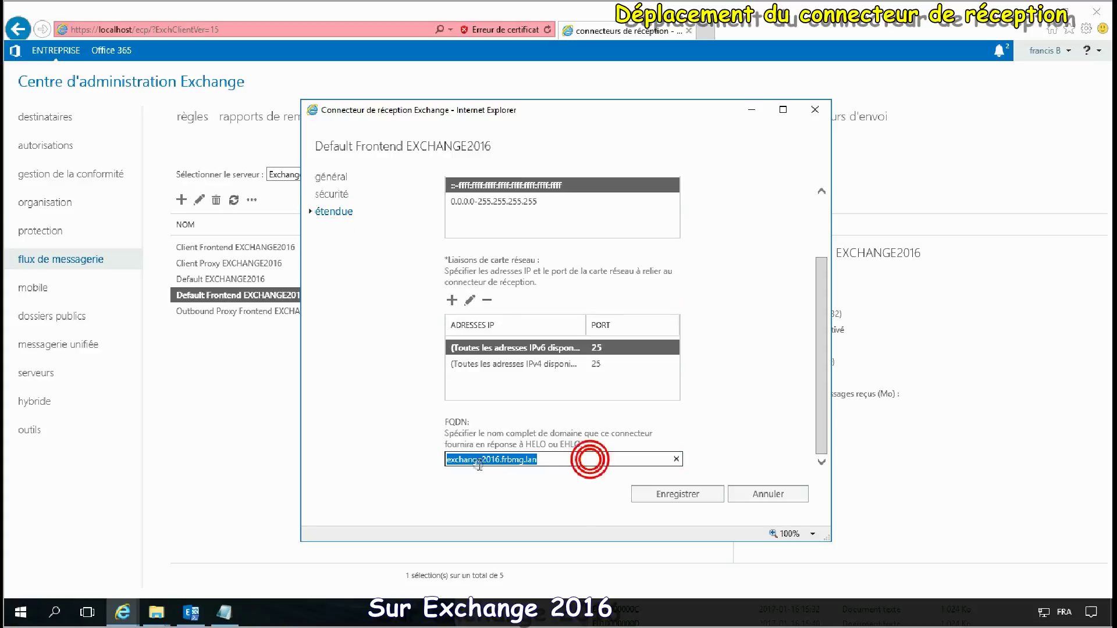
pyautogui.write('email')
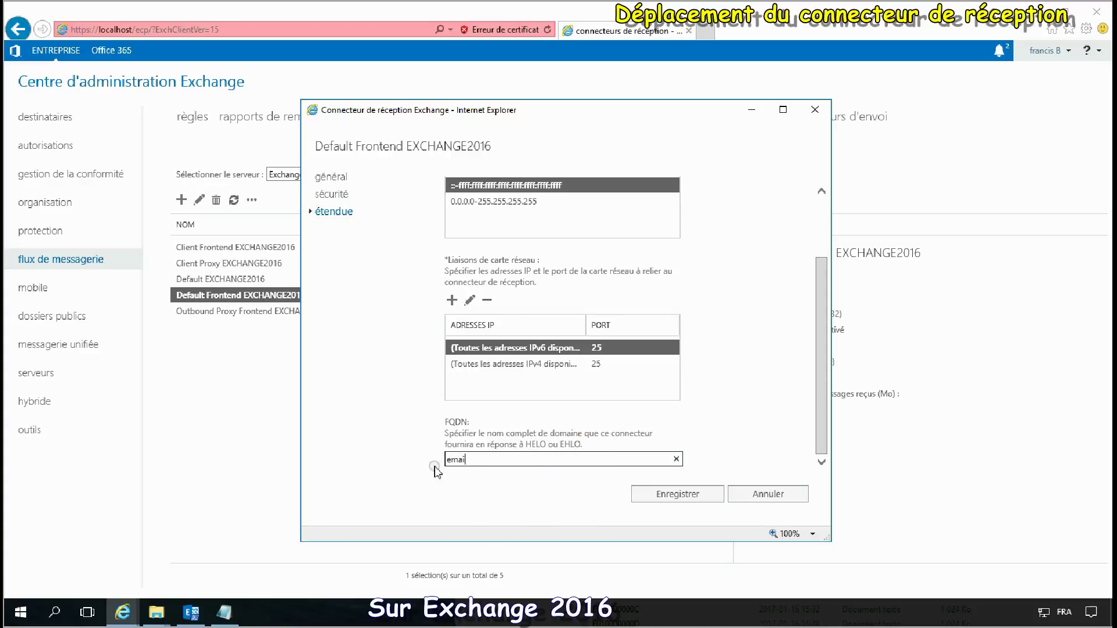
pyautogui.write('.frbmg.com')
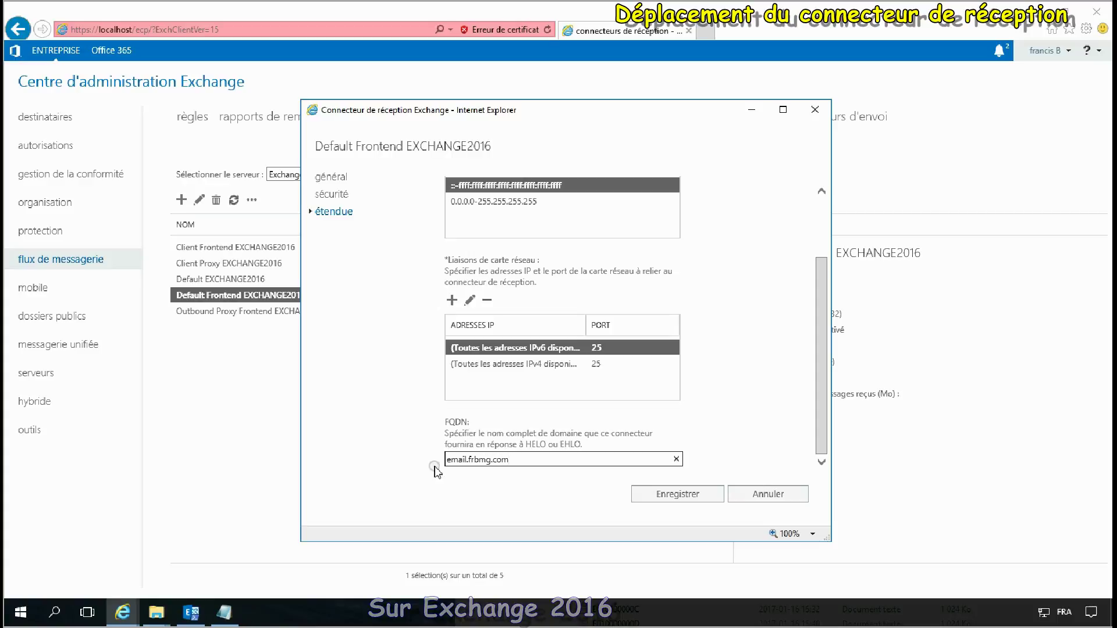
pyautogui.click(665, 495)
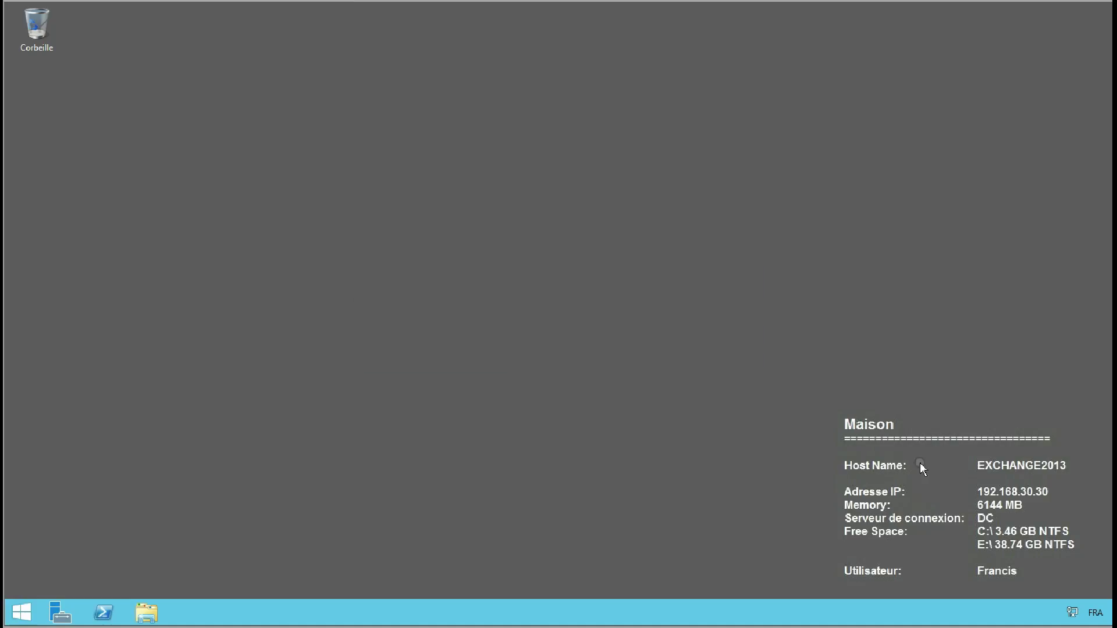
# Step: Remove Exchange Server 2013 Cumulative Update 15 via Programs and Features, completing the setup wizard
pyautogui.click(22, 613)
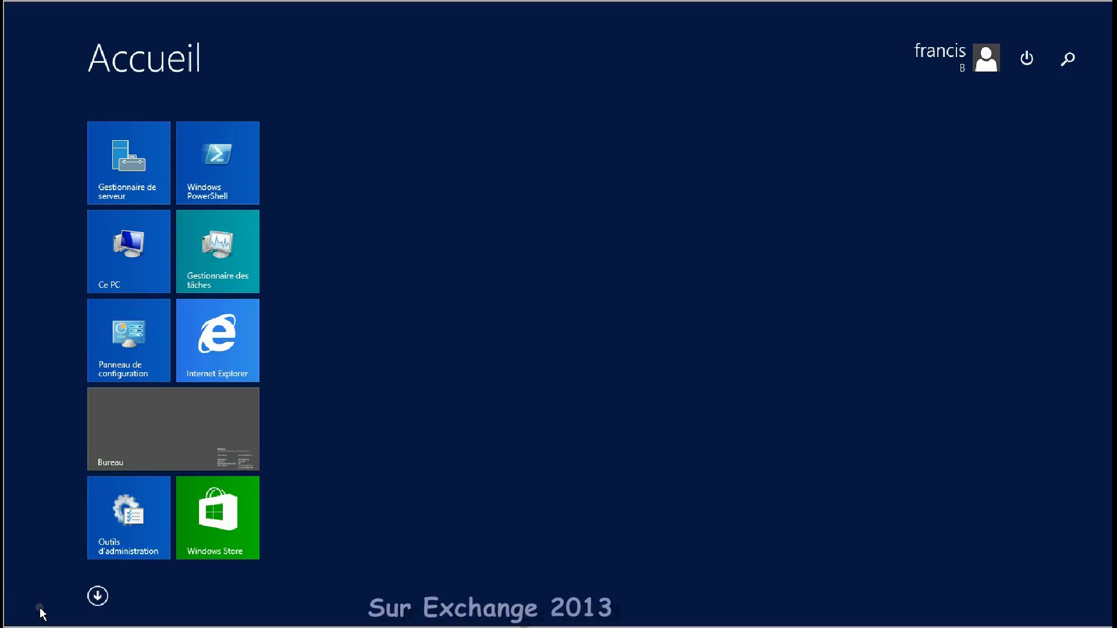
pyautogui.click(159, 361)
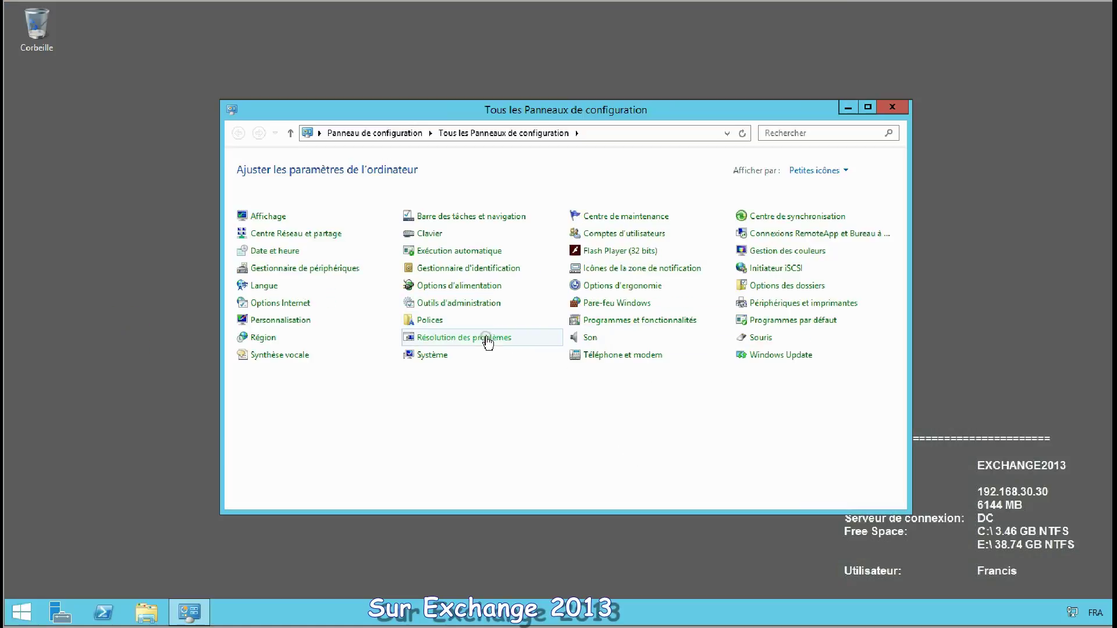
pyautogui.click(636, 321)
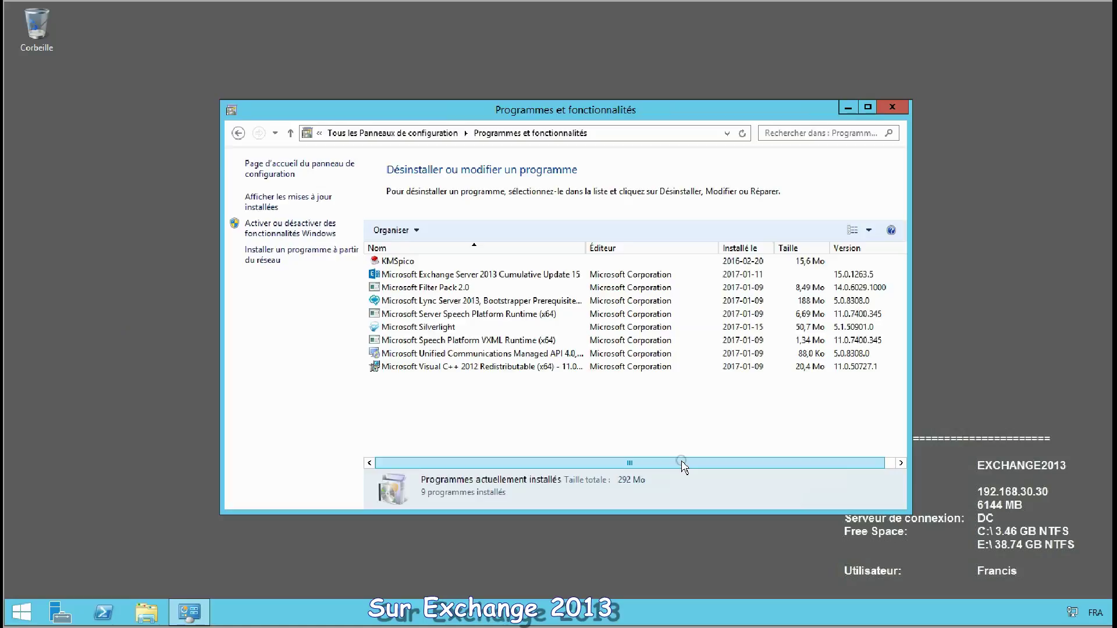
pyautogui.click(553, 274)
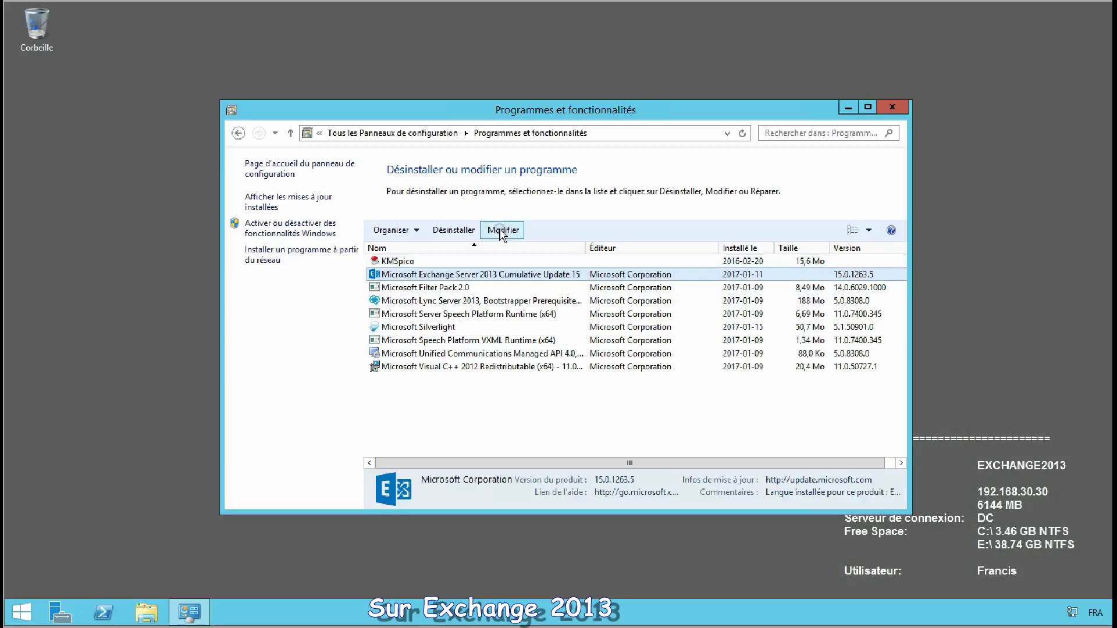
pyautogui.click(454, 230)
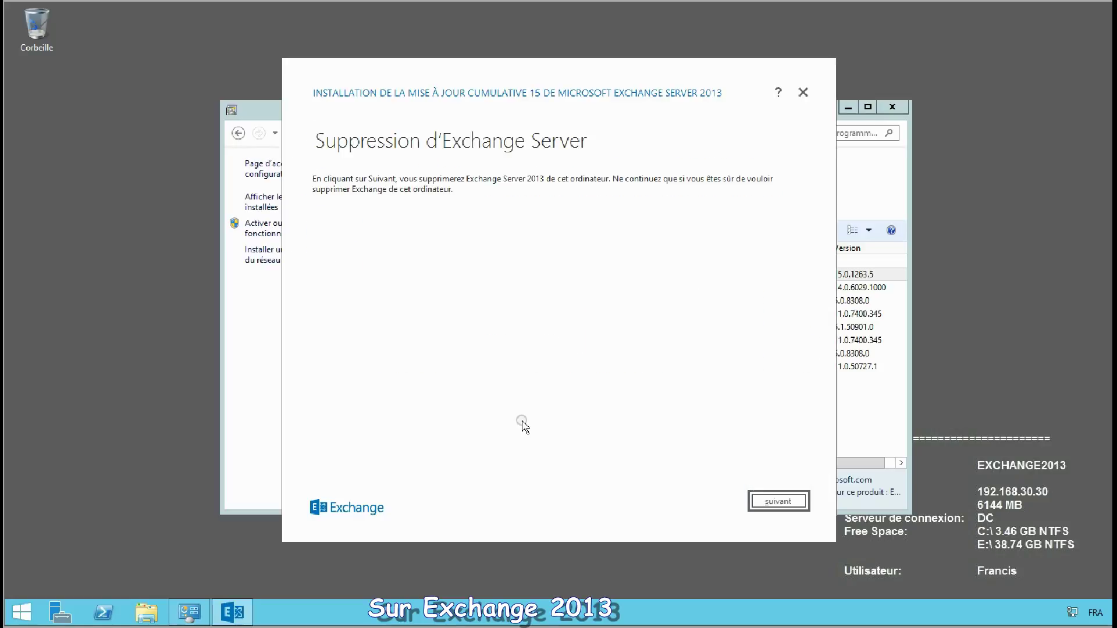
pyautogui.click(774, 504)
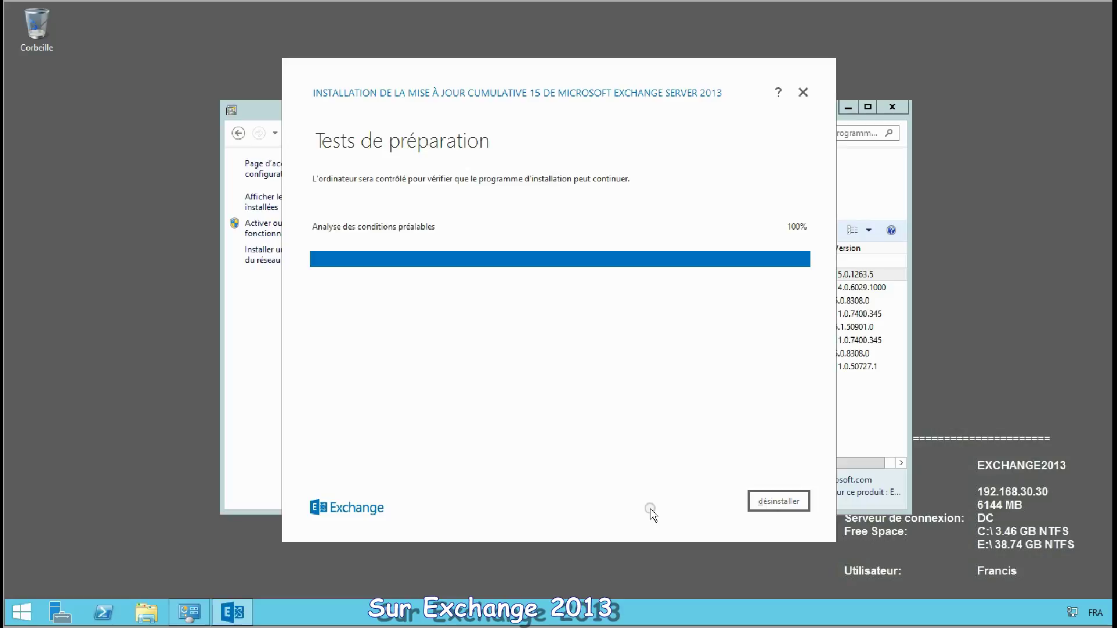
pyautogui.click(778, 500)
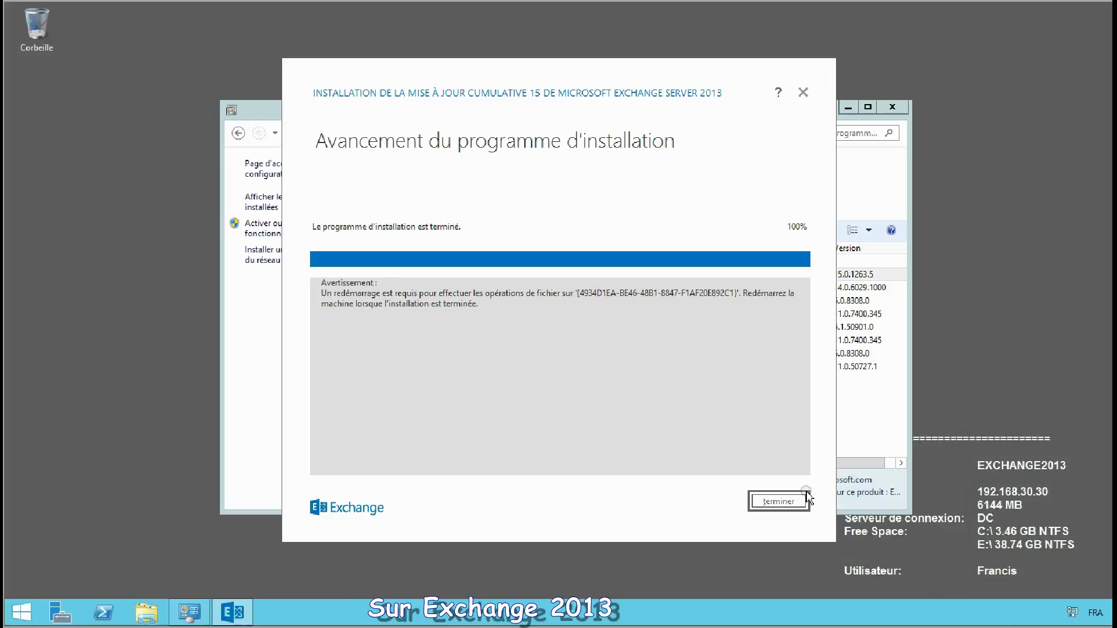
pyautogui.click(769, 503)
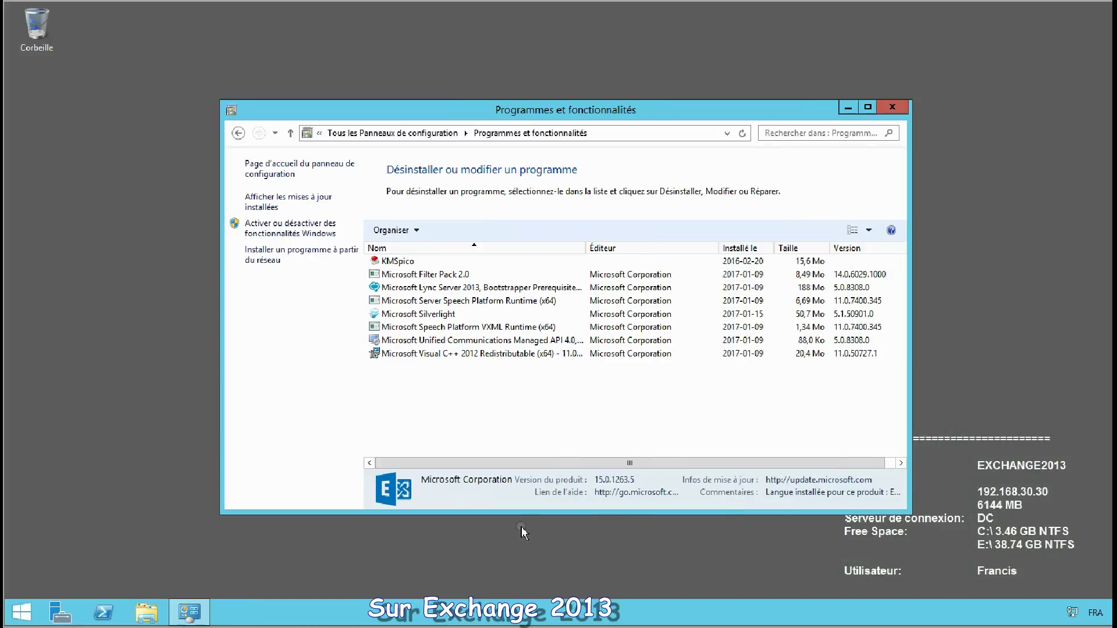
# Step: Shut down EXCHANGE2013 with the default reason, then launch Outlook on the Windows 10 client
pyautogui.click(22, 612)
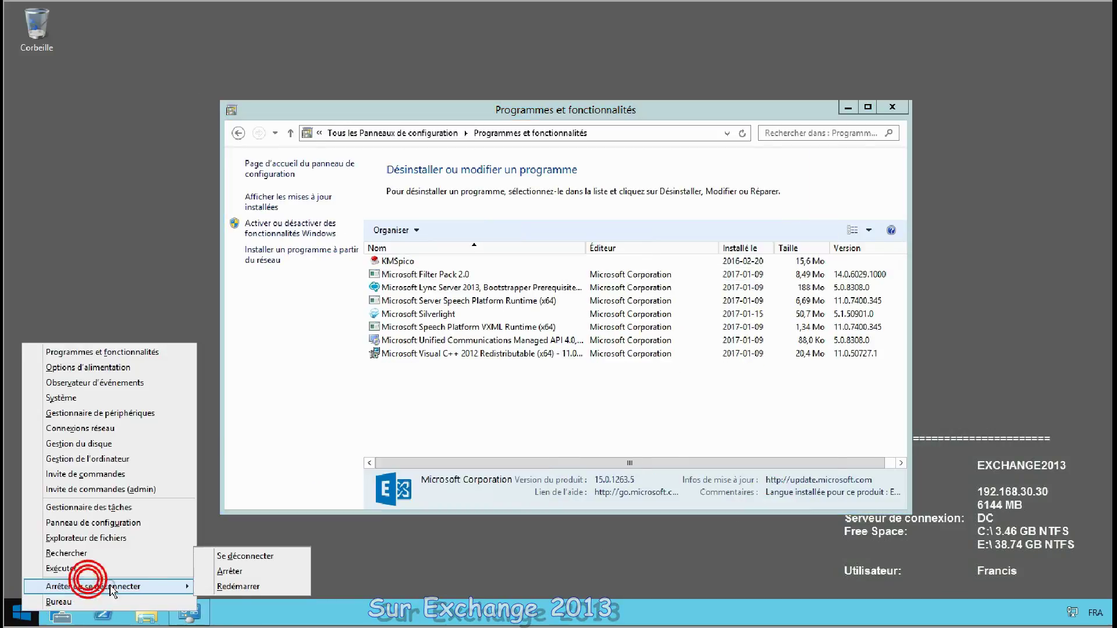
pyautogui.click(239, 586)
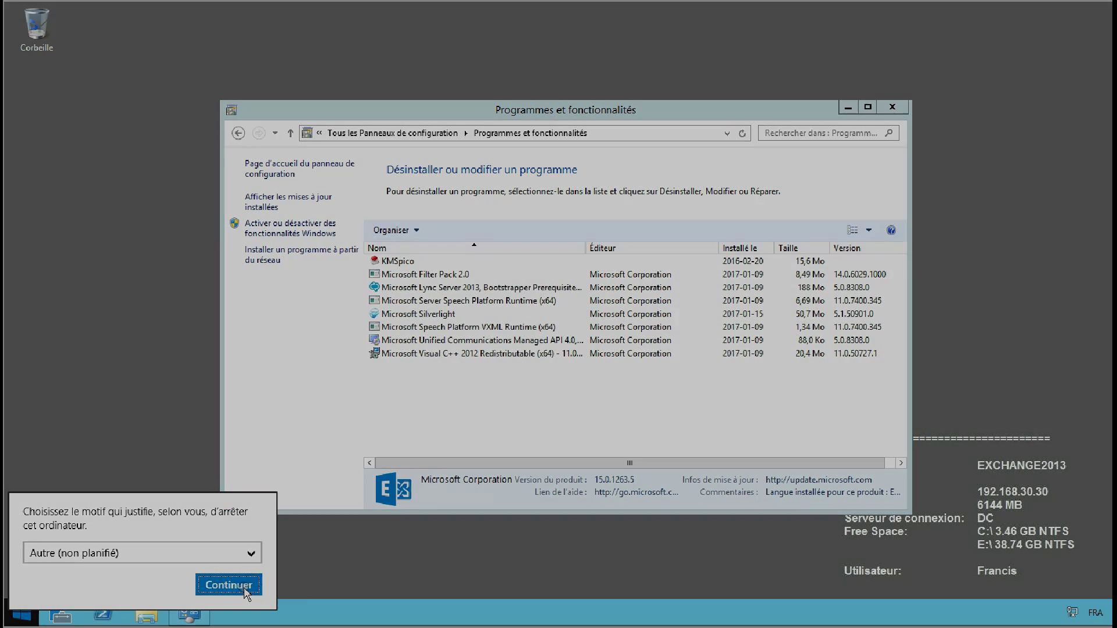
pyautogui.click(242, 587)
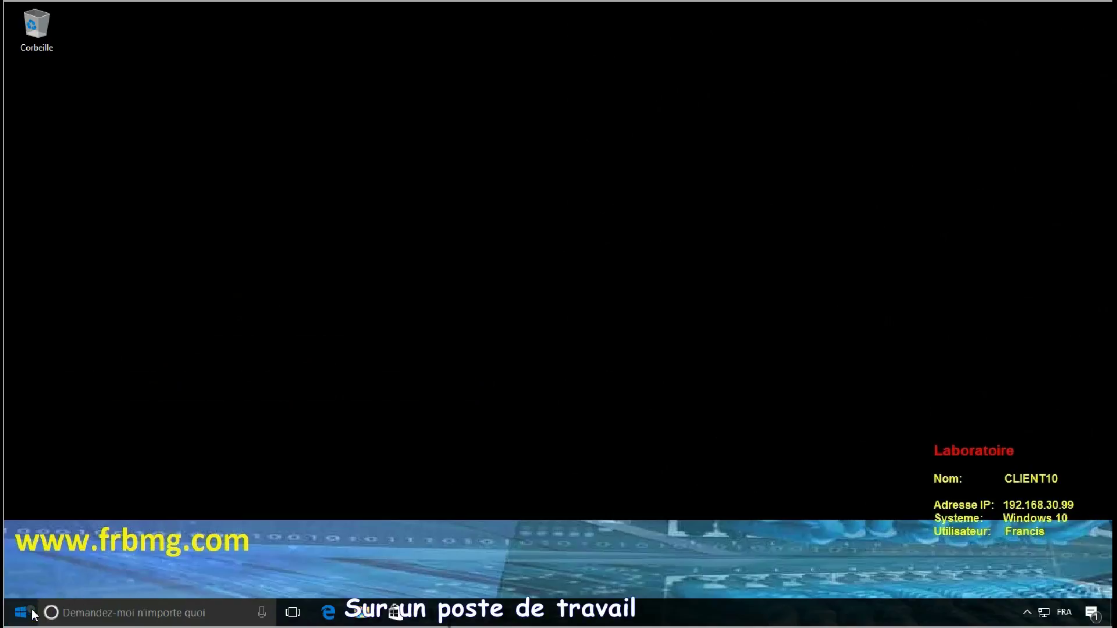
pyautogui.click(21, 613)
pyautogui.click(101, 197)
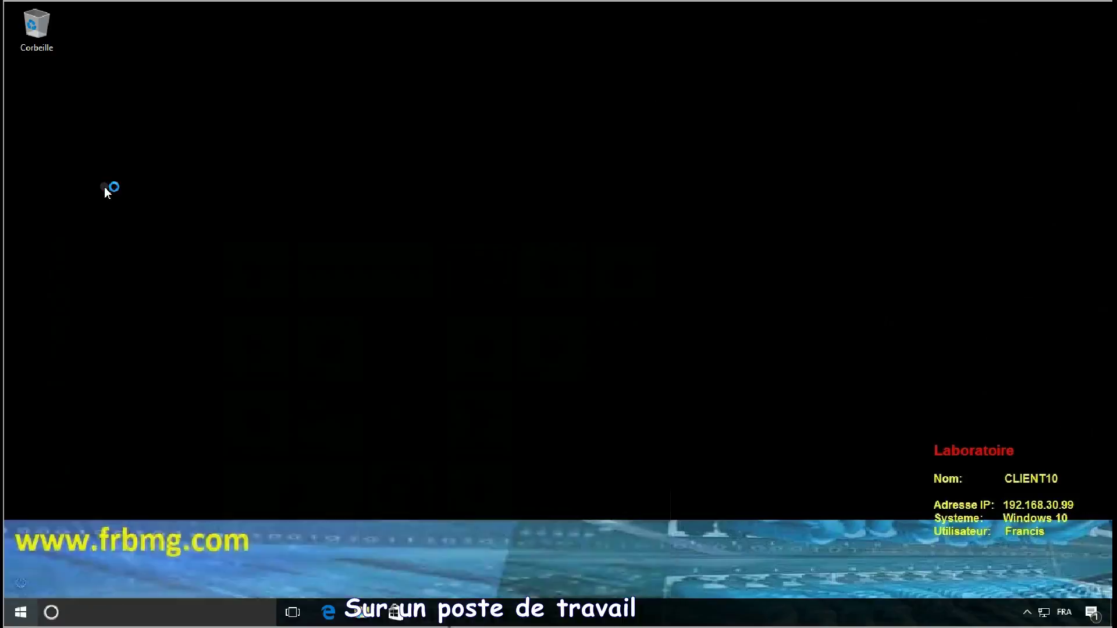